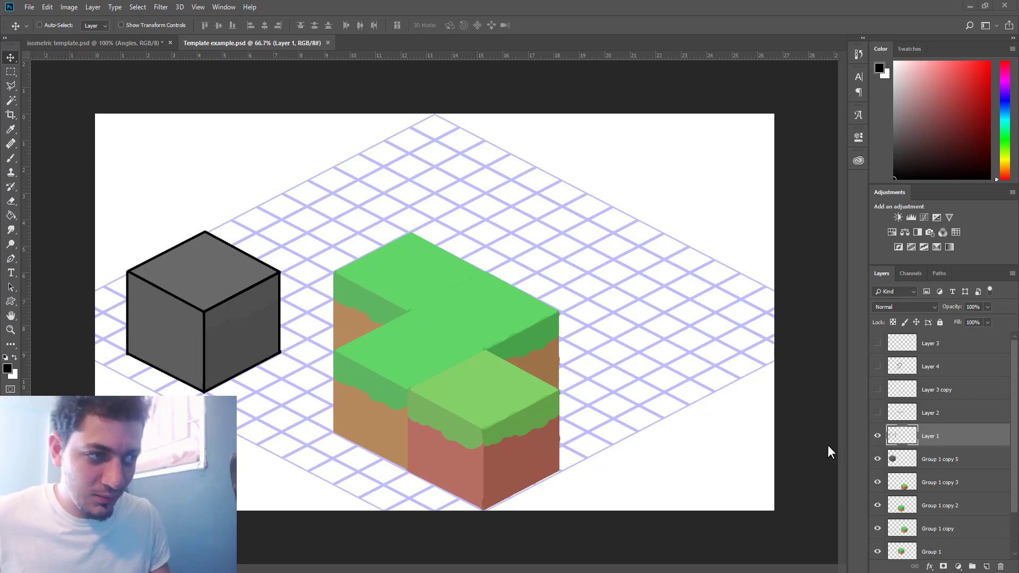
Step: Try moving the light green cube and the neighbouring grass blocks apart in the example, and undo the moves
{"action": "left_click", "coordinate": [905, 484]}
{"action": "left_click_drag", "start_coordinate": [507, 435], "coordinate": [673, 331]}
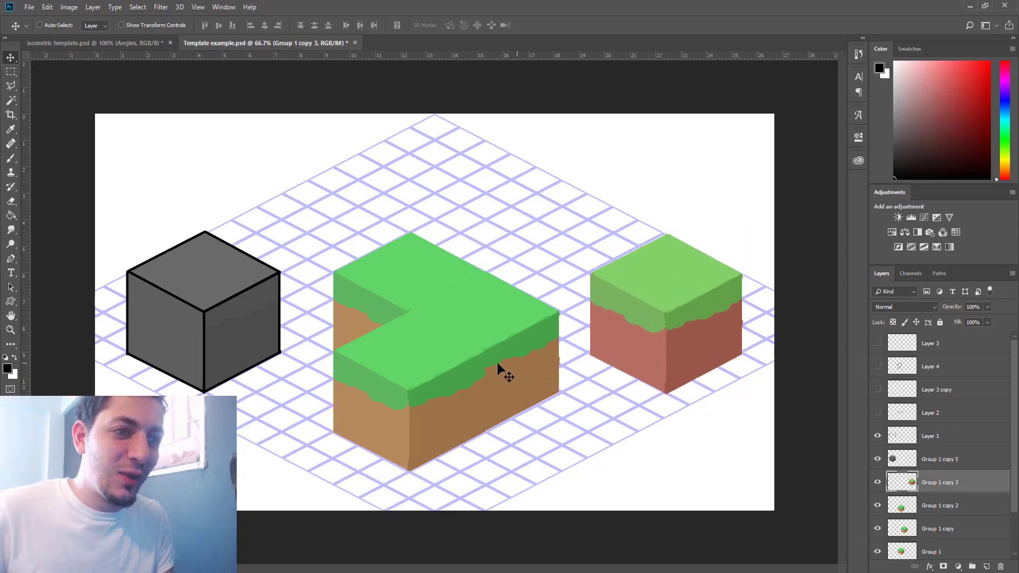
{"action": "left_click_drag", "start_coordinate": [428, 393], "coordinate": [490, 461]}
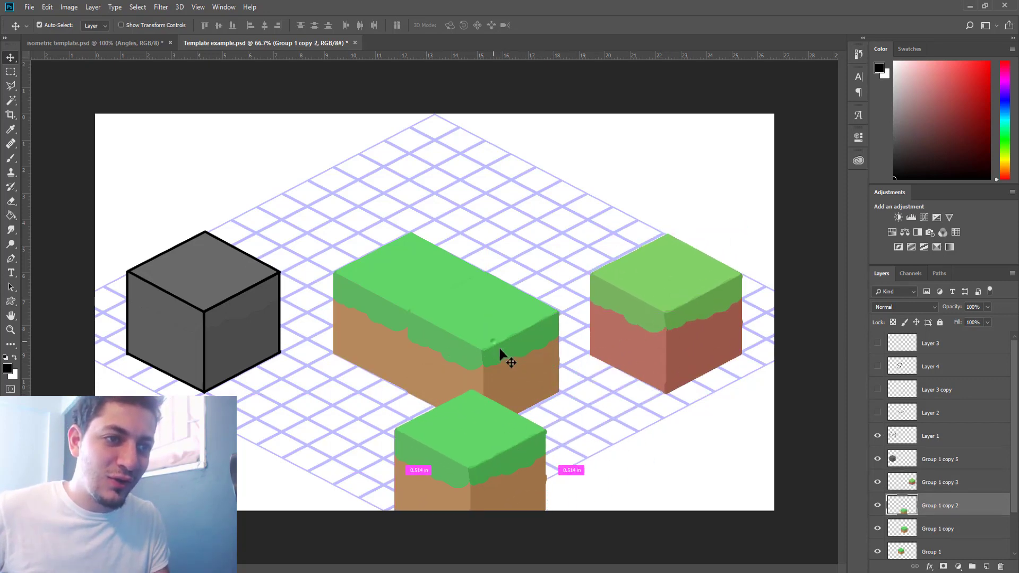
{"action": "left_click_drag", "start_coordinate": [500, 353], "coordinate": [531, 361]}
{"action": "key", "text": "ctrl+z"}
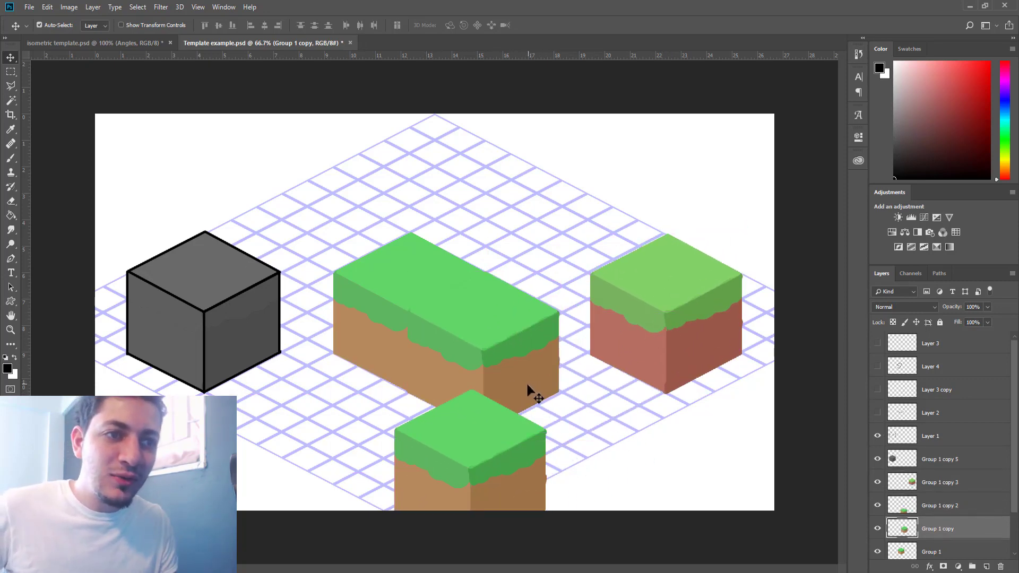
{"action": "key", "text": "ctrl+z"}
{"action": "key", "text": "ctrl+z"}
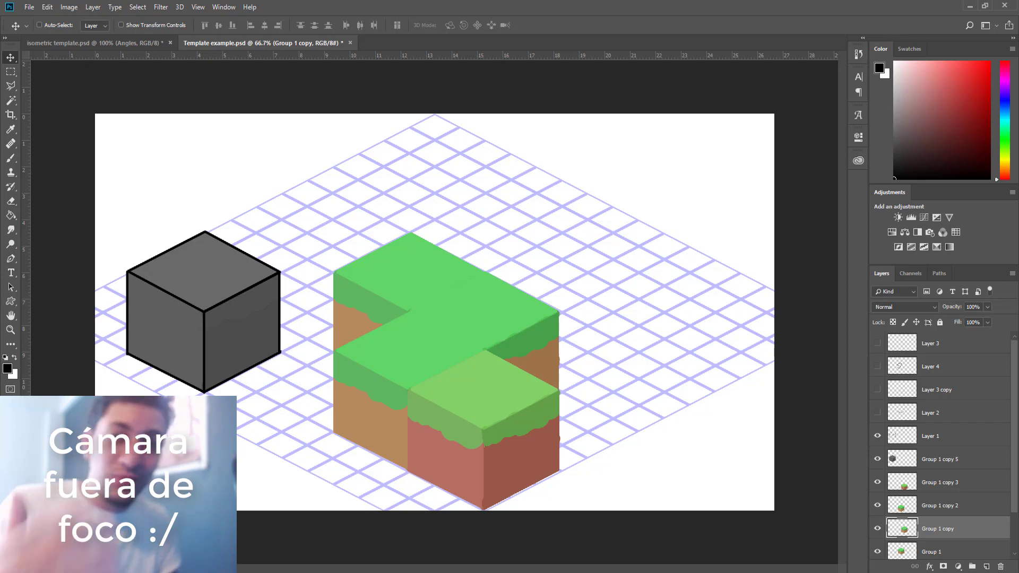
Step: Create a new 1920 x 1080 pixel document at 72 pixels/inch in RGB Color with a white background
{"action": "left_click", "coordinate": [146, 41]}
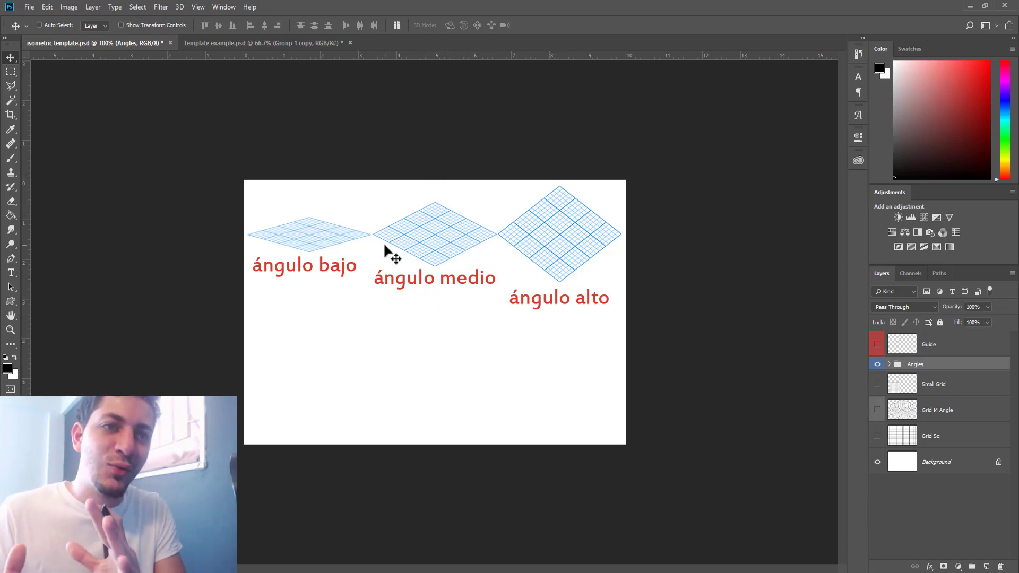
{"action": "left_click", "coordinate": [244, 42]}
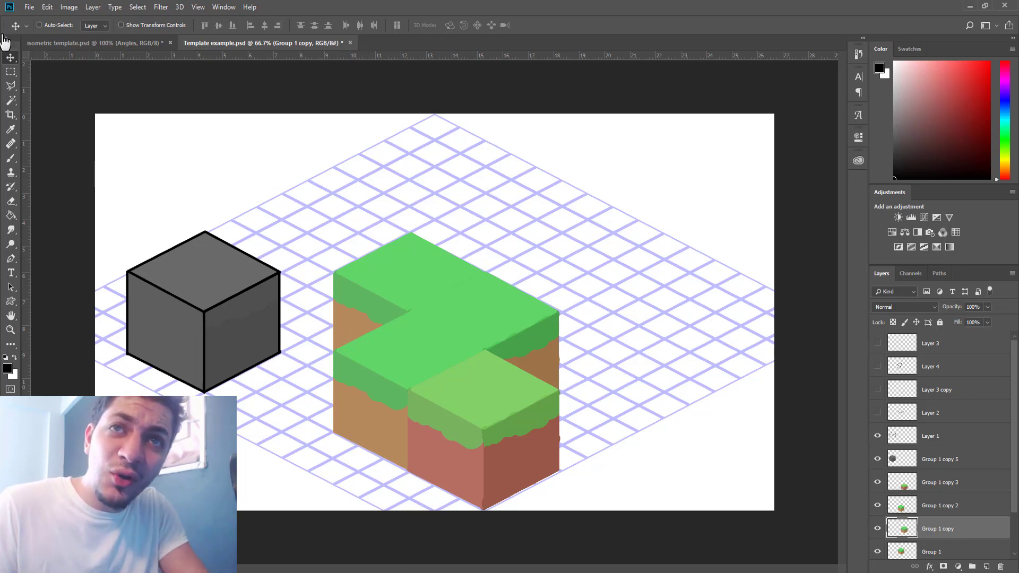
{"action": "left_click", "coordinate": [29, 7]}
{"action": "left_click", "coordinate": [33, 19]}
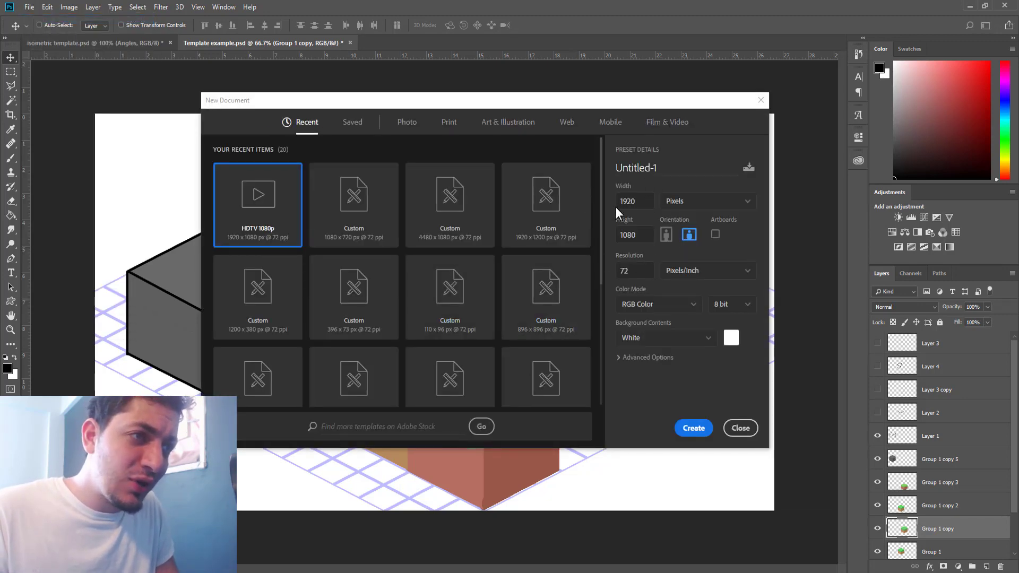
{"action": "double_click", "coordinate": [631, 202]}
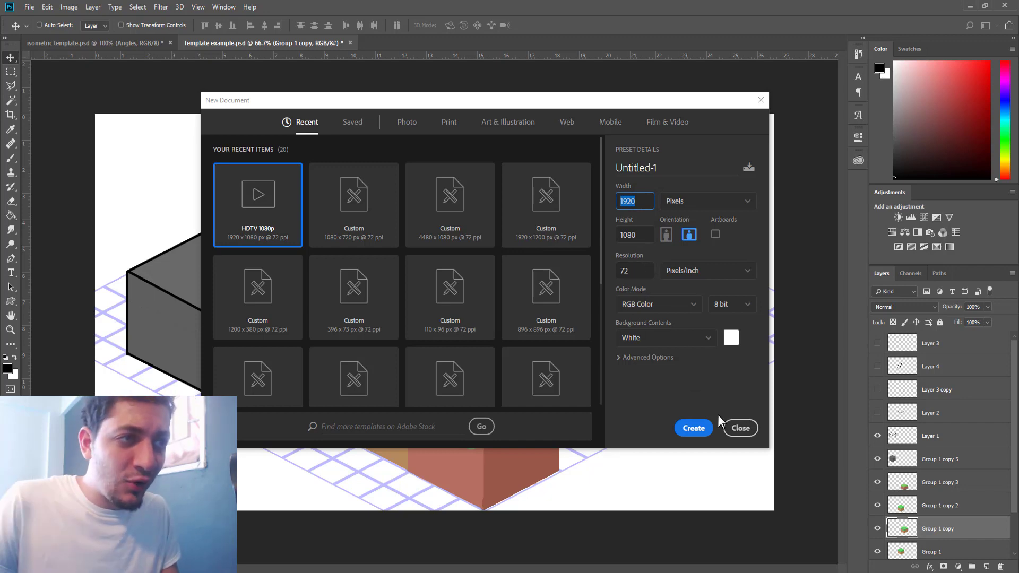
{"action": "left_click", "coordinate": [699, 431]}
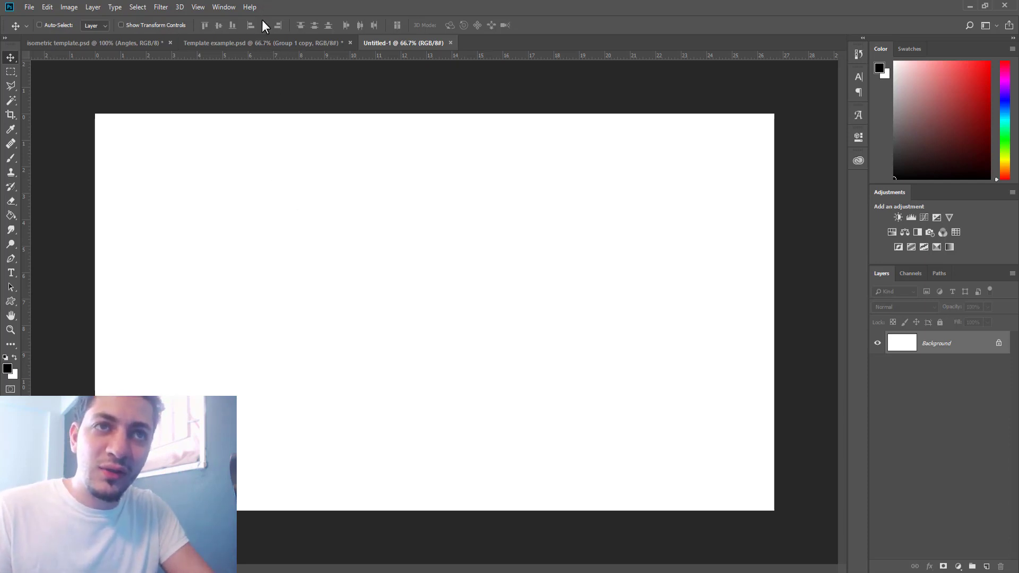
Step: In isometric template.psd, show the Small Grid layer and move the square grid beneath the "ángulo medio" sample
{"action": "left_click", "coordinate": [255, 43]}
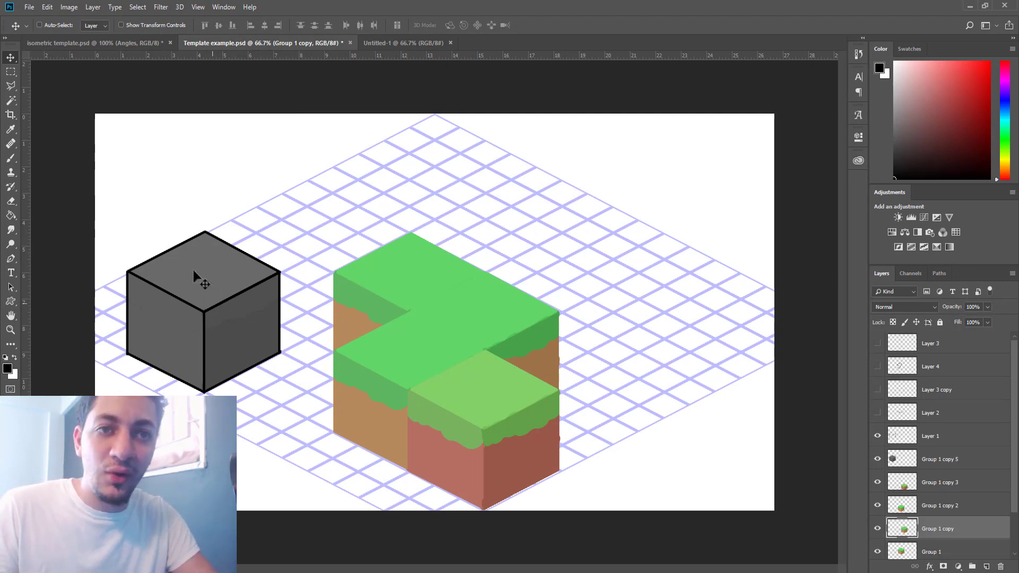
{"action": "left_click", "coordinate": [122, 43]}
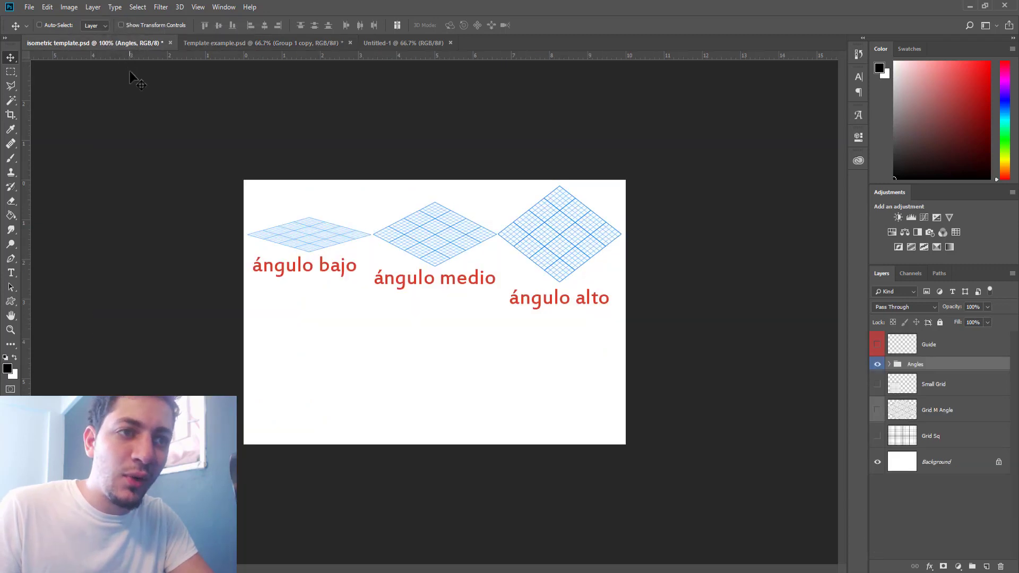
{"action": "left_click", "coordinate": [877, 385]}
{"action": "left_click", "coordinate": [903, 385]}
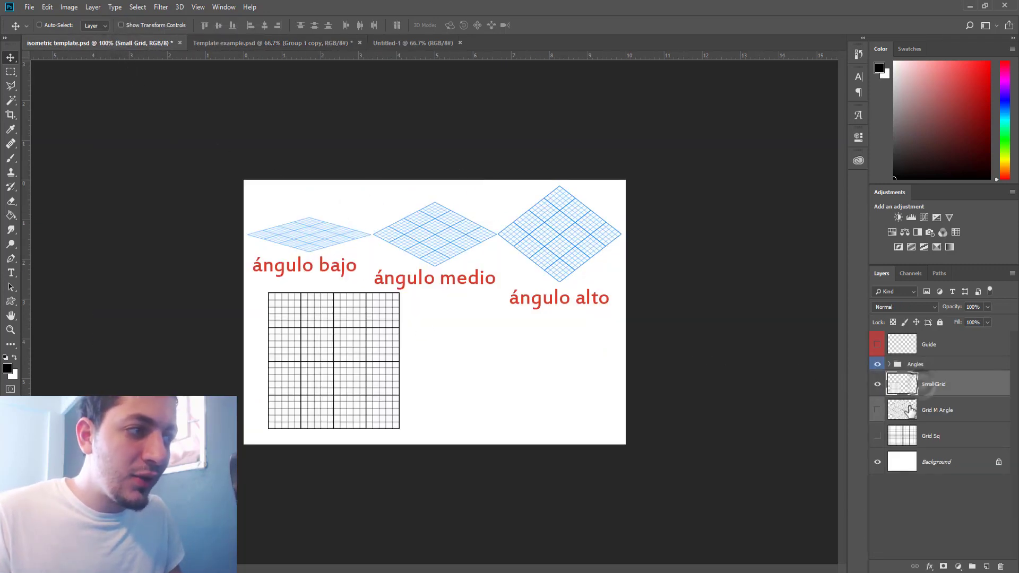
{"action": "left_click_drag", "start_coordinate": [366, 355], "coordinate": [426, 354]}
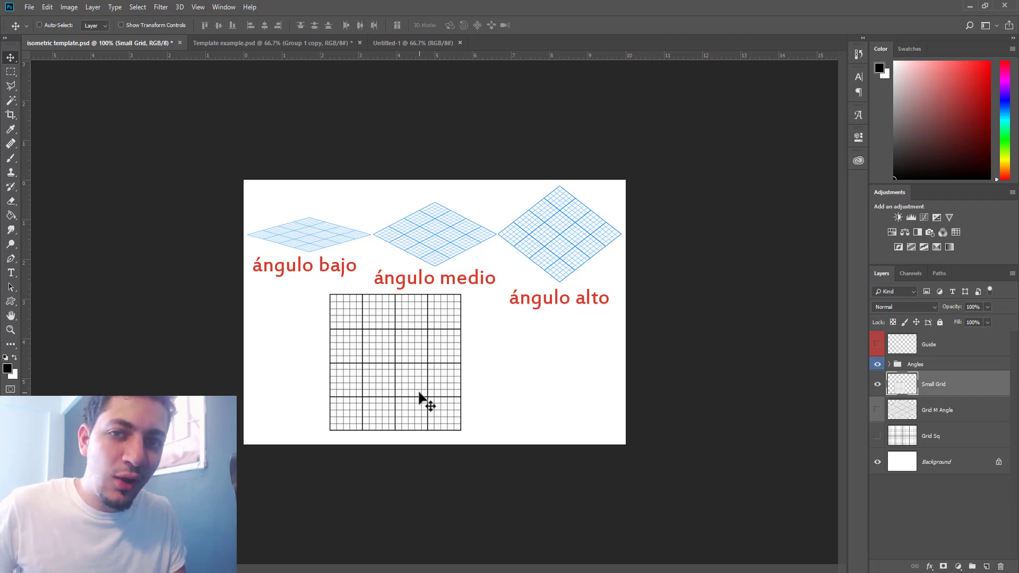
Step: Rotate the square grid on the Small Grid layer by 45° with Free Transform
{"action": "key", "text": "ctrl+t"}
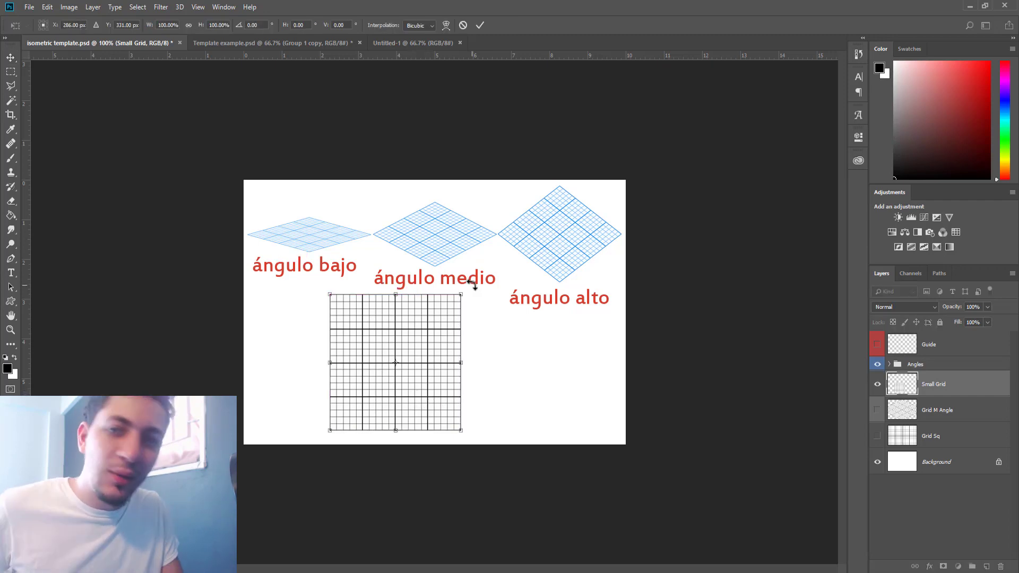
{"action": "left_click_drag", "start_coordinate": [476, 279], "coordinate": [498, 357]}
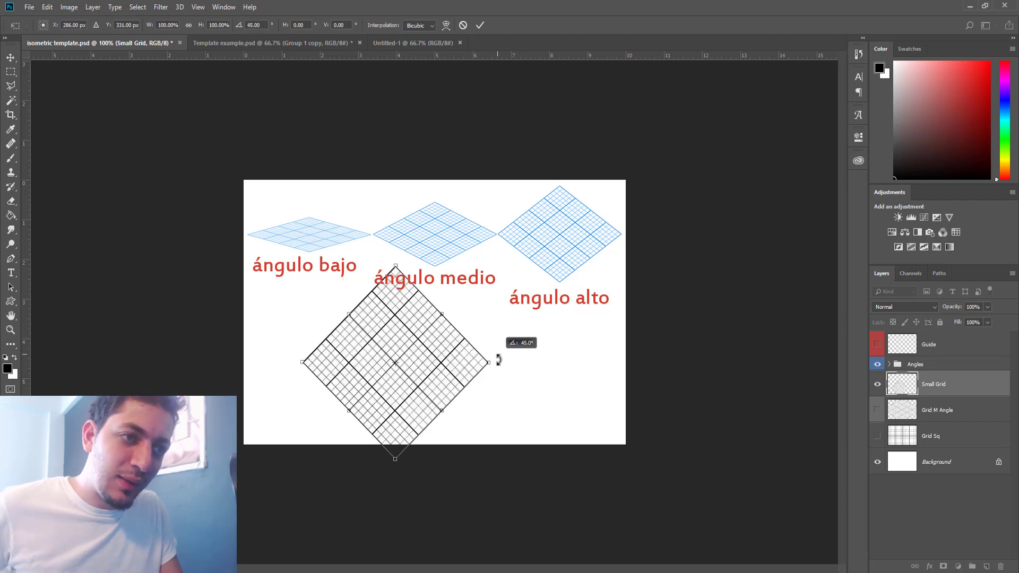
{"action": "left_click", "coordinate": [481, 29]}
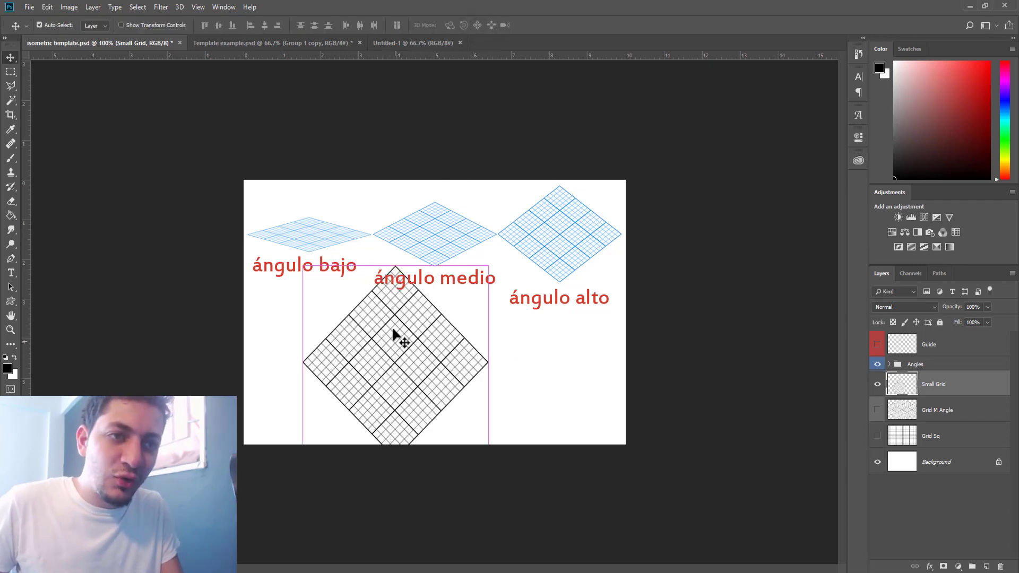
Step: Try flattening the rotated grid vertically to about 74% of its height, and cancel the transform
{"action": "key", "text": "ctrl+t"}
{"action": "left_click_drag", "start_coordinate": [396, 266], "coordinate": [398, 340]}
{"action": "left_click_drag", "start_coordinate": [405, 382], "coordinate": [402, 352]}
{"action": "left_click_drag", "start_coordinate": [392, 304], "coordinate": [412, 283]}
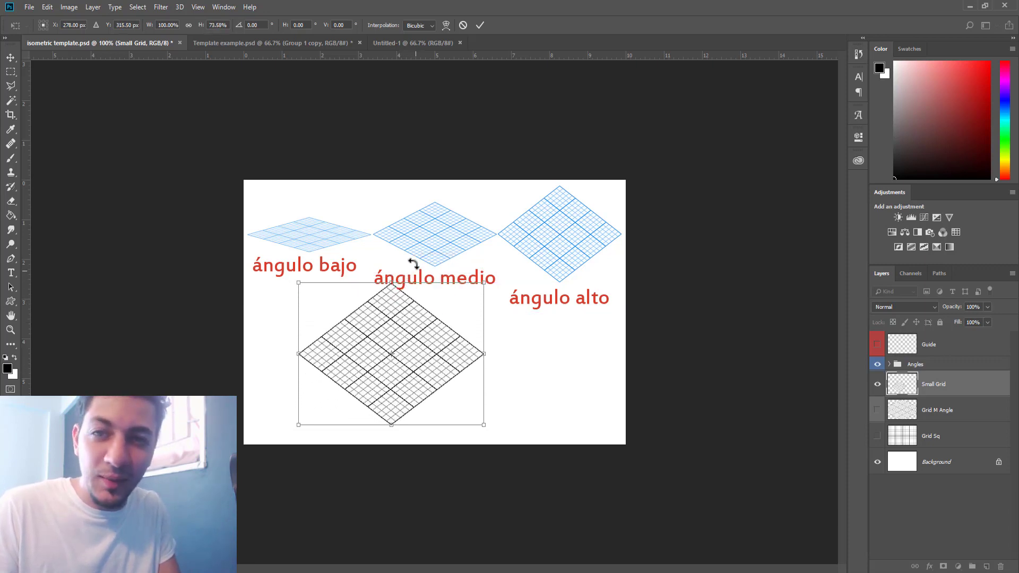
{"action": "key", "text": "Escape"}
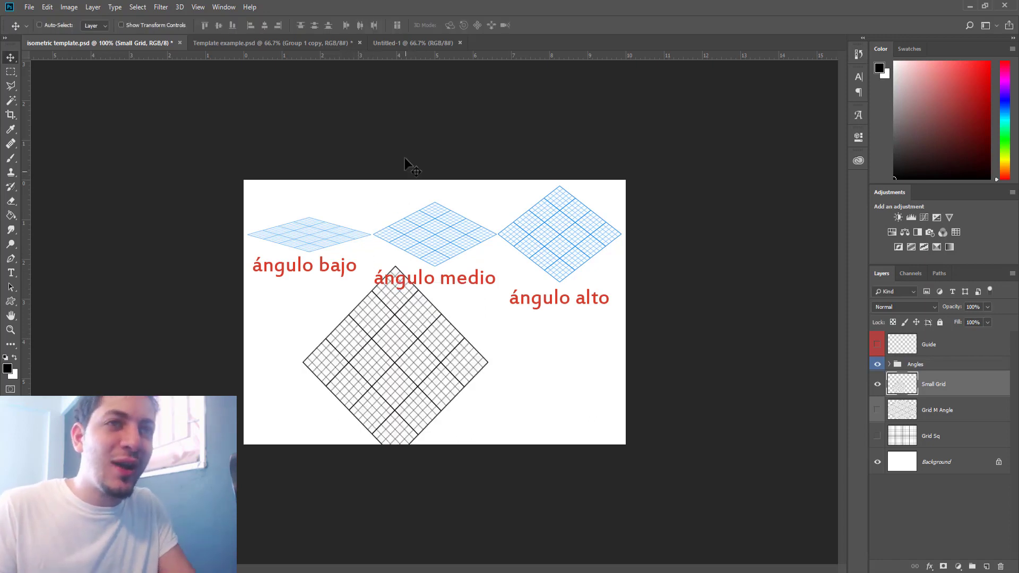
Step: Switch to the blank Untitled-1 document, add a new layer and draw a square marquee selection about 2 in wide
{"action": "left_click", "coordinate": [402, 44]}
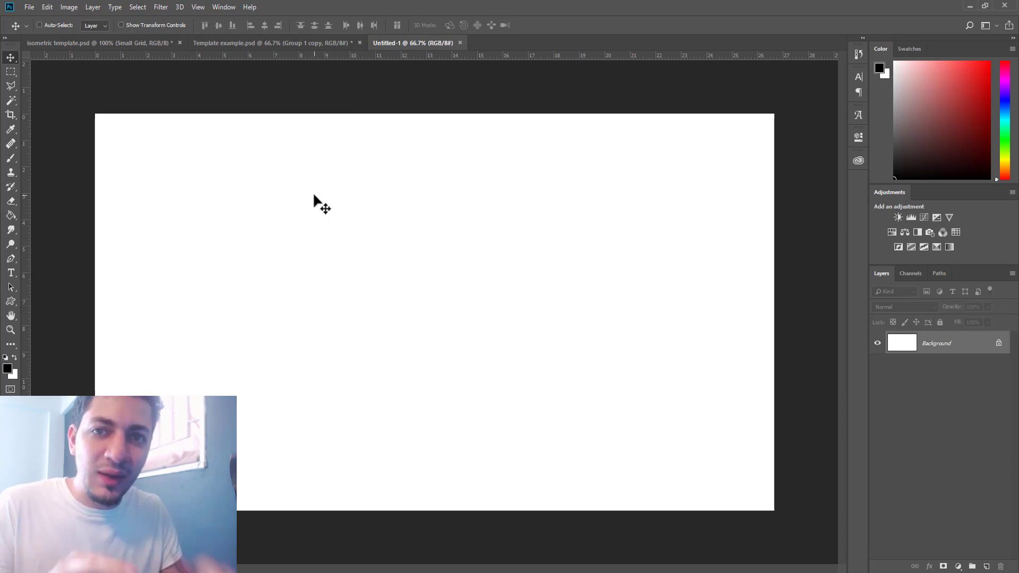
{"action": "left_click", "coordinate": [987, 567]}
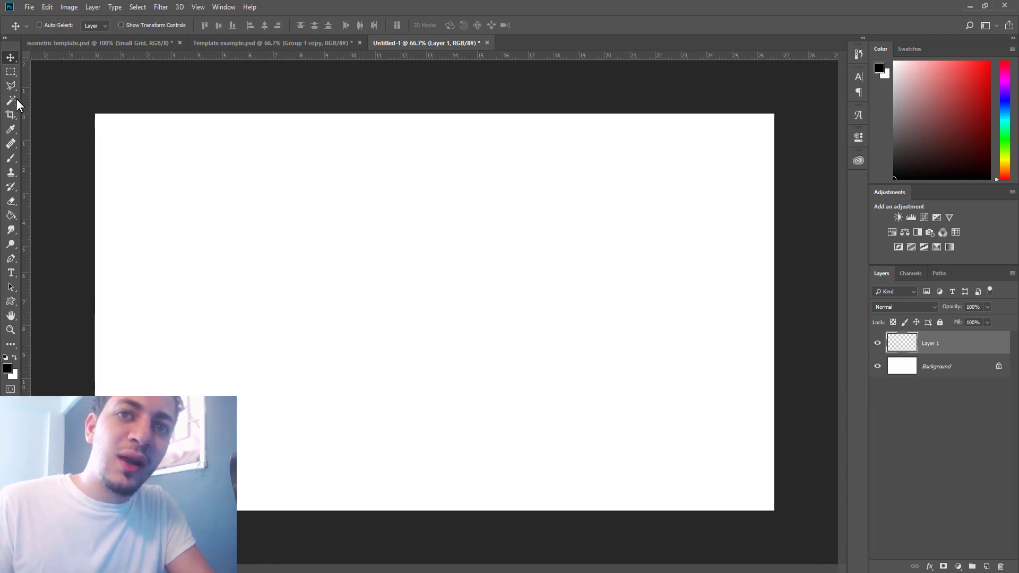
{"action": "left_click", "coordinate": [11, 72]}
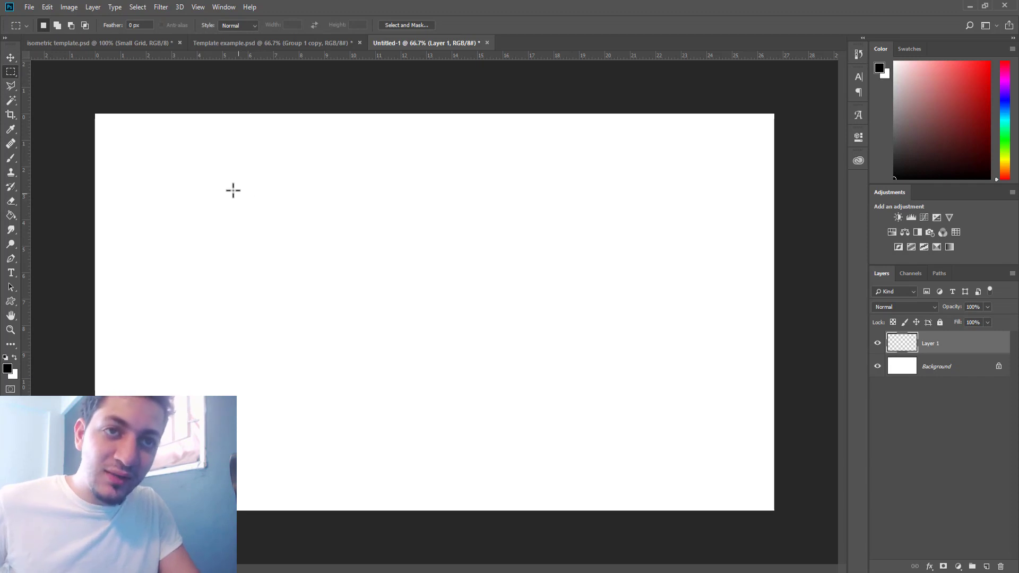
{"action": "left_click_drag", "start_coordinate": [251, 188], "coordinate": [284, 227]}
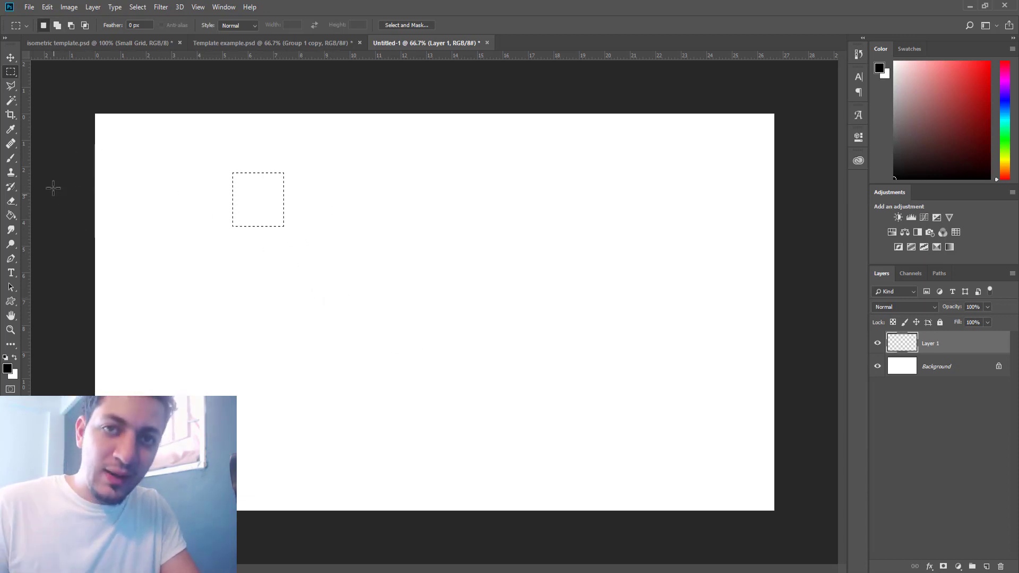
Step: Fill the square selection with the black foreground colour and deselect it
{"action": "left_click", "coordinate": [11, 216]}
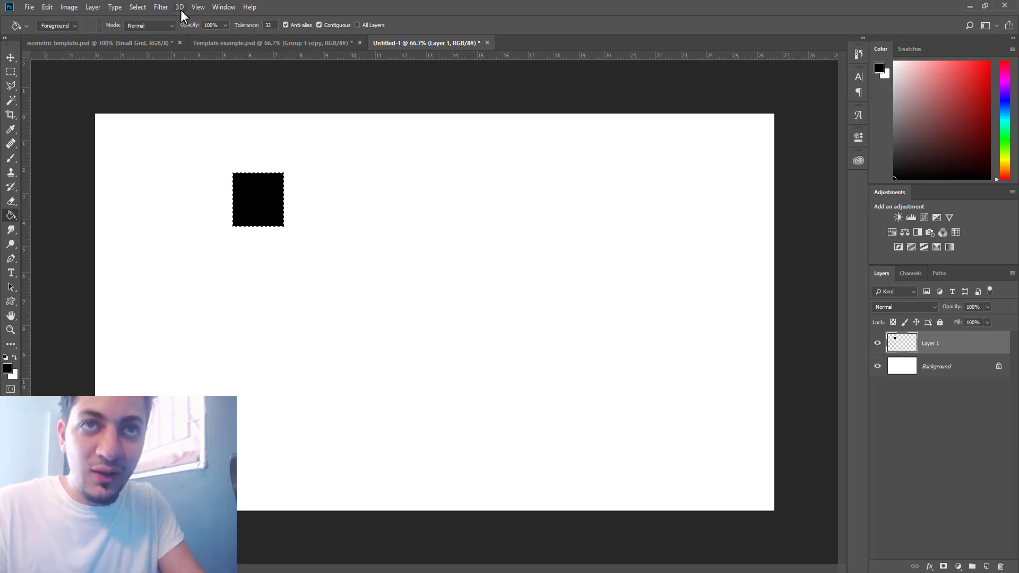
{"action": "left_click", "coordinate": [138, 7]}
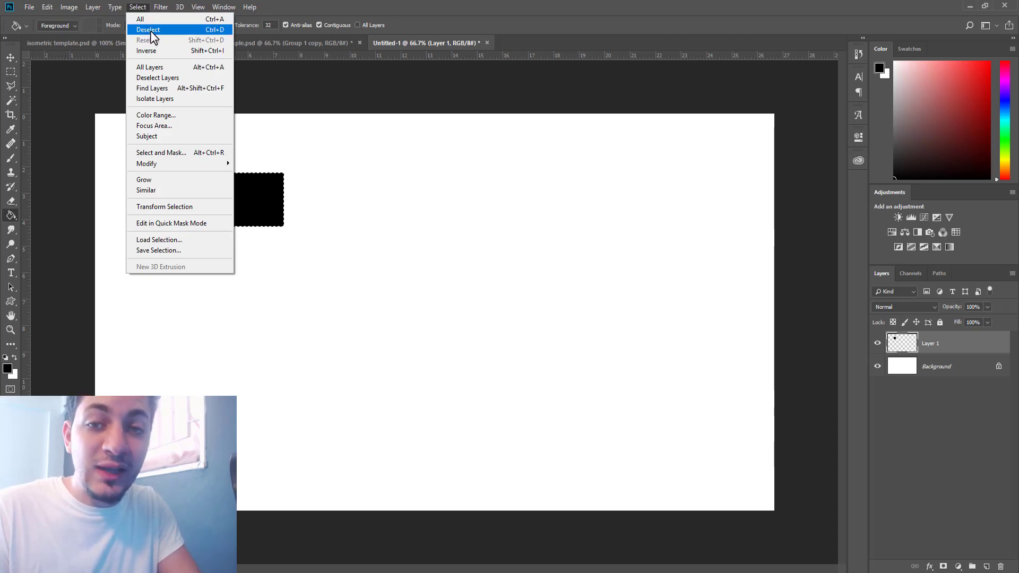
{"action": "left_click", "coordinate": [148, 30]}
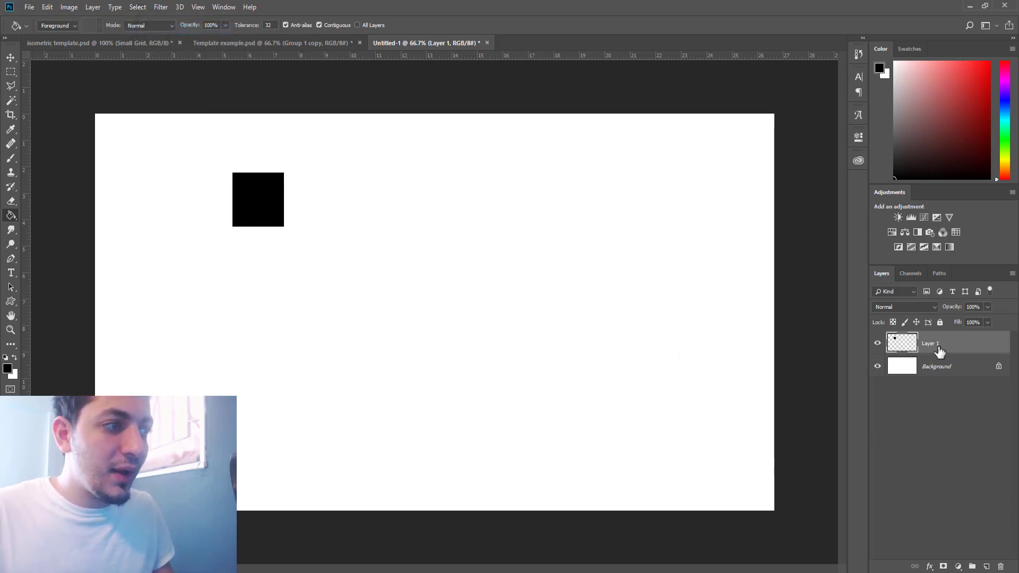
Step: Add a Stroke layer style to the black square with a size of 6 px and position Inside
{"action": "left_click", "coordinate": [930, 567]}
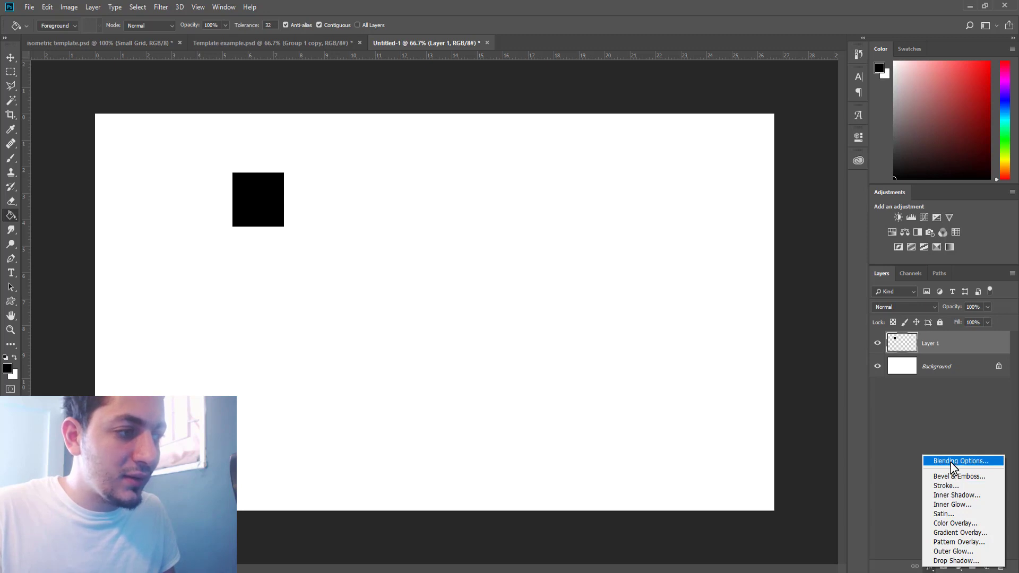
{"action": "left_click", "coordinate": [950, 485]}
{"action": "left_click_drag", "start_coordinate": [695, 68], "coordinate": [578, 147]}
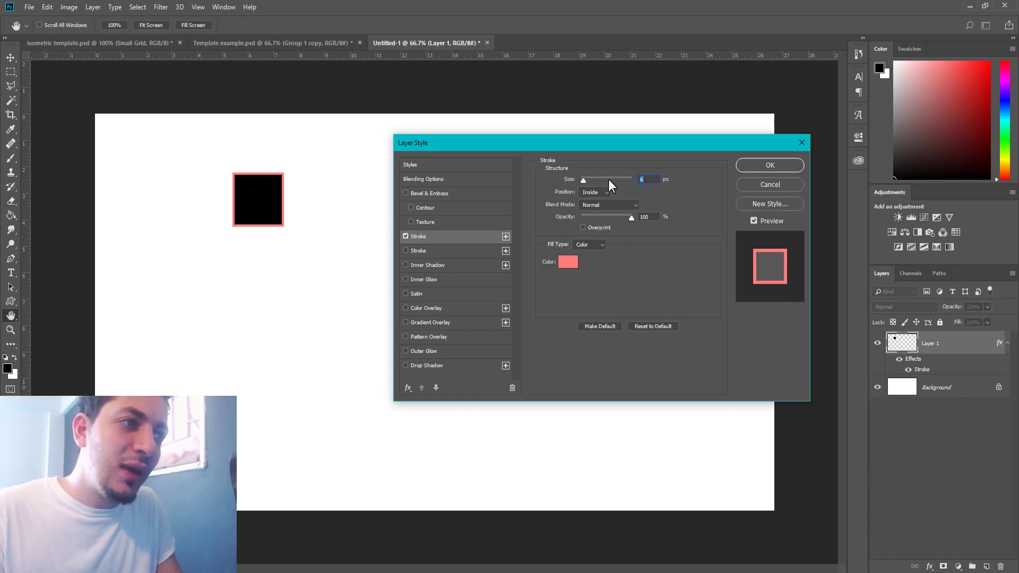
{"action": "left_click_drag", "start_coordinate": [584, 179], "coordinate": [585, 178]}
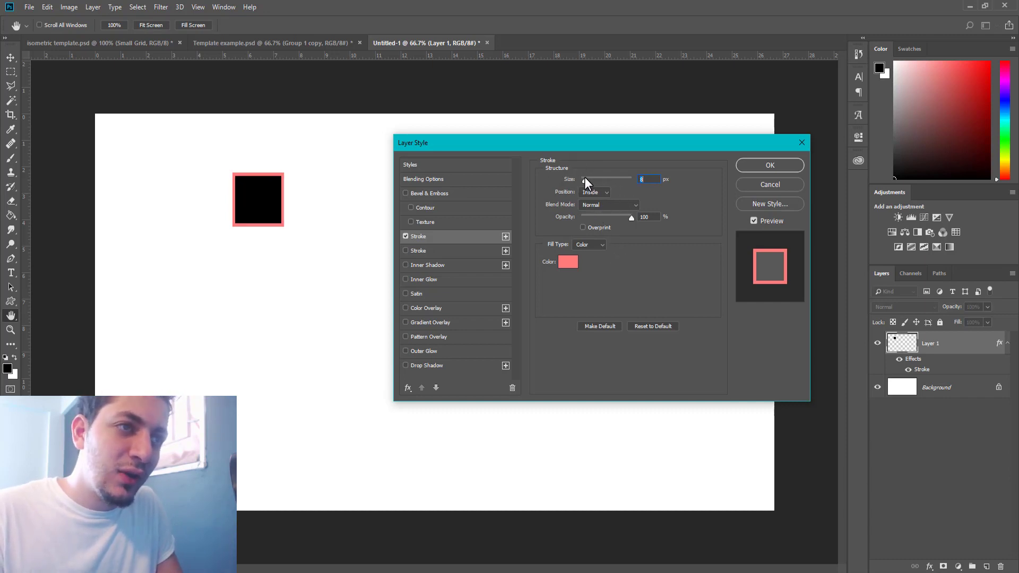
{"action": "left_click", "coordinate": [597, 194]}
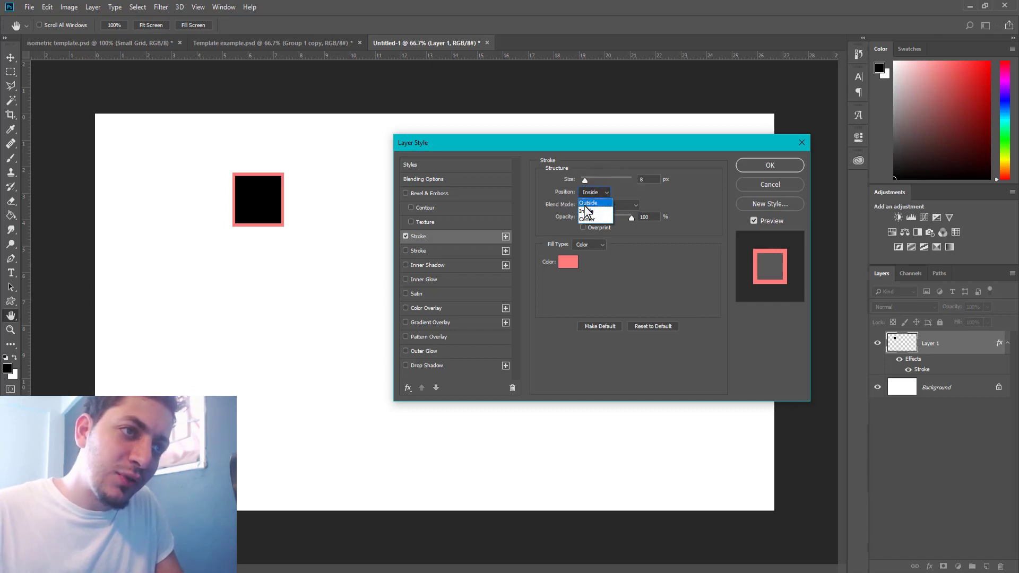
{"action": "left_click", "coordinate": [590, 213]}
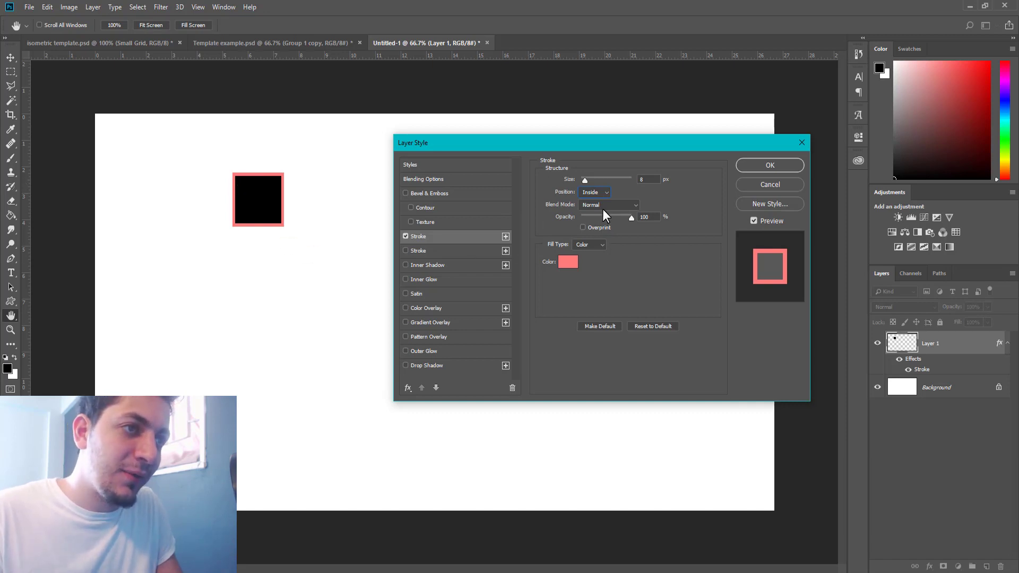
{"action": "left_click_drag", "start_coordinate": [584, 178], "coordinate": [582, 181]}
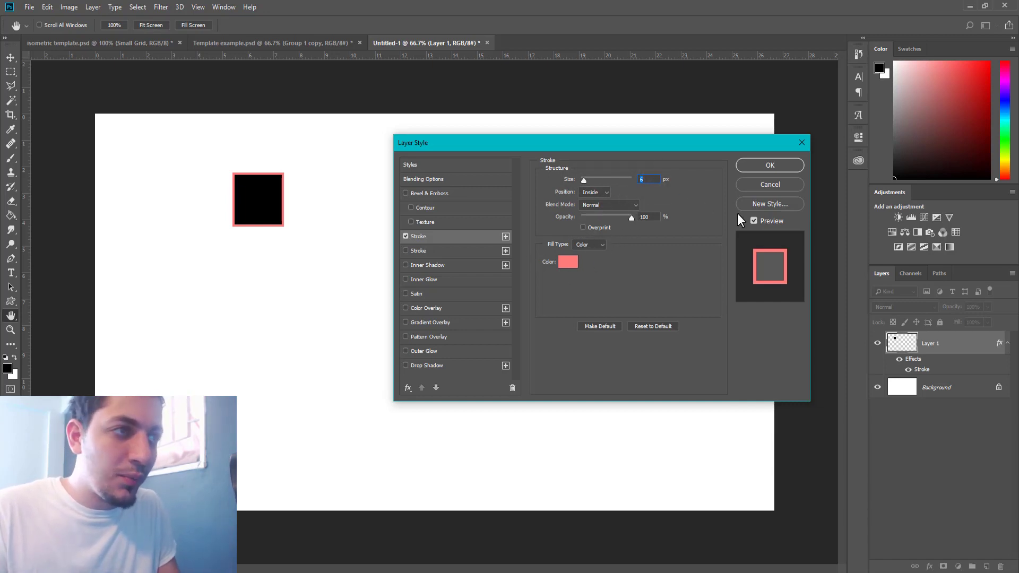
Step: Set the square's stroke colour to light blue #9dbde1
{"action": "left_click", "coordinate": [567, 262]}
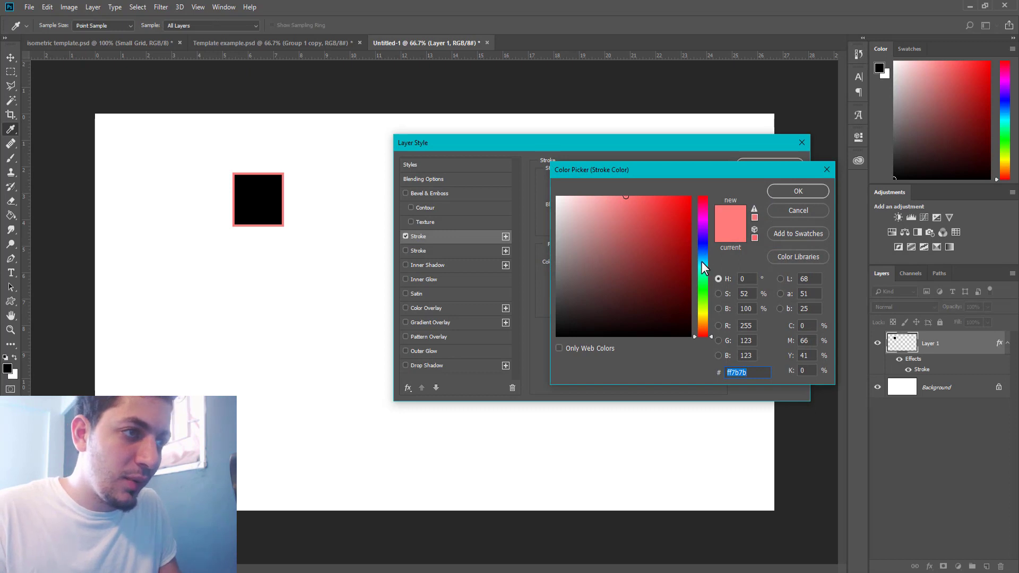
{"action": "left_click", "coordinate": [702, 261]}
{"action": "left_click", "coordinate": [660, 240]}
{"action": "left_click", "coordinate": [702, 255]}
{"action": "left_click", "coordinate": [636, 219]}
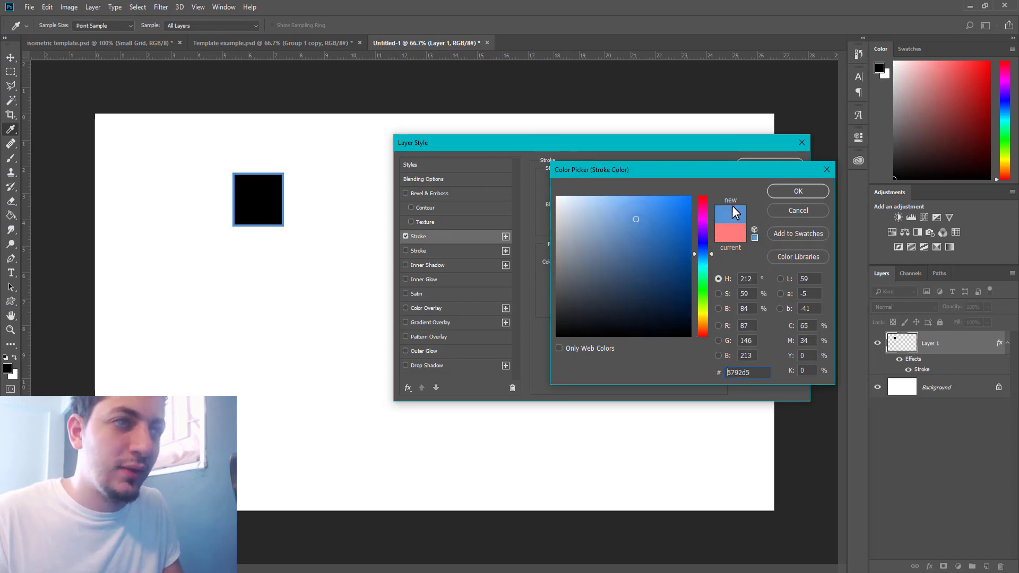
{"action": "left_click", "coordinate": [614, 214]}
{"action": "left_click", "coordinate": [596, 213]}
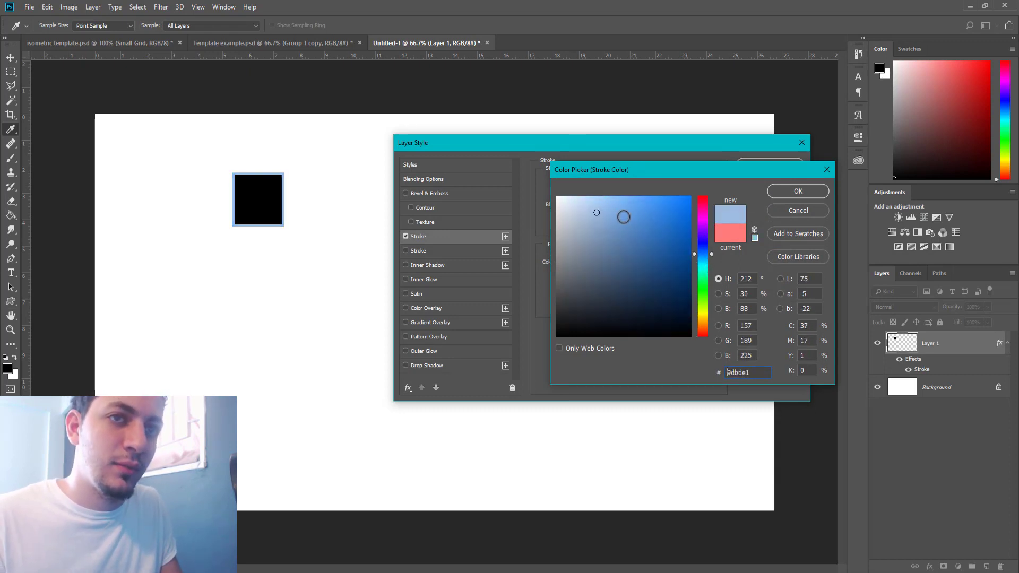
{"action": "left_click", "coordinate": [798, 191]}
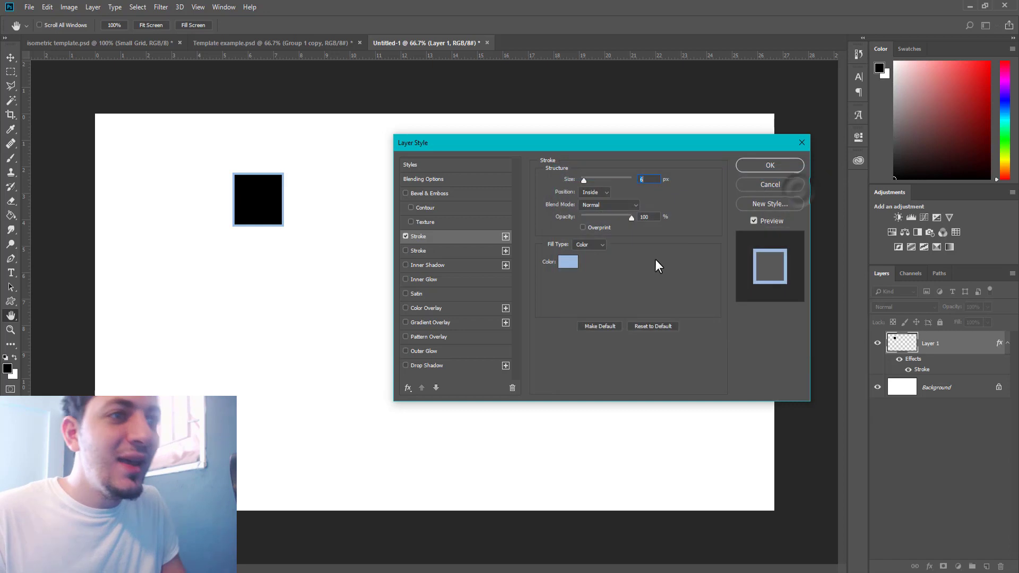
Step: Apply the stroke style, duplicate the square's layer and place the copy edge to edge on the original's right side
{"action": "left_click", "coordinate": [770, 165]}
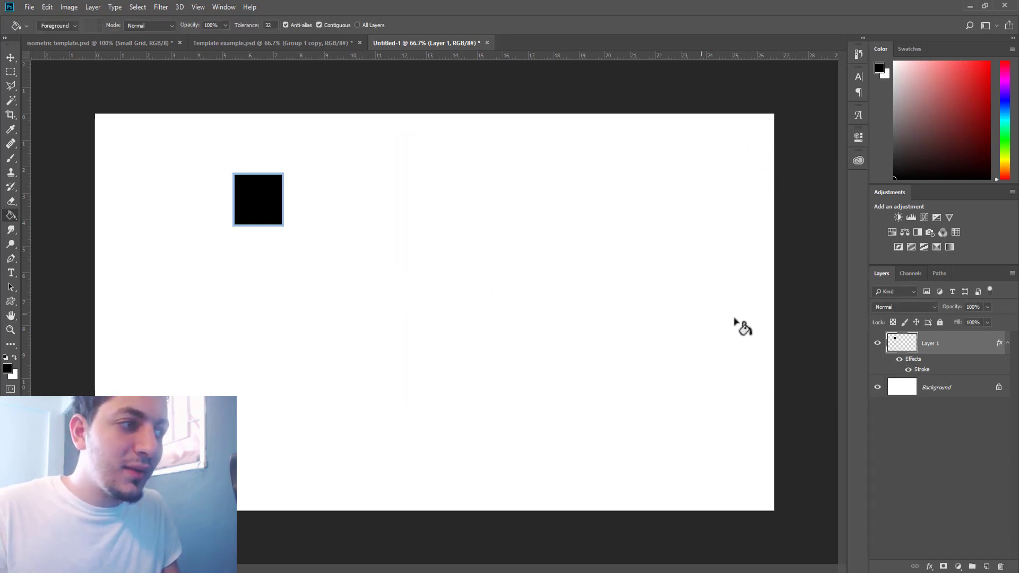
{"action": "left_click", "coordinate": [1007, 344]}
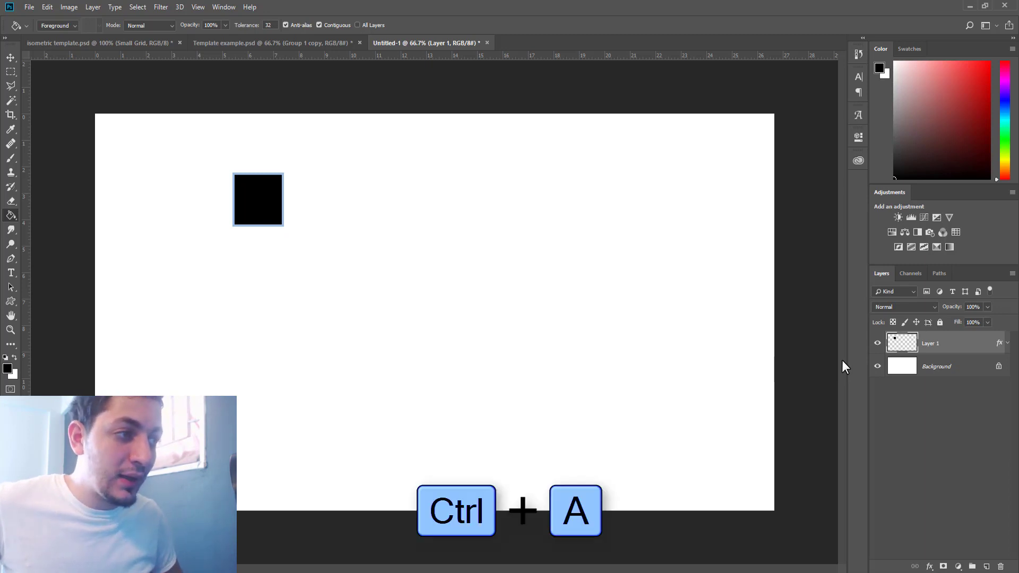
{"action": "key", "text": "ctrl+j"}
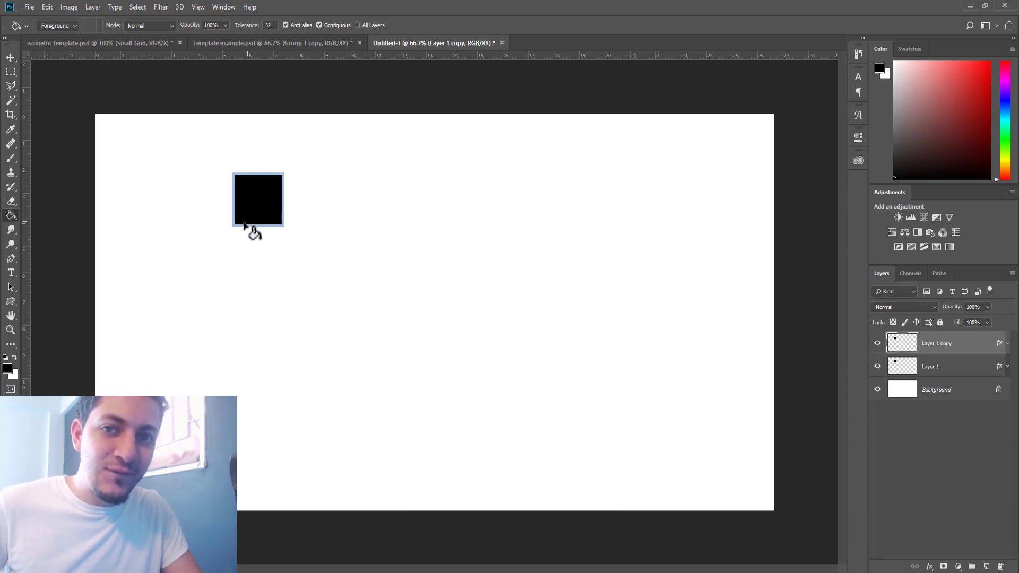
{"action": "key", "text": "v"}
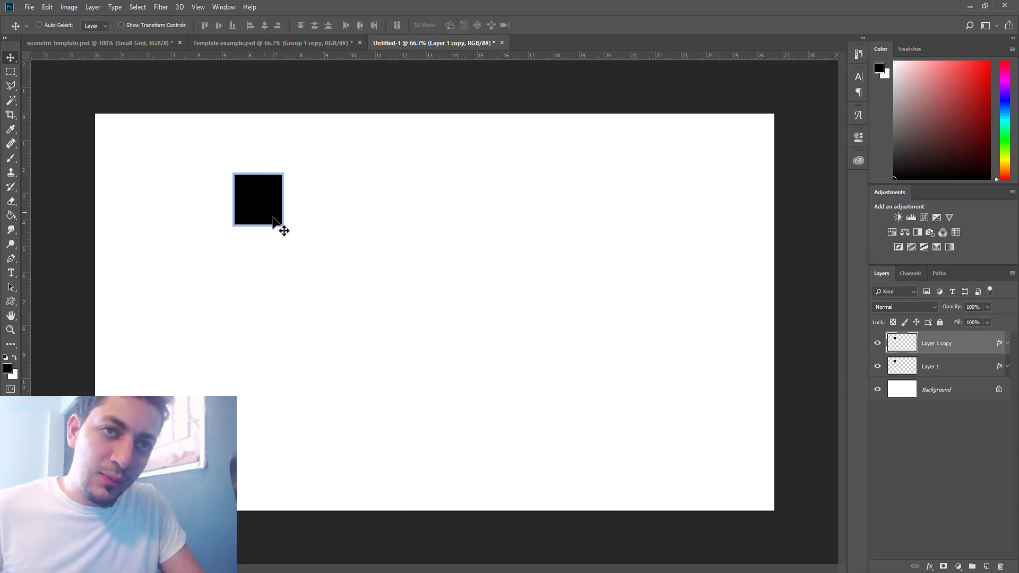
{"action": "left_click_drag", "start_coordinate": [265, 205], "coordinate": [304, 196]}
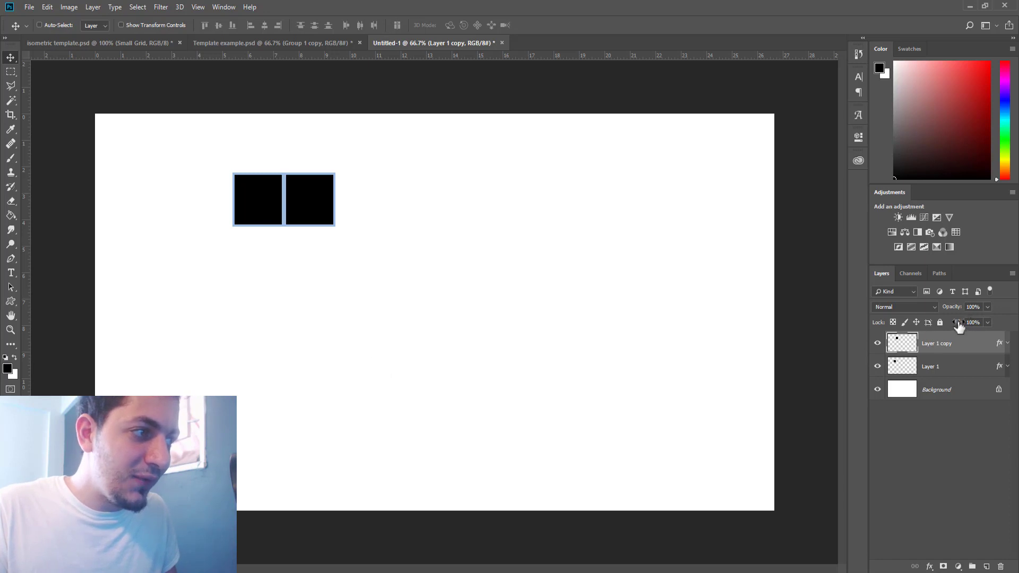
Step: Reduce the layer fill of both squares to 0% so only their strokes are drawn
{"action": "left_click", "coordinate": [988, 323]}
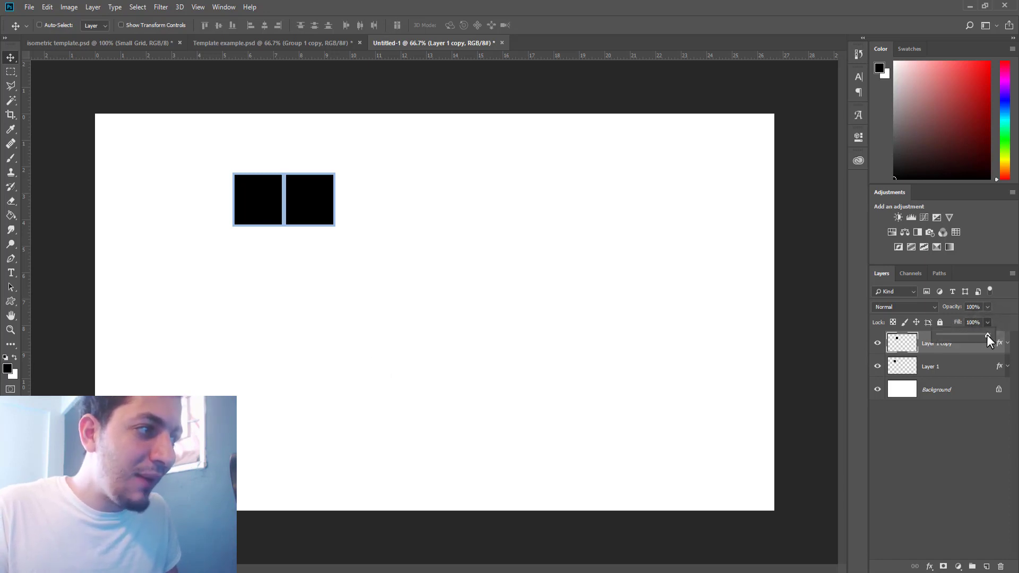
{"action": "left_click_drag", "start_coordinate": [986, 334], "coordinate": [913, 337]}
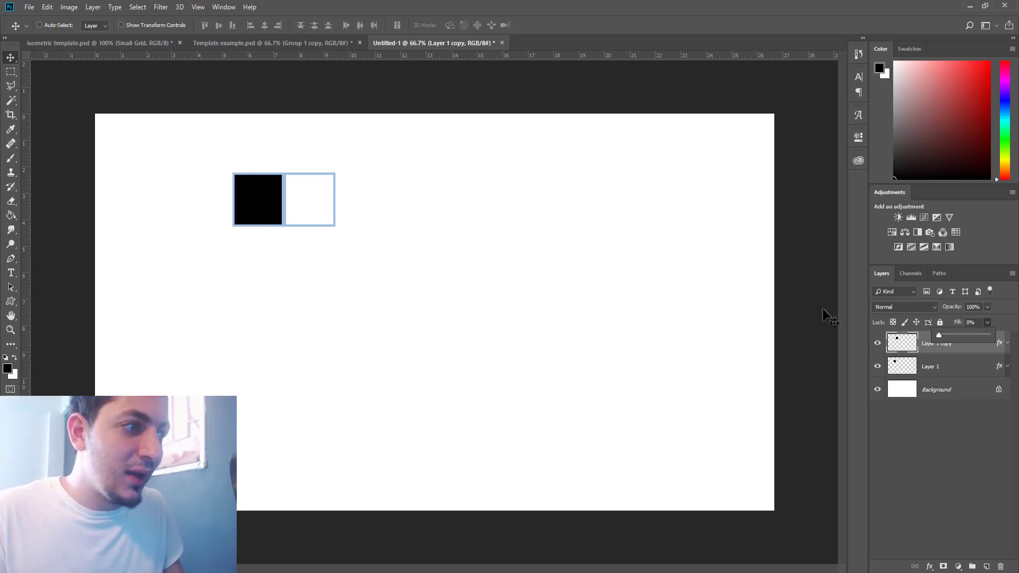
{"action": "left_click", "coordinate": [934, 367]}
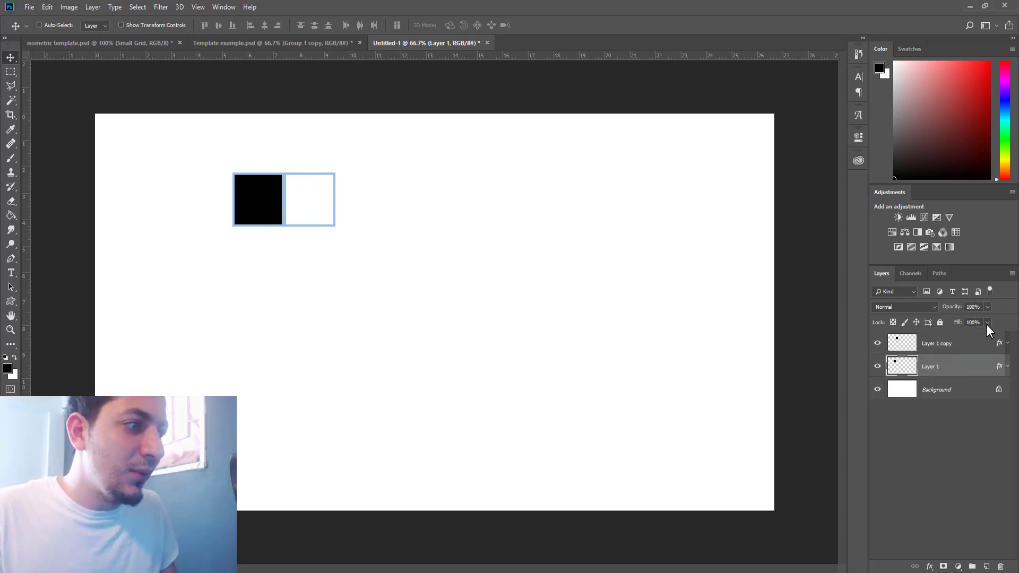
{"action": "left_click_drag", "start_coordinate": [975, 340], "coordinate": [917, 407]}
{"action": "left_click", "coordinate": [929, 444]}
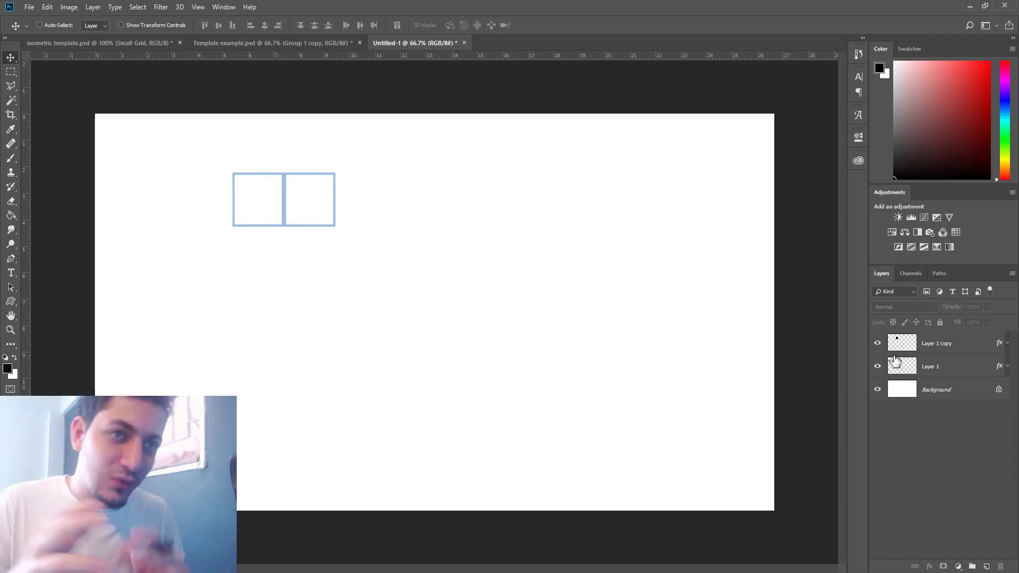
Step: Duplicate both square layers together and place the copies directly below the originals to form a 2 x 2 grid
{"action": "left_click", "coordinate": [930, 351]}
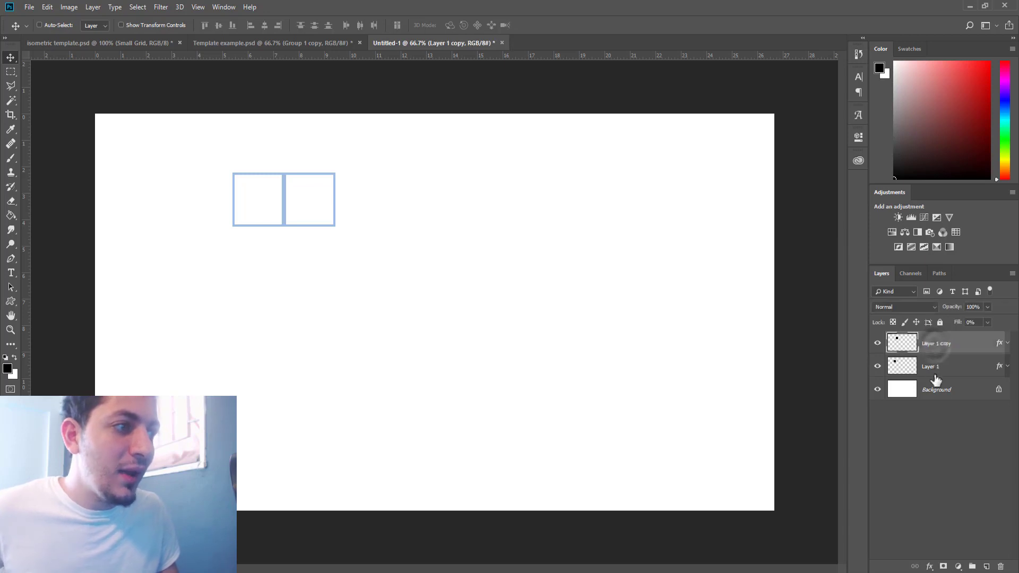
{"action": "left_click", "coordinate": [933, 370], "text": "ctrl"}
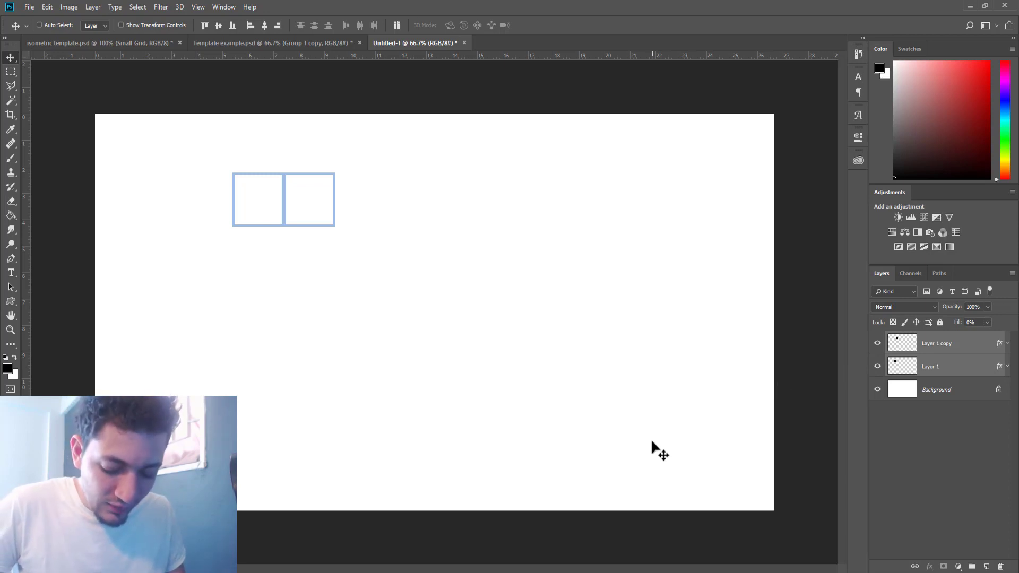
{"action": "key", "text": "ctrl+j"}
{"action": "left_click_drag", "start_coordinate": [283, 212], "coordinate": [284, 266]}
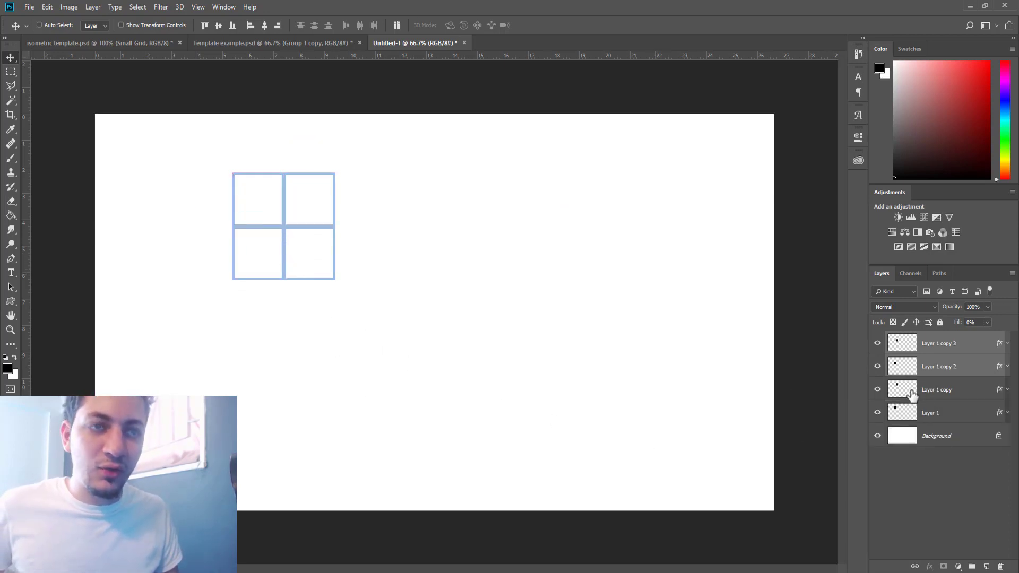
Step: Duplicate the four square layers and place the copies directly to the right of the 2 x 2 grid
{"action": "left_click", "coordinate": [945, 345]}
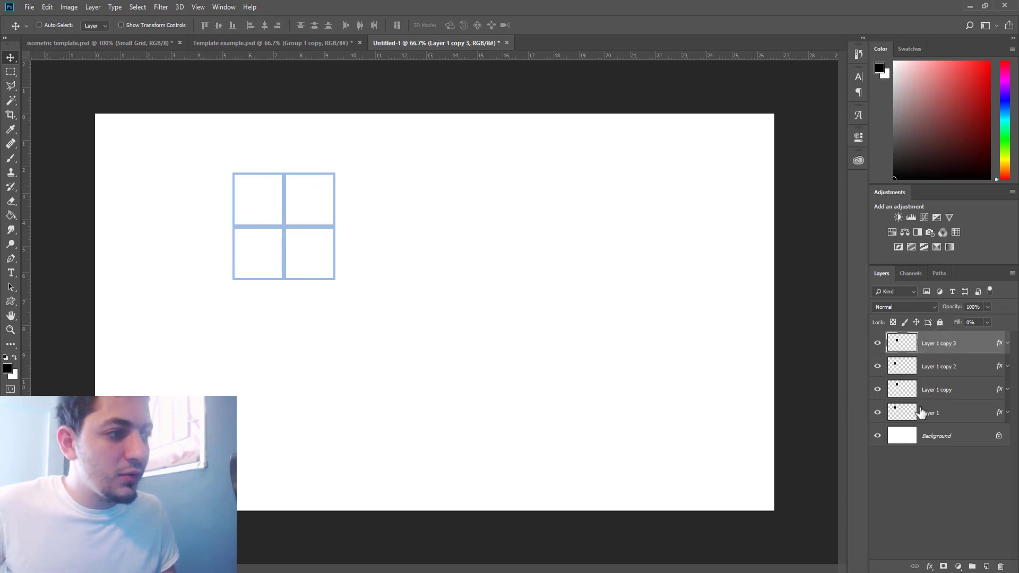
{"action": "left_click", "coordinate": [924, 413], "text": "shift"}
{"action": "key", "text": "ctrl+j"}
{"action": "left_click_drag", "start_coordinate": [308, 245], "coordinate": [410, 246]}
Step: Duplicate all eight squares directly below to form a 4 x 4 grid and merge all the square layers into one
{"action": "left_click_drag", "start_coordinate": [940, 343], "coordinate": [930, 499]}
{"action": "left_click", "coordinate": [930, 499], "text": "shift"}
{"action": "key", "text": "ctrl+j"}
{"action": "left_click_drag", "start_coordinate": [365, 218], "coordinate": [364, 326]}
{"action": "scroll", "coordinate": [945, 425], "scroll_direction": "down", "scroll_amount": 3}
{"action": "left_click", "coordinate": [951, 526], "text": "shift"}
{"action": "key", "text": "ctrl+e"}
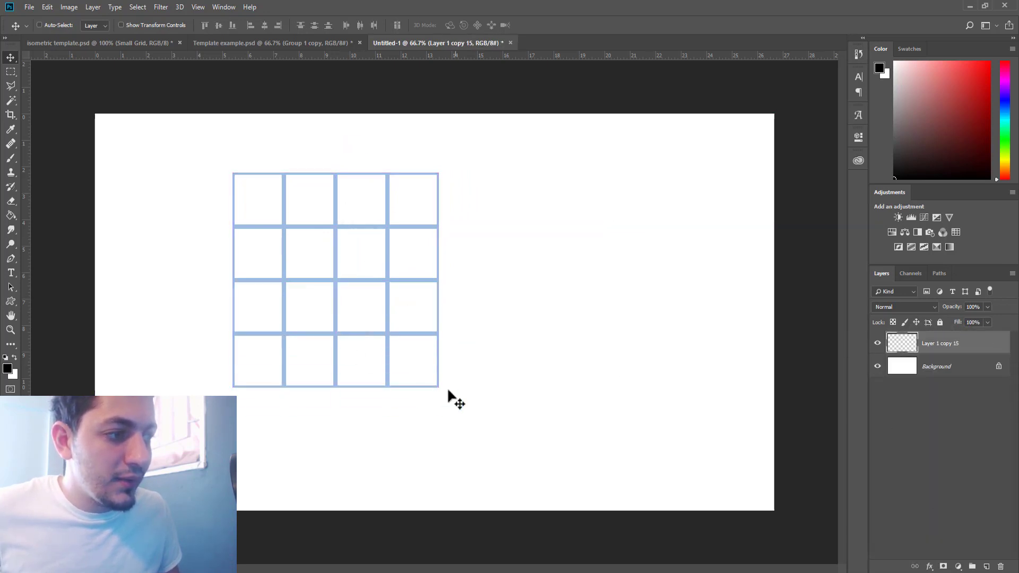
Step: Duplicate the merged 4 x 4 grid to its right and duplicate both halves directly below to form an 8 x 8 grid
{"action": "key", "text": "ctrl+j"}
{"action": "left_click_drag", "start_coordinate": [349, 260], "coordinate": [556, 260]}
{"action": "left_click", "coordinate": [940, 366], "text": "shift"}
{"action": "key", "text": "ctrl+j"}
{"action": "left_click_drag", "start_coordinate": [480, 271], "coordinate": [481, 487]}
Step: Merge the four grid layers into one and move the grid up and slightly right to span the canvas height
{"action": "left_click", "coordinate": [940, 413], "text": "shift"}
{"action": "key", "text": "ctrl+e"}
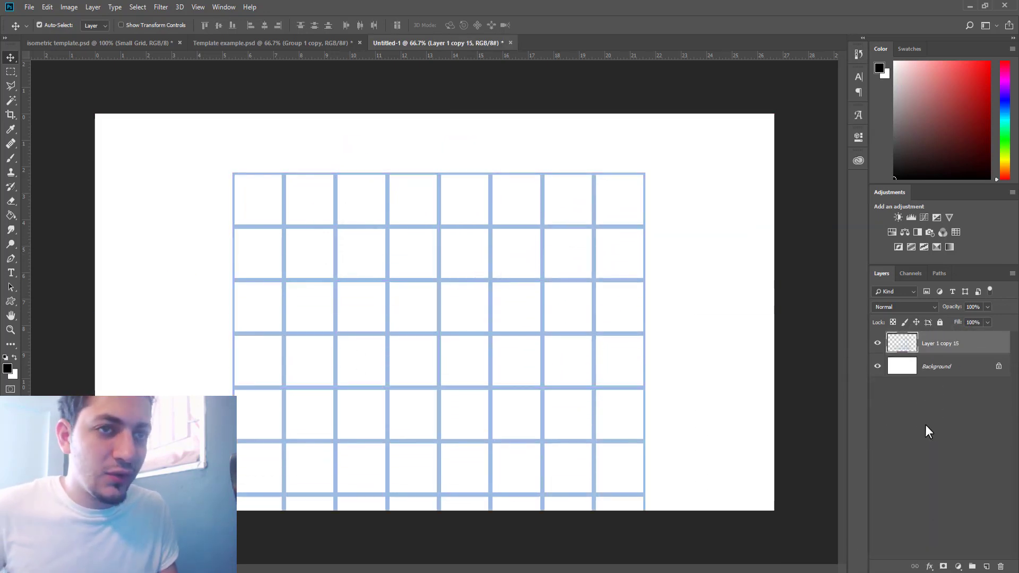
{"action": "left_click_drag", "start_coordinate": [405, 359], "coordinate": [437, 260]}
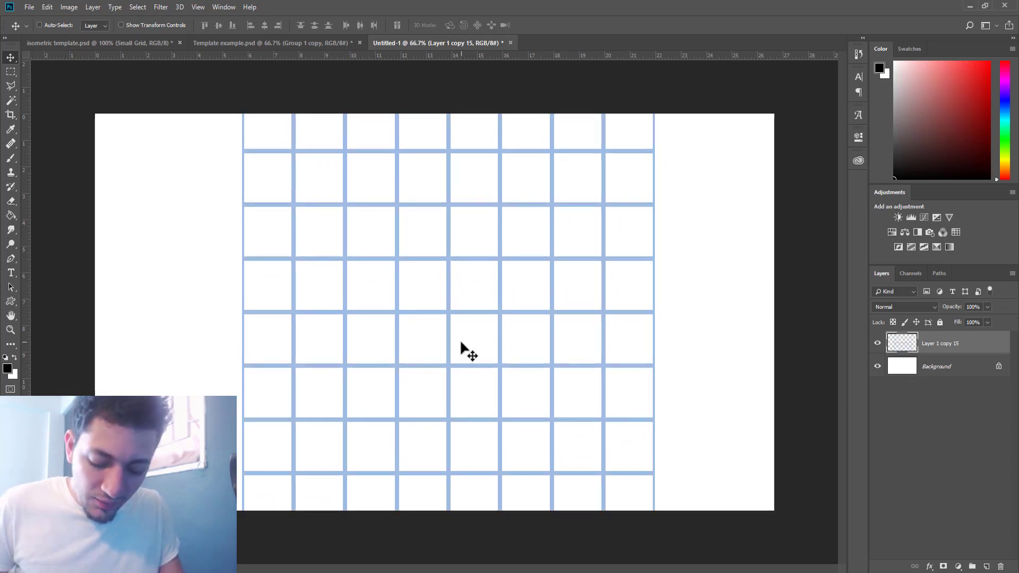
{"action": "key", "text": "ctrl+t"}
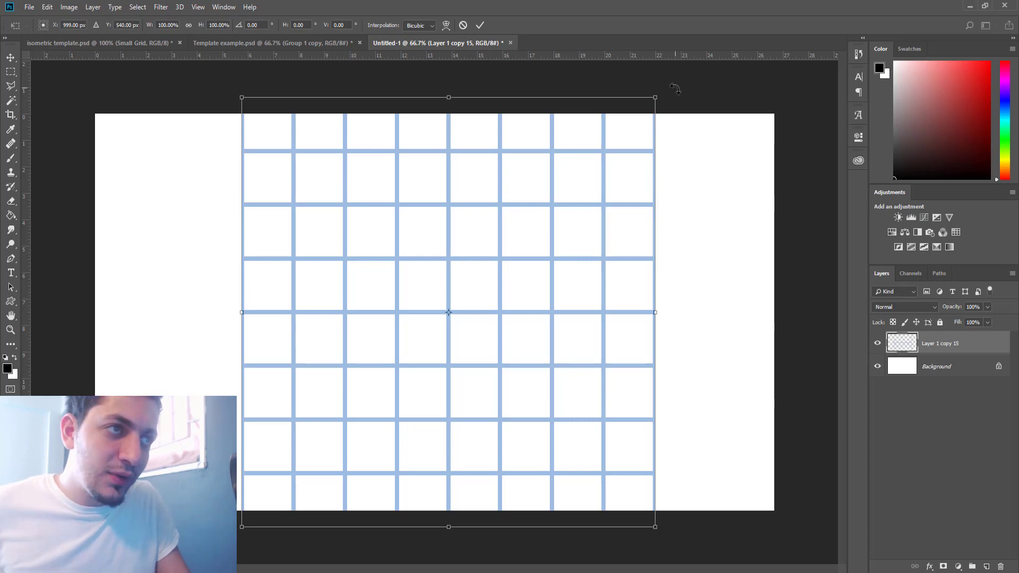
{"action": "left_click_drag", "start_coordinate": [675, 89], "coordinate": [714, 317]}
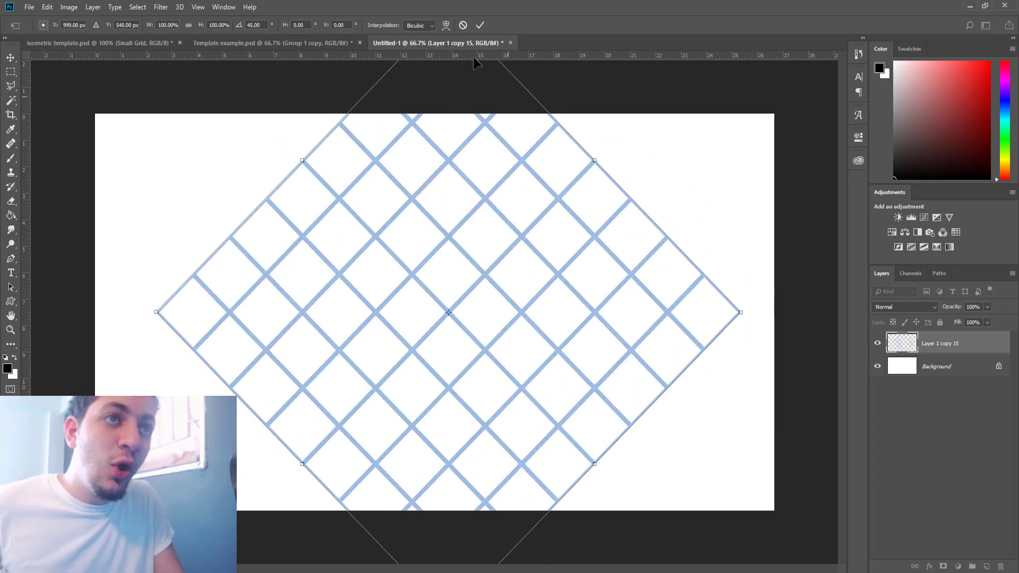
{"action": "left_click", "coordinate": [463, 25]}
Step: Rotate the grid by exactly 45 degrees with Free Transform and apply the rotation
{"action": "key", "text": "ctrl+t"}
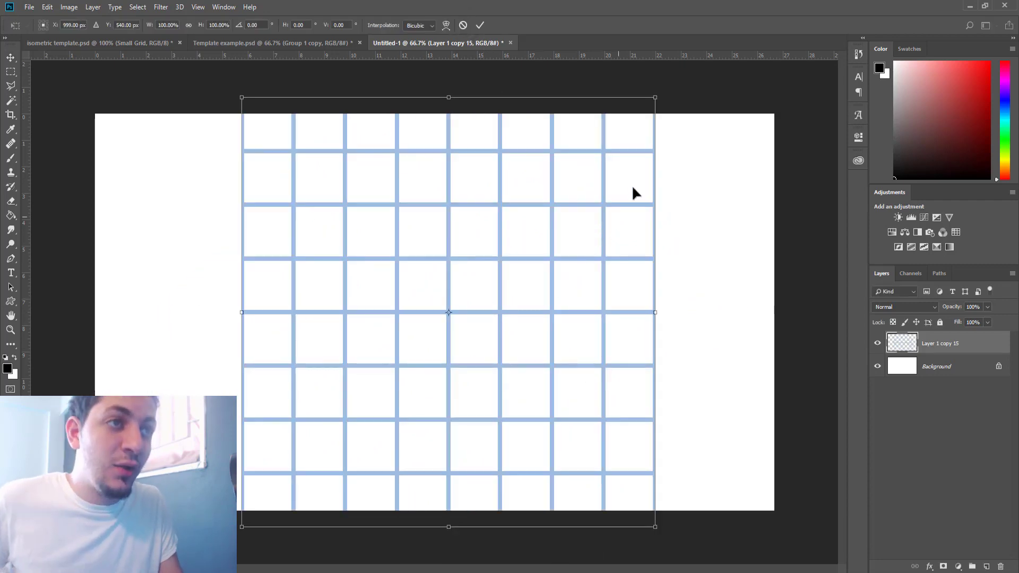
{"action": "left_click", "coordinate": [260, 25]}
{"action": "type", "text": "4"}
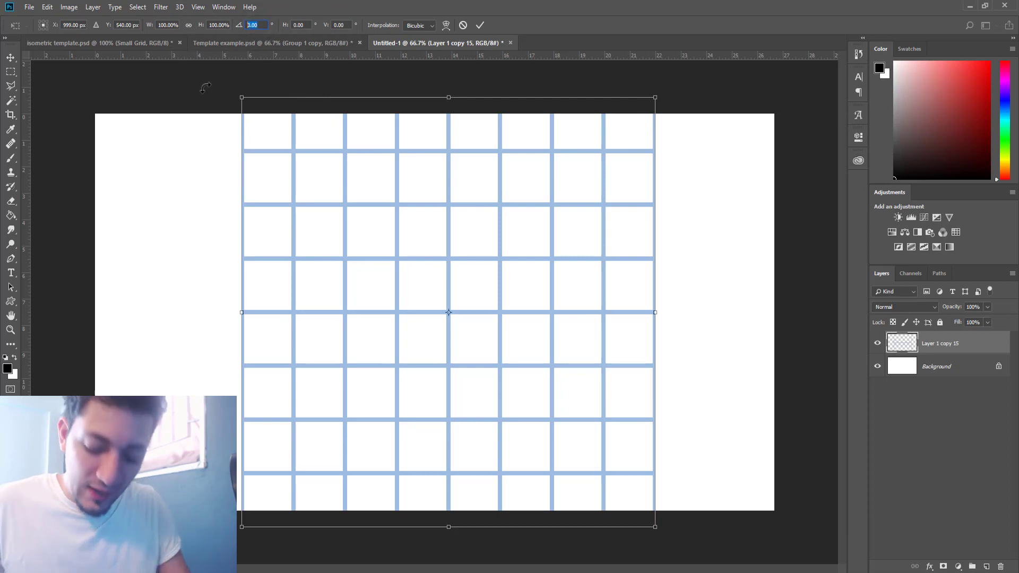
{"action": "type", "text": "5"}
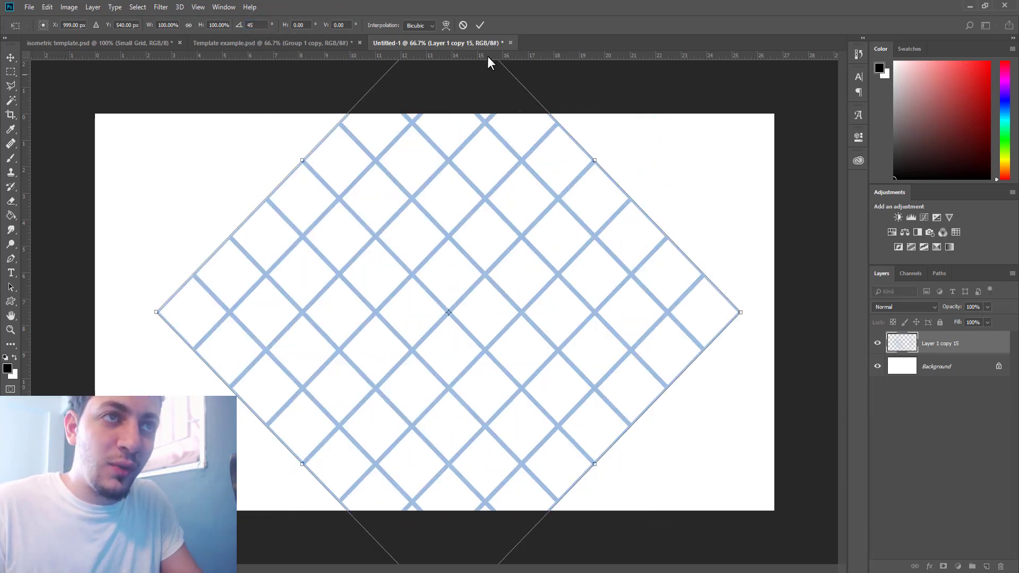
{"action": "left_click", "coordinate": [479, 26]}
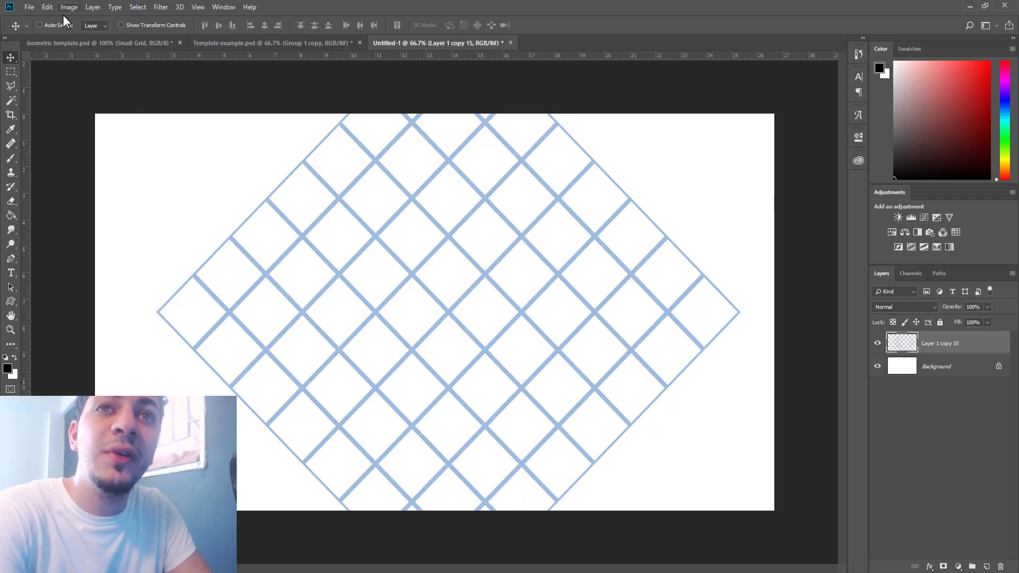
Step: Start a Free Transform on the rotated grid and squash it vertically from its upper edge to about 62% height
{"action": "left_click", "coordinate": [49, 8]}
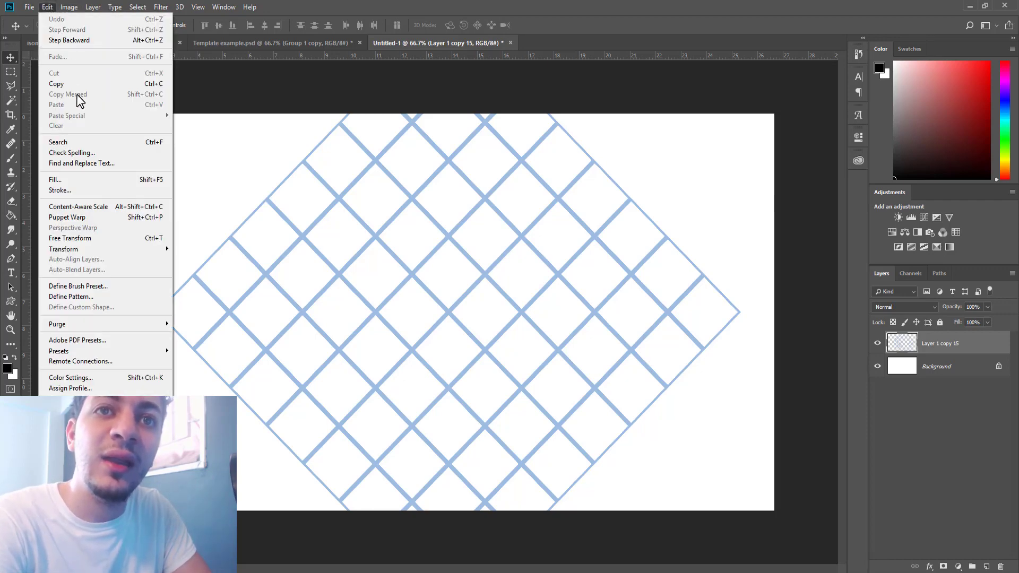
{"action": "left_click", "coordinate": [120, 240]}
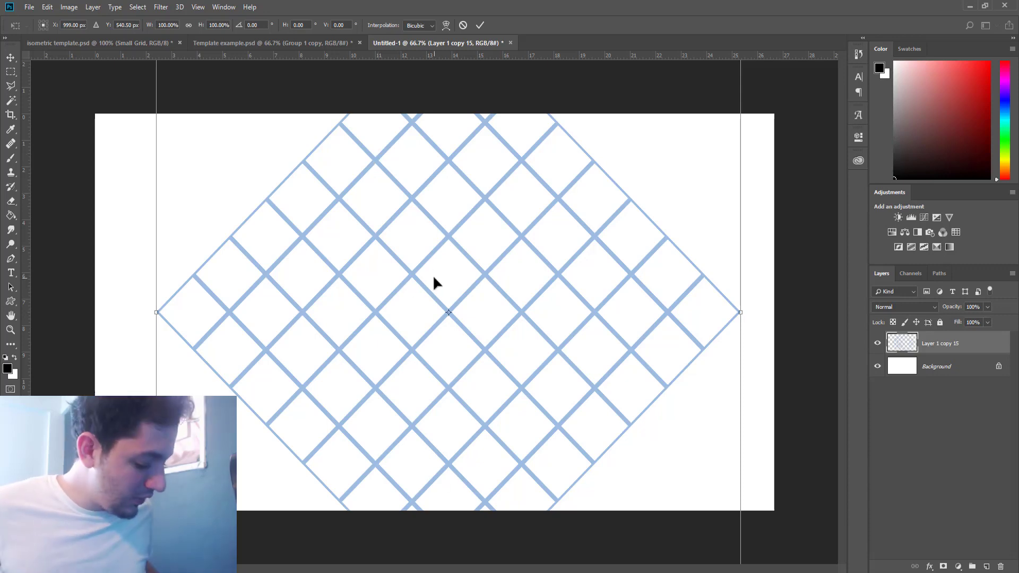
{"action": "key", "text": "ctrl+minus"}
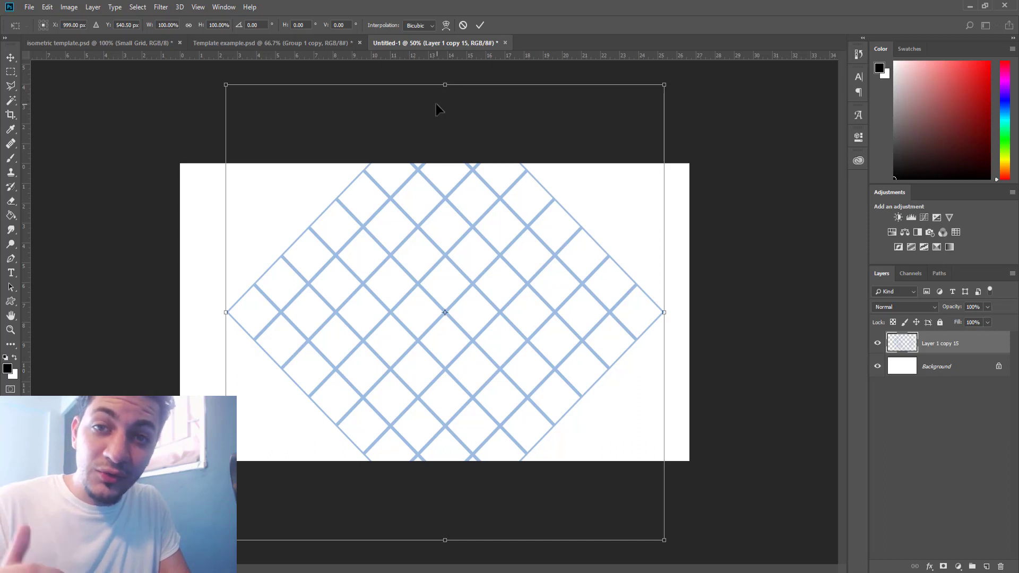
{"action": "left_click_drag", "start_coordinate": [445, 84], "coordinate": [455, 318]}
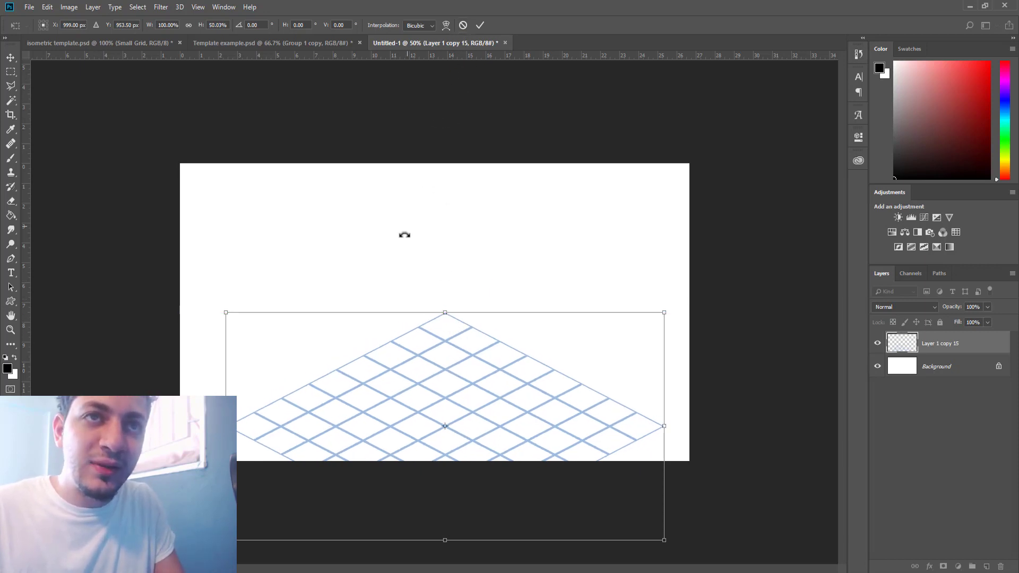
{"action": "left_click_drag", "start_coordinate": [447, 314], "coordinate": [445, 257]}
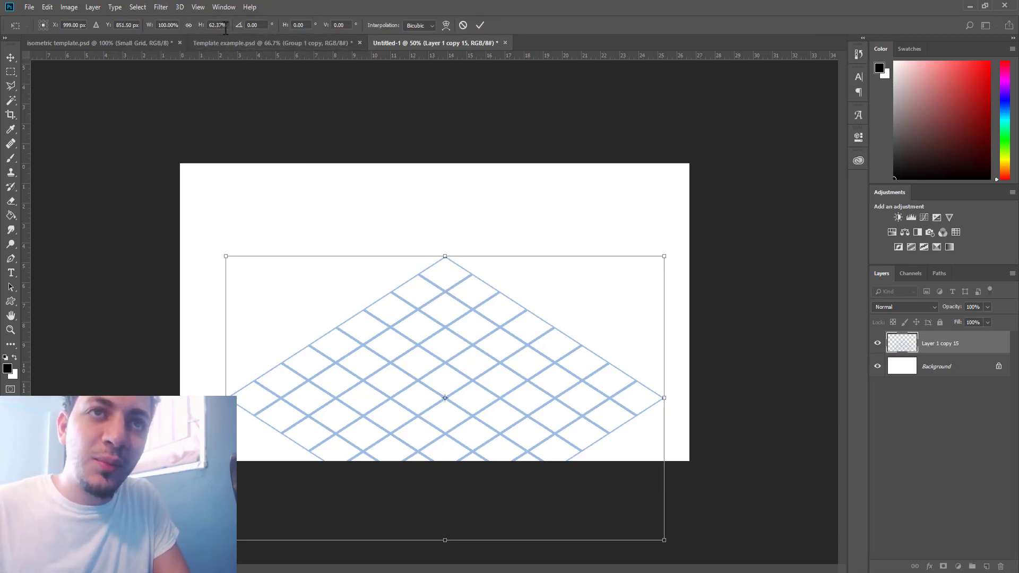
Step: Reset the grid's height scale to 100% and move the grid up, centring it horizontally on the canvas
{"action": "left_click", "coordinate": [223, 25]}
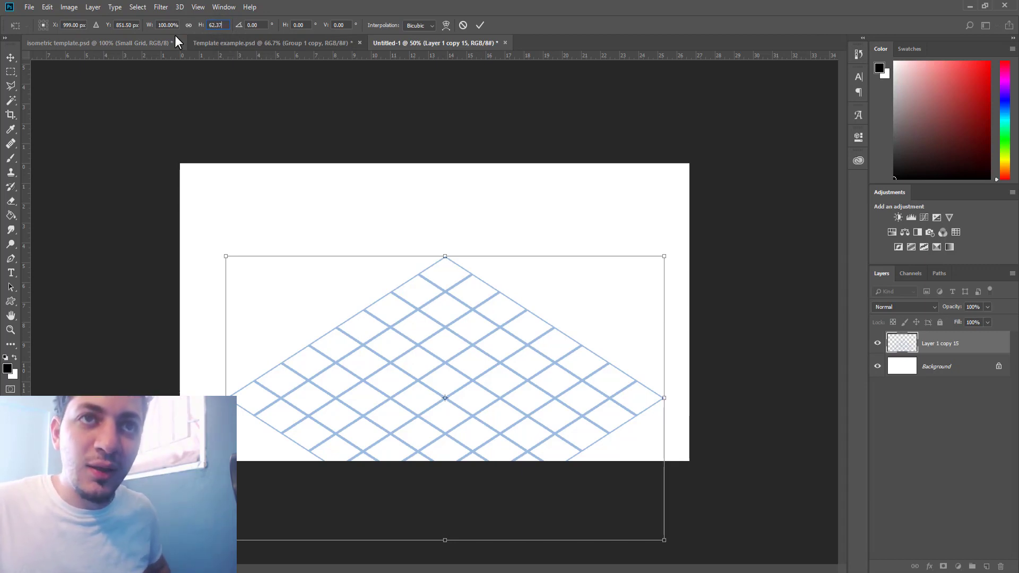
{"action": "type", "text": "100"}
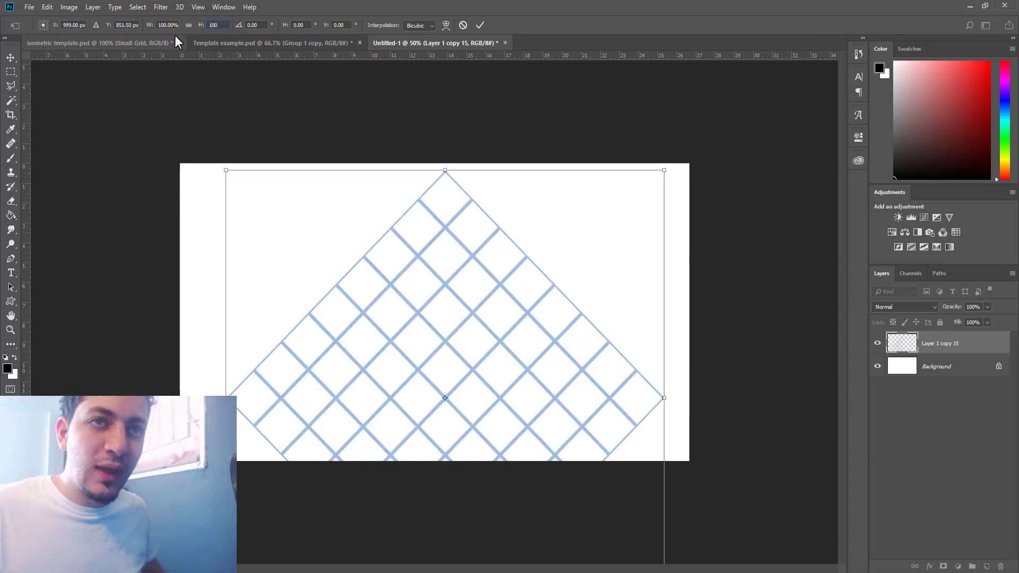
{"action": "left_click_drag", "start_coordinate": [428, 302], "coordinate": [416, 255]}
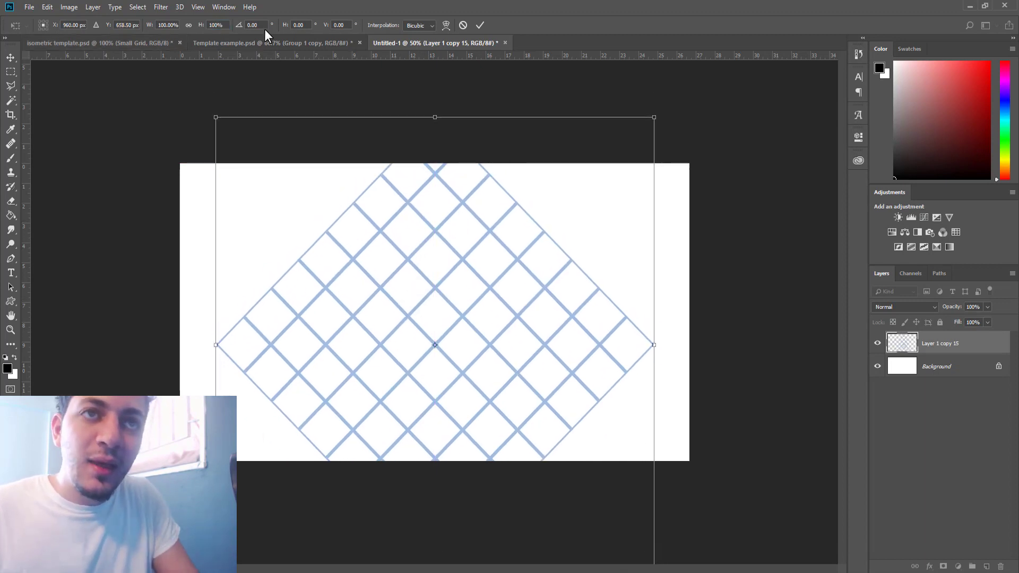
Step: Try height scales of 75%, 50%, 30% and 25% on the rotated grid, keeping its width at 100%
{"action": "left_click", "coordinate": [228, 25]}
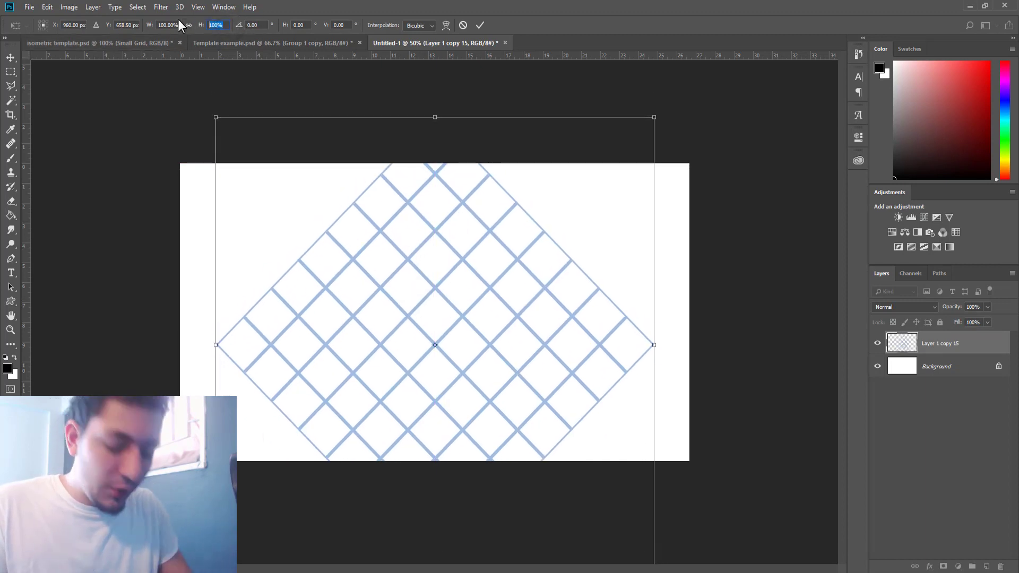
{"action": "type", "text": "75"}
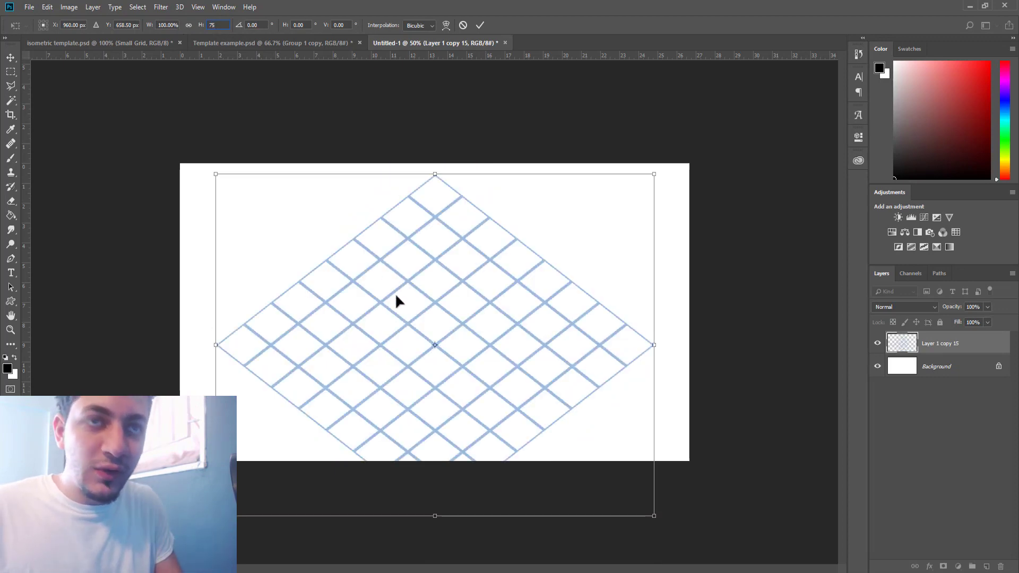
{"action": "key", "text": "BackSpace"}
{"action": "key", "text": "BackSpace"}
{"action": "type", "text": "50"}
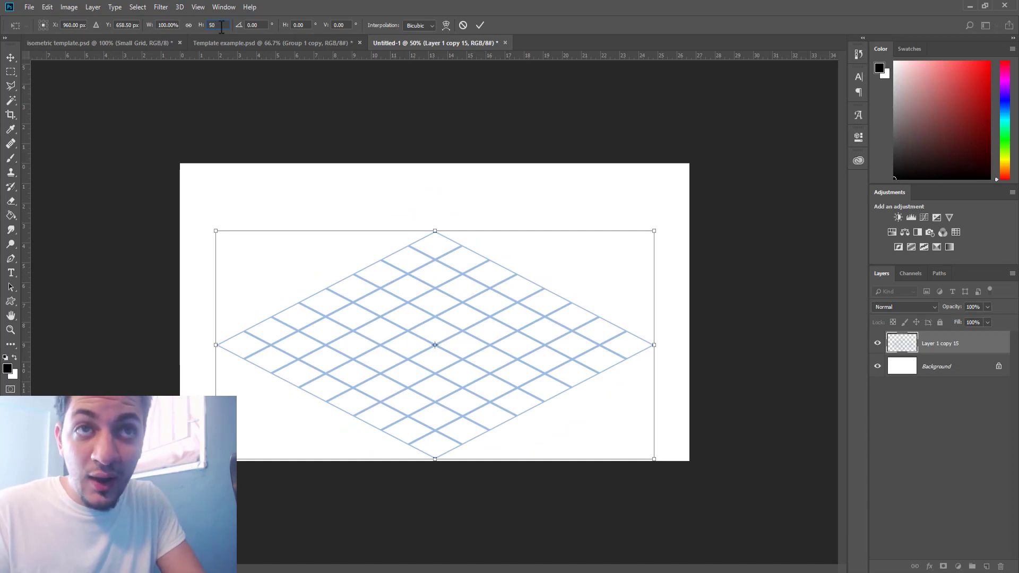
{"action": "double_click", "coordinate": [212, 25]}
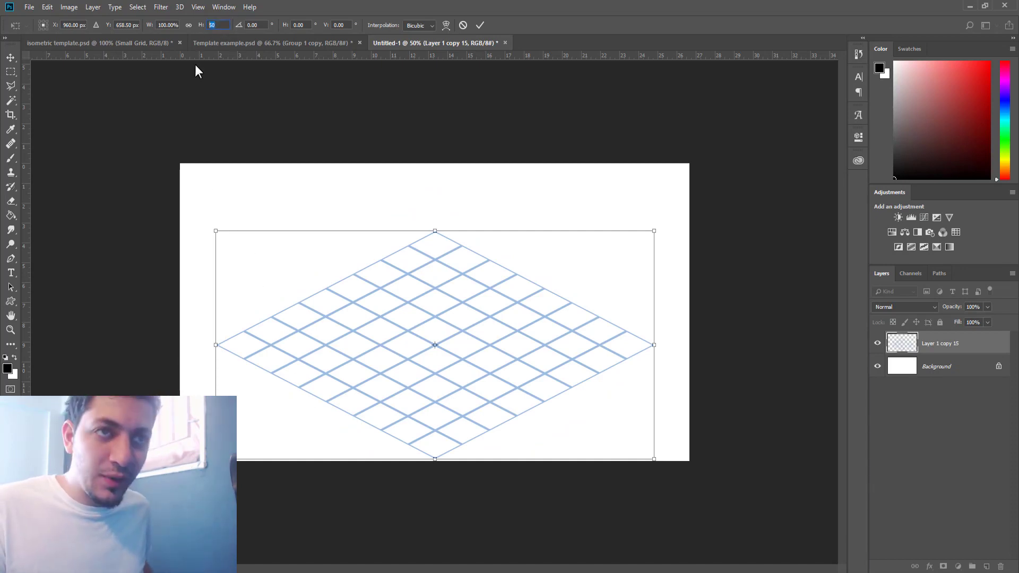
{"action": "type", "text": "30"}
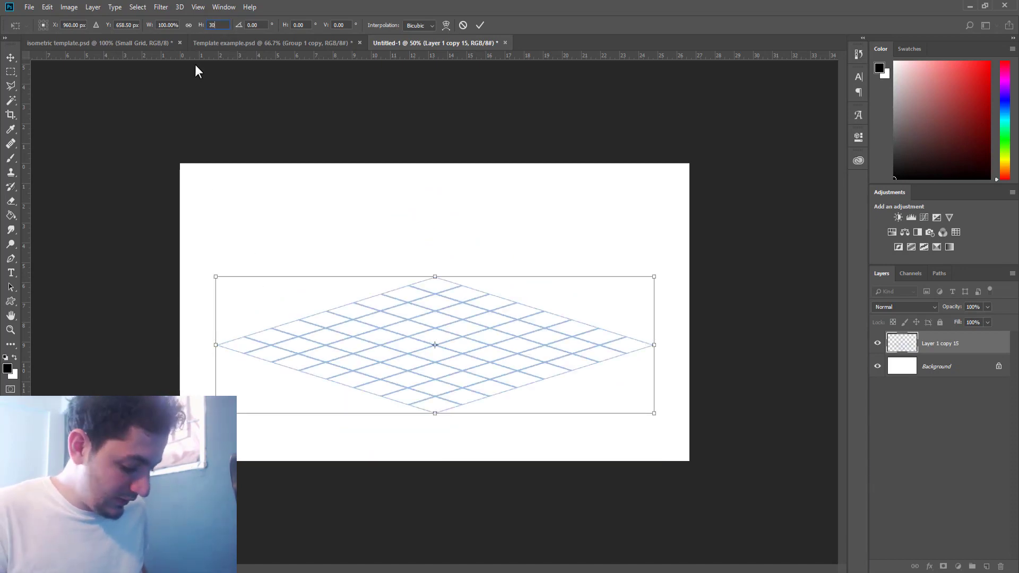
{"action": "key", "text": "BackSpace"}
{"action": "key", "text": "BackSpace"}
{"action": "type", "text": "25"}
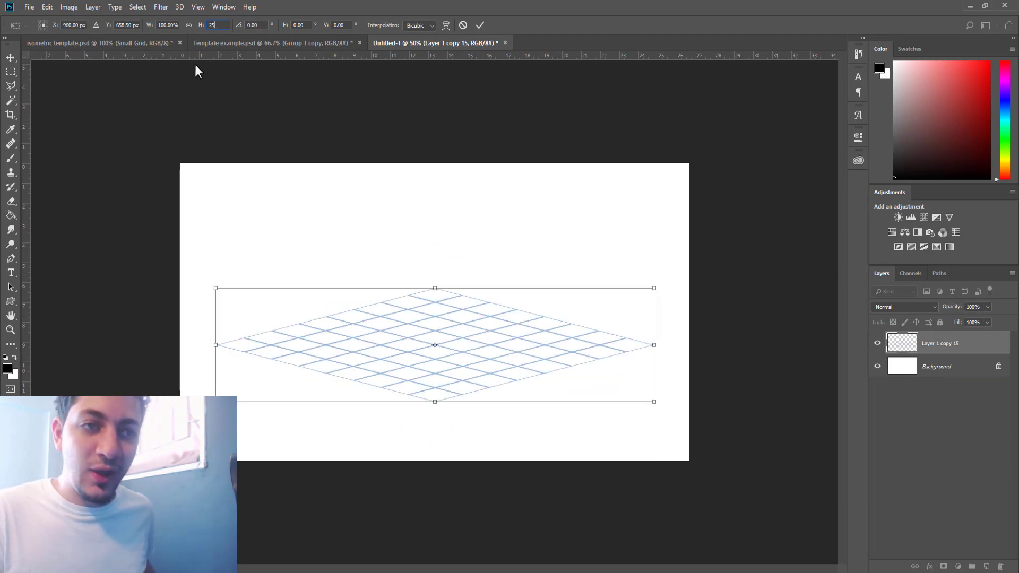
Step: Set the grid's height scale to 50%, apply the transform, and move the grid up to centre it on the canvas
{"action": "key", "text": "BackSpace"}
{"action": "key", "text": "BackSpace"}
{"action": "type", "text": "50"}
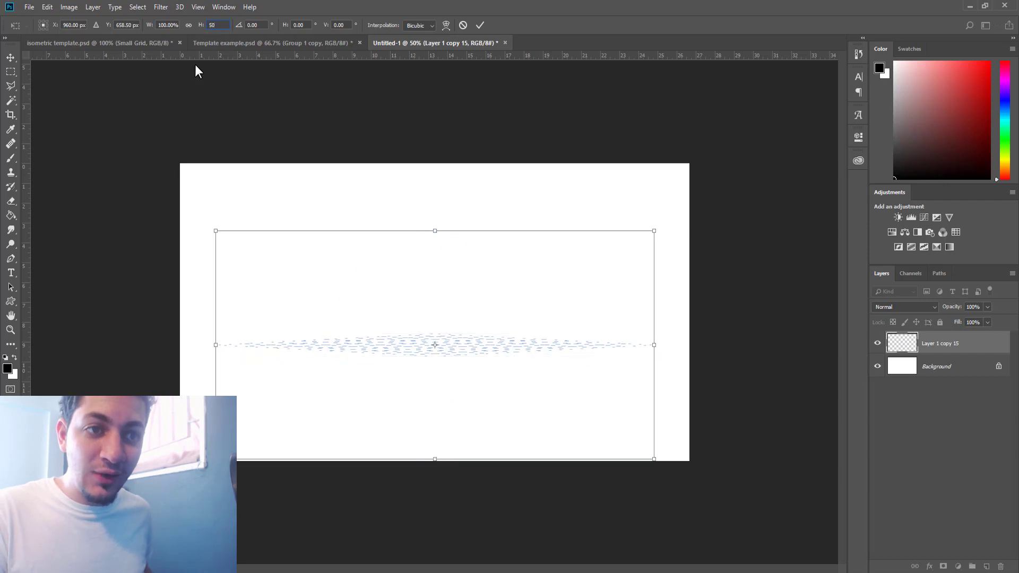
{"action": "left_click", "coordinate": [482, 31]}
{"action": "left_click_drag", "start_coordinate": [432, 346], "coordinate": [437, 313]}
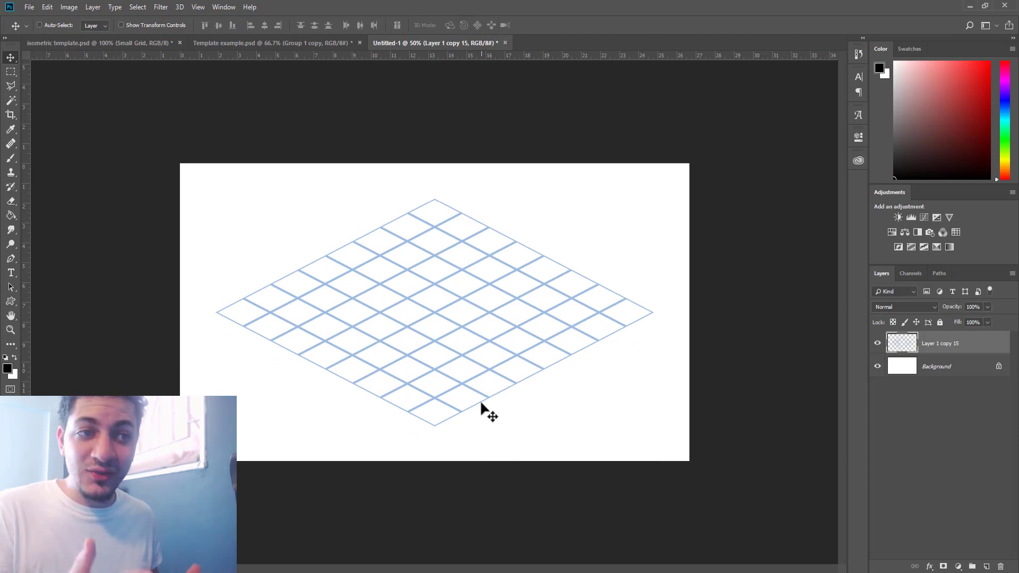
{"action": "left_click", "coordinate": [482, 404]}
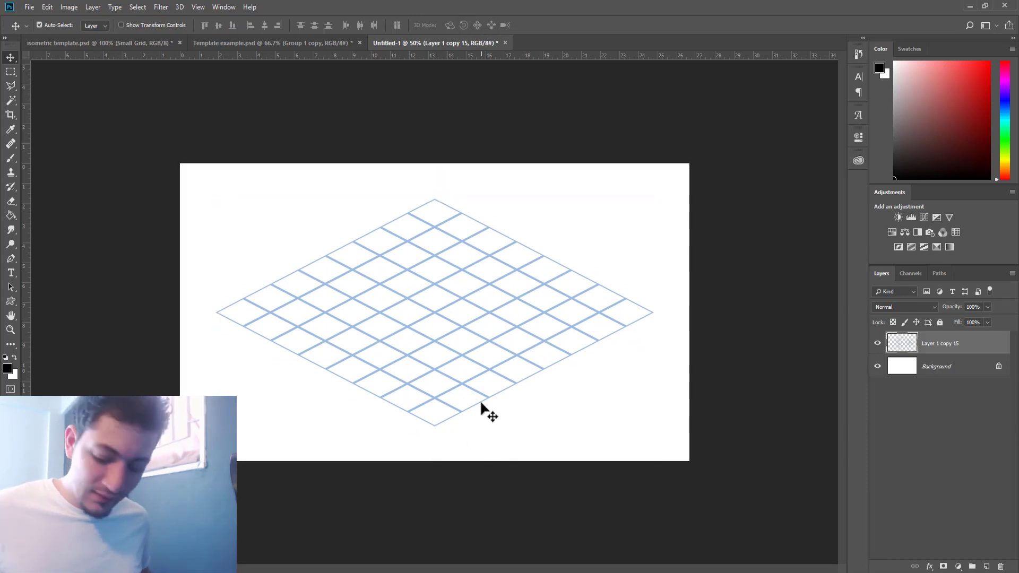
{"action": "left_click", "coordinate": [482, 404]}
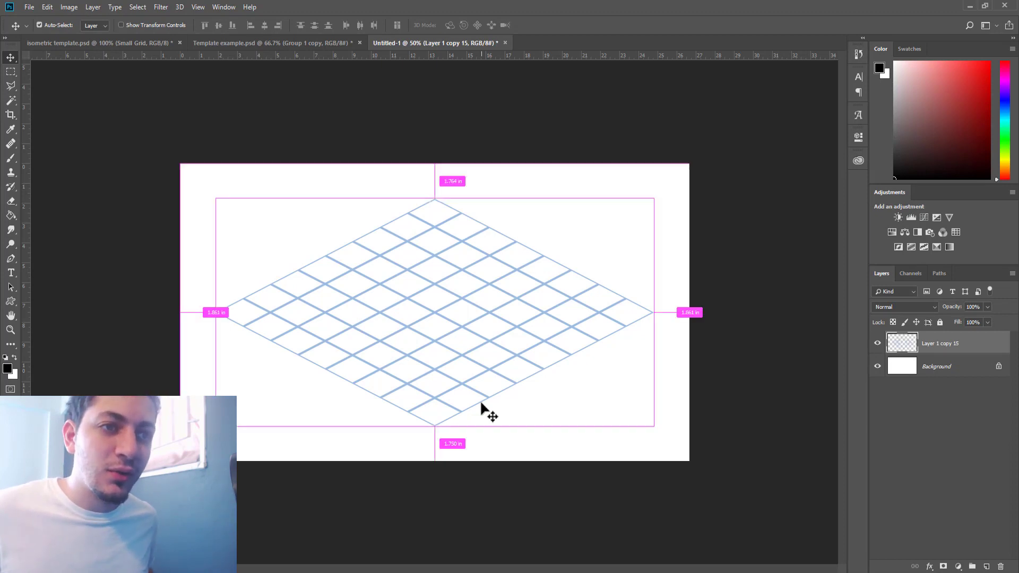
Step: Add a new layer above the isometric grid and switch to the Brush tool
{"action": "key", "text": "ctrl+plus"}
{"action": "key", "text": "ctrl+plus"}
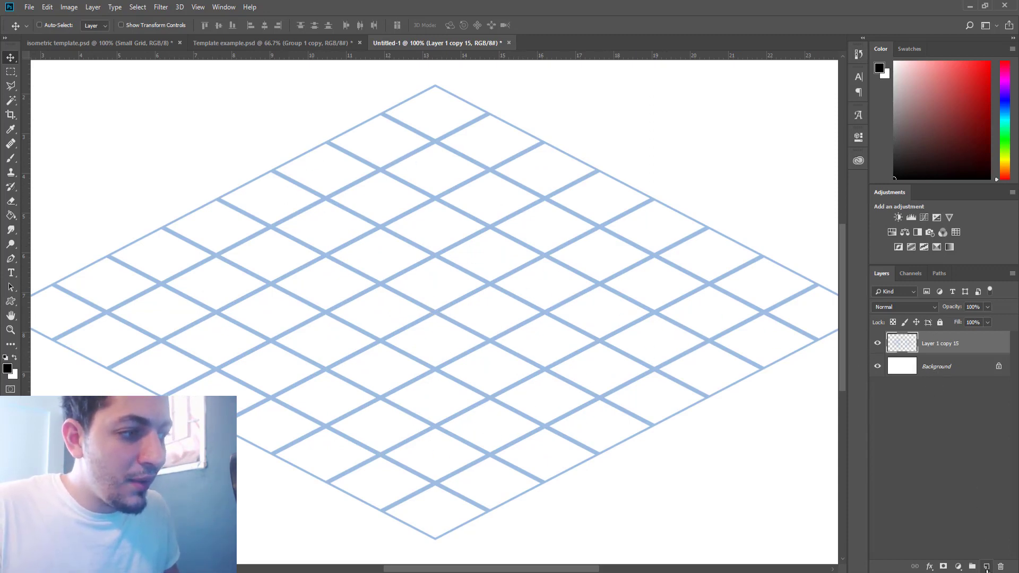
{"action": "left_click", "coordinate": [987, 566]}
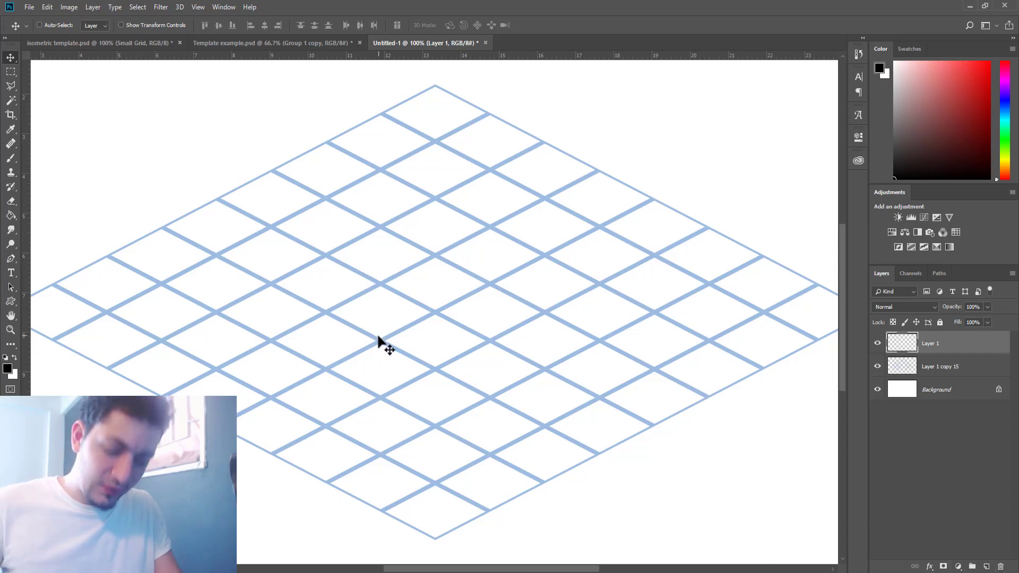
{"action": "key", "text": "b"}
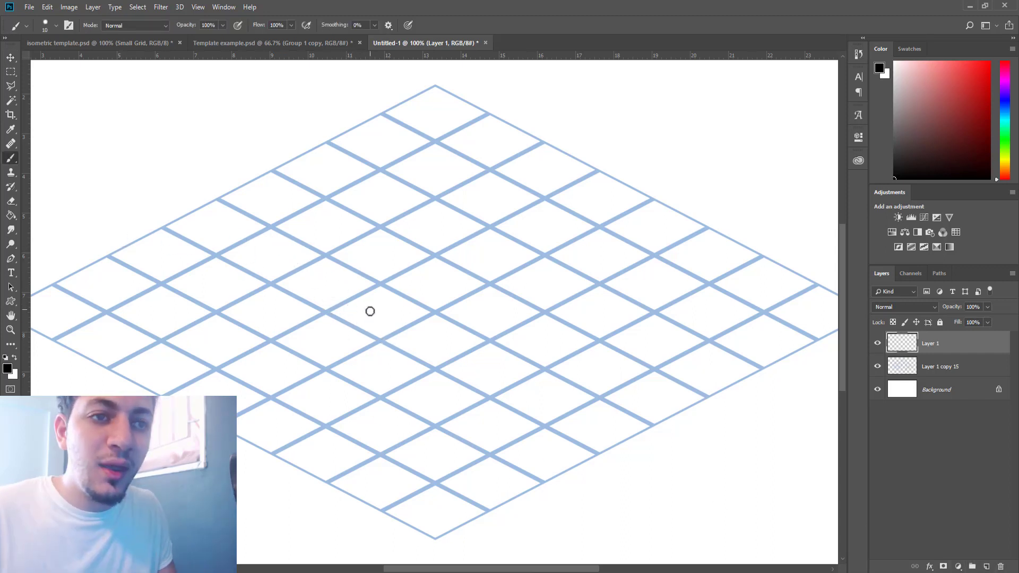
Step: Try brushing a freehand black rhombus around one cell near the grid's centre, and undo the strokes
{"action": "mouse_move", "coordinate": [378, 289]}
{"action": "left_mouse_down"}
{"action": "mouse_move", "coordinate": [346, 310]}
{"action": "mouse_move", "coordinate": [394, 332]}
{"action": "mouse_move", "coordinate": [420, 309]}
{"action": "mouse_move", "coordinate": [375, 291]}
{"action": "left_mouse_up"}
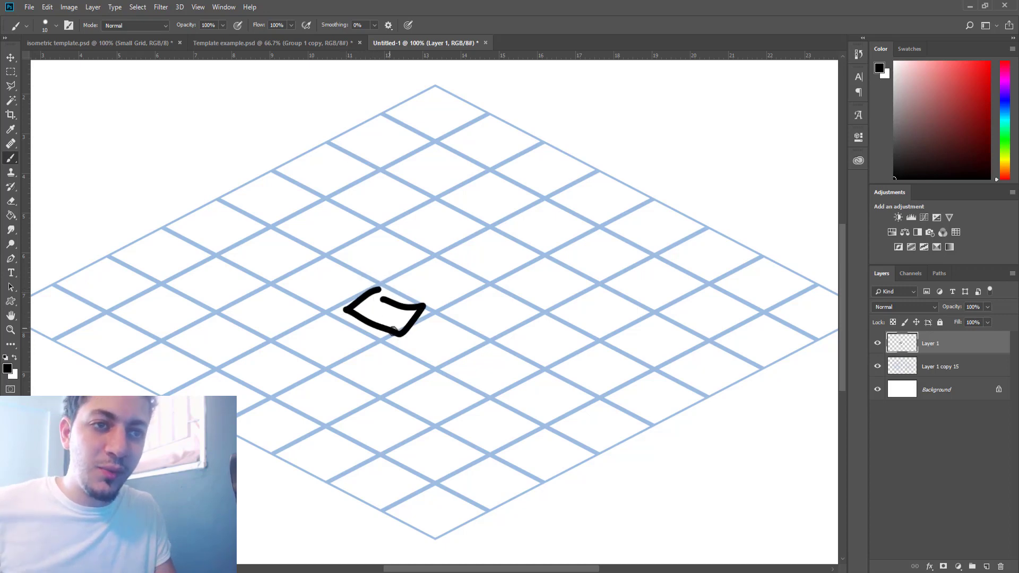
{"action": "key", "text": "ctrl+z"}
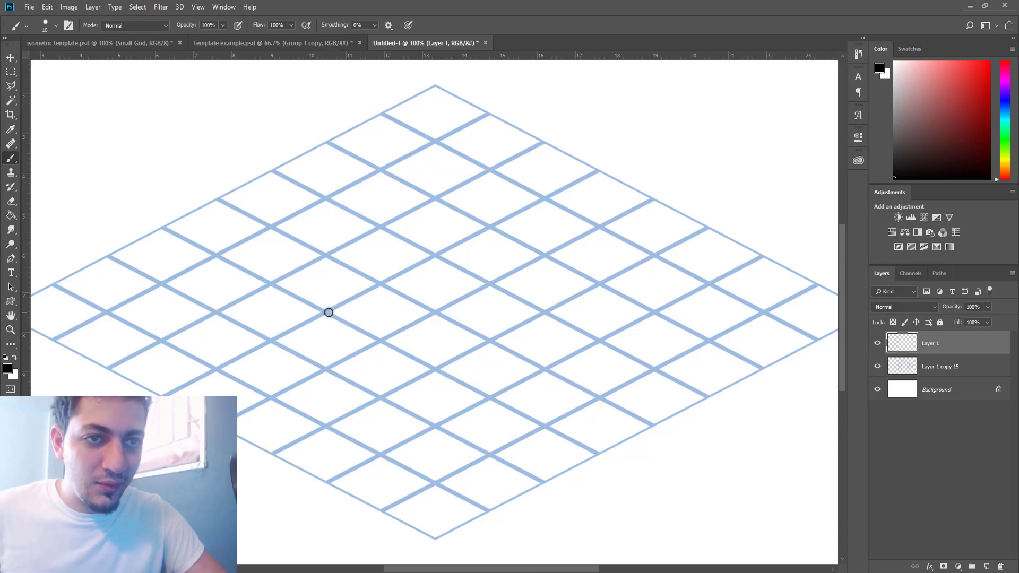
{"action": "mouse_move", "coordinate": [329, 312]}
{"action": "left_mouse_down"}
{"action": "mouse_move", "coordinate": [378, 340]}
{"action": "mouse_move", "coordinate": [430, 314]}
{"action": "left_mouse_up"}
{"action": "key", "text": "ctrl+z"}
Step: Brush a freehand black cube standing on one cell near the grid's centre, redrawing the edges of its top face
{"action": "mouse_move", "coordinate": [378, 340]}
{"action": "left_mouse_down"}
{"action": "mouse_move", "coordinate": [432, 311]}
{"action": "mouse_move", "coordinate": [434, 257]}
{"action": "left_mouse_up"}
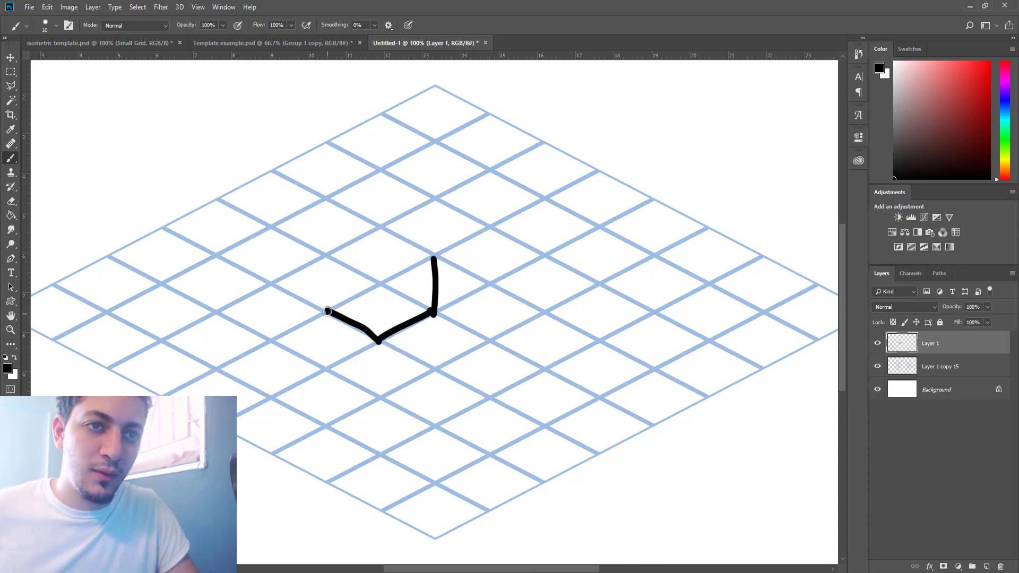
{"action": "mouse_move", "coordinate": [327, 311]}
{"action": "left_mouse_down"}
{"action": "mouse_move", "coordinate": [325, 249]}
{"action": "mouse_move", "coordinate": [378, 276]}
{"action": "mouse_move", "coordinate": [430, 248]}
{"action": "left_mouse_up"}
{"action": "mouse_move", "coordinate": [324, 247]}
{"action": "left_mouse_down"}
{"action": "mouse_move", "coordinate": [387, 221]}
{"action": "mouse_move", "coordinate": [431, 256]}
{"action": "left_mouse_up"}
{"action": "key", "text": "ctrl+z"}
{"action": "left_click_drag", "start_coordinate": [391, 221], "coordinate": [439, 263]}
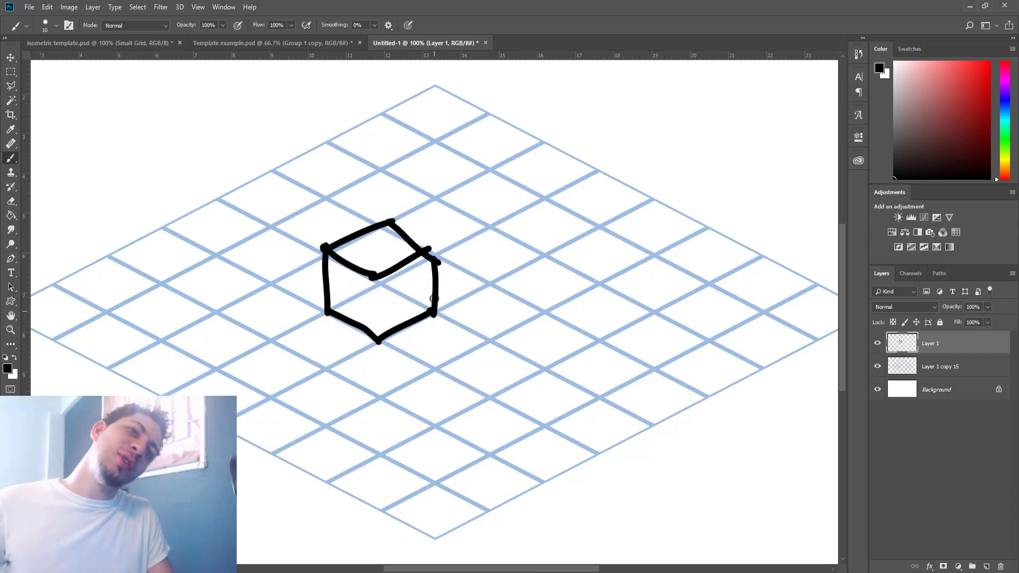
{"action": "key", "text": "ctrl+z"}
{"action": "key", "text": "ctrl+shift+z"}
{"action": "key", "text": "ctrl+z"}
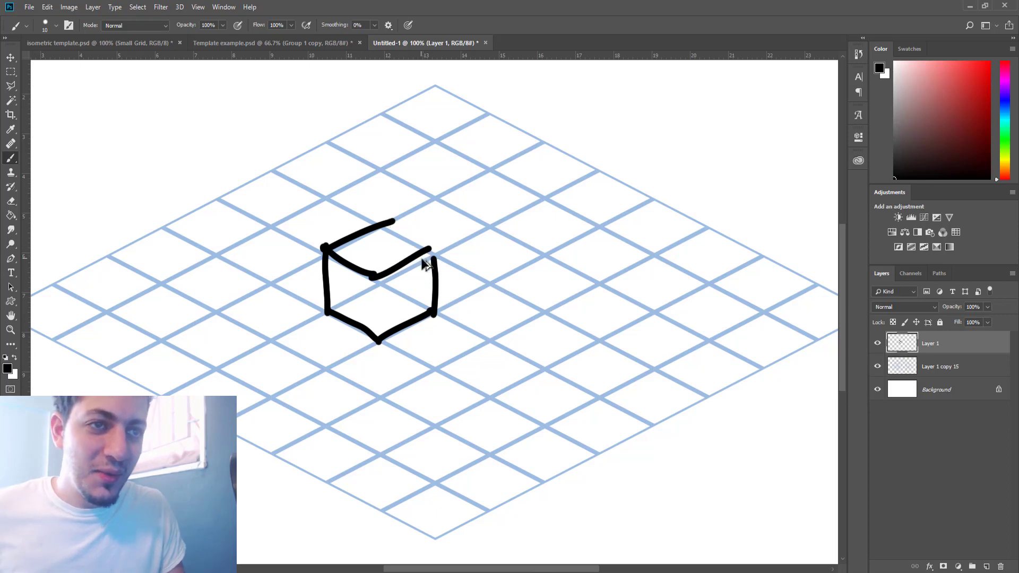
{"action": "key", "text": "ctrl+z"}
{"action": "key", "text": "ctrl+z"}
{"action": "left_click_drag", "start_coordinate": [378, 279], "coordinate": [435, 259]}
{"action": "mouse_move", "coordinate": [325, 247]}
{"action": "left_mouse_down"}
{"action": "mouse_move", "coordinate": [375, 227]}
{"action": "mouse_move", "coordinate": [435, 247]}
{"action": "mouse_move", "coordinate": [441, 261]}
{"action": "left_mouse_up"}
{"action": "left_click_drag", "start_coordinate": [383, 281], "coordinate": [379, 341]}
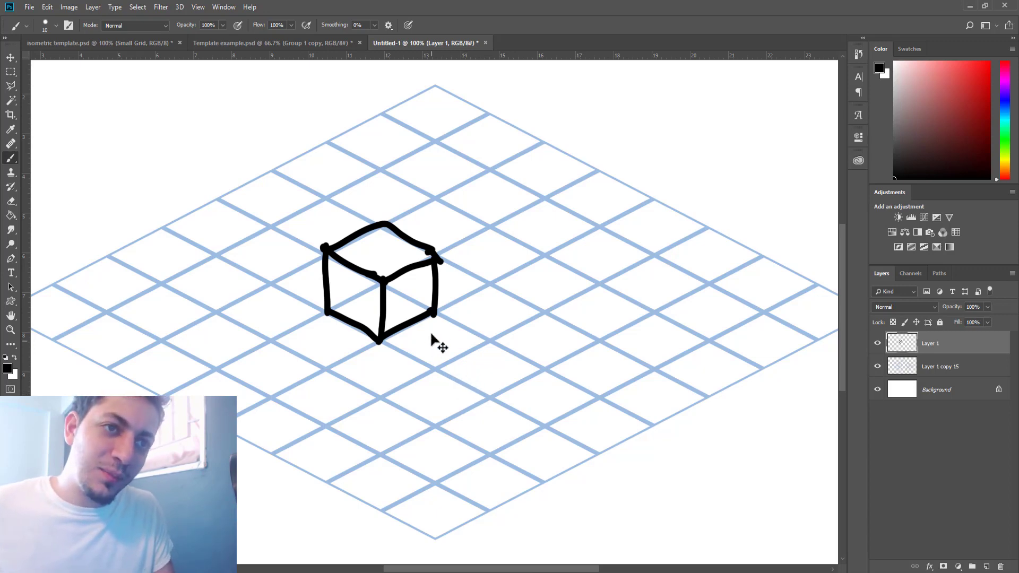
Step: Undo all the freehand cube strokes on the new layer
{"action": "key", "text": "ctrl+z"}
{"action": "key", "text": "ctrl+z"}
{"action": "key", "text": "ctrl+z"}
{"action": "key", "text": "ctrl+z"}
{"action": "key", "text": "ctrl+z"}
{"action": "key", "text": "ctrl+z"}
{"action": "key", "text": "ctrl+z"}
{"action": "key", "text": "ctrl+z"}
{"action": "key", "text": "ctrl+z"}
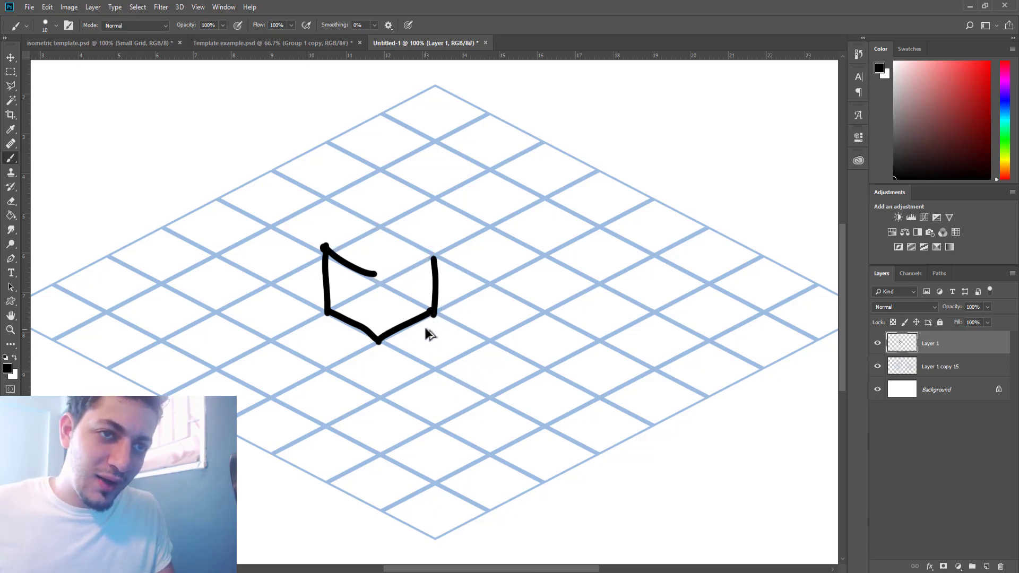
{"action": "key", "text": "ctrl+z"}
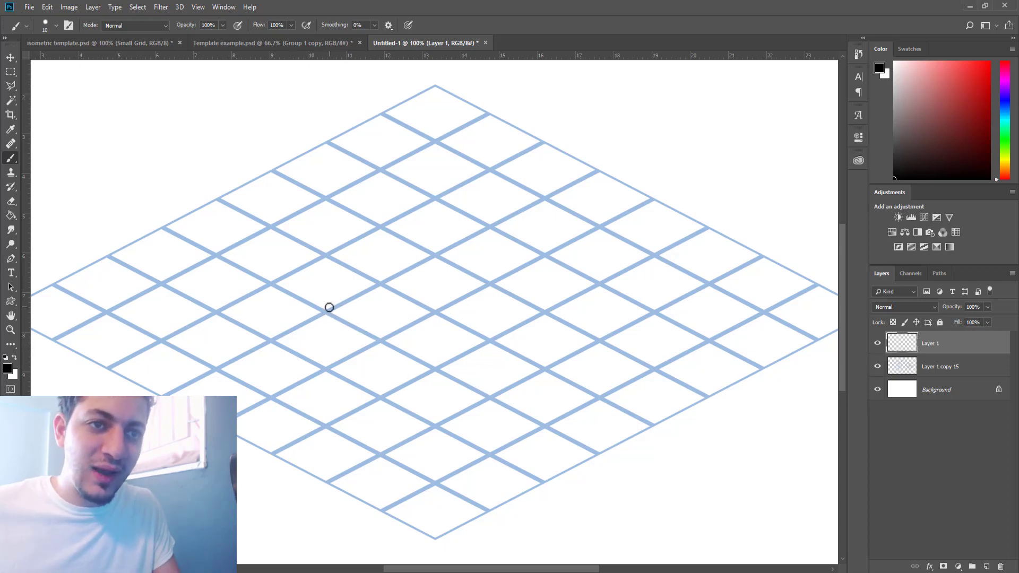
Step: Brush the cube's left face with straight black lines between grid intersections, two cells wide with vertical side edges
{"action": "left_click_drag", "start_coordinate": [327, 314], "coordinate": [330, 202]}
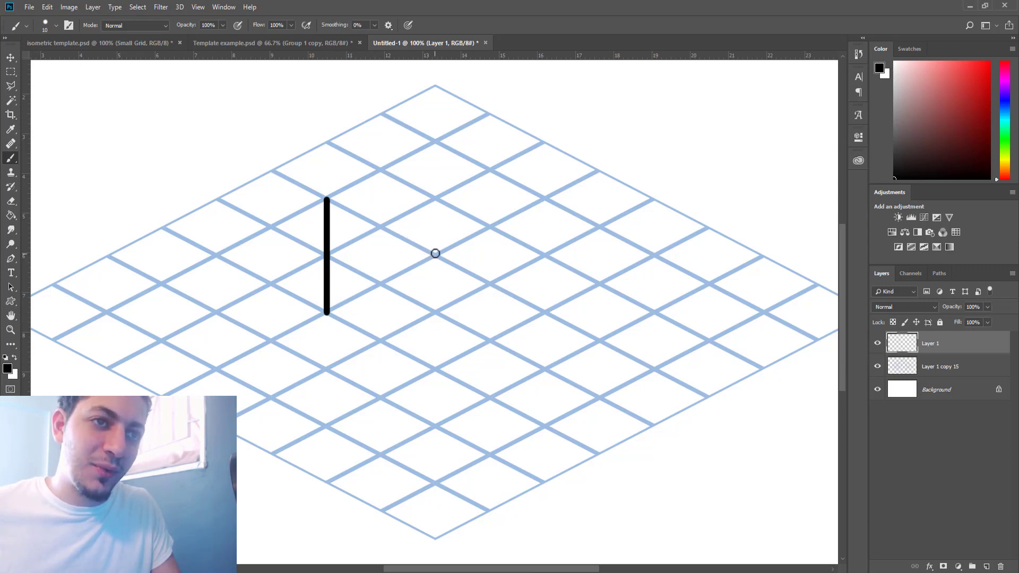
{"action": "left_click", "coordinate": [435, 253], "text": "shift"}
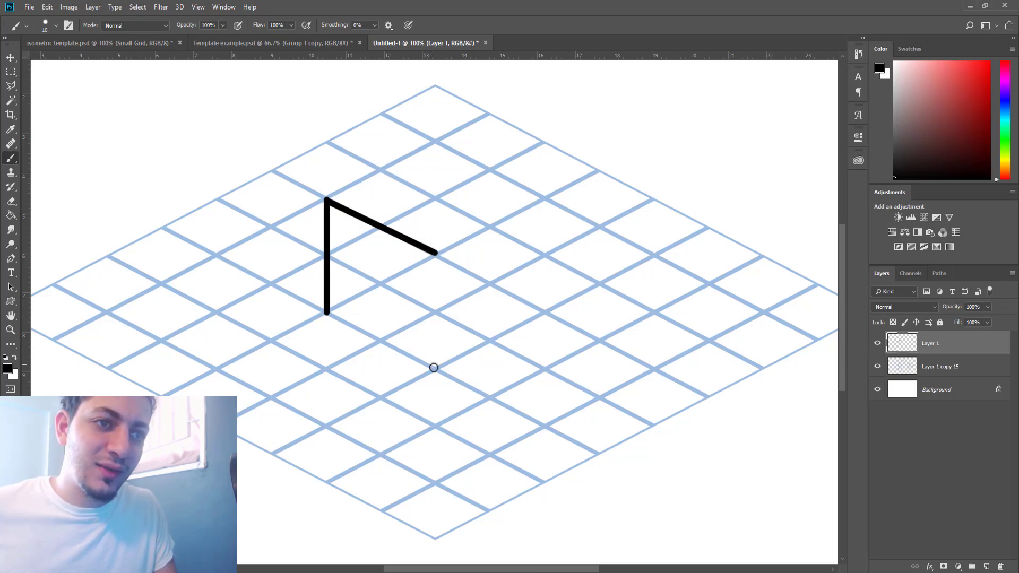
{"action": "left_click", "coordinate": [433, 374], "text": "shift"}
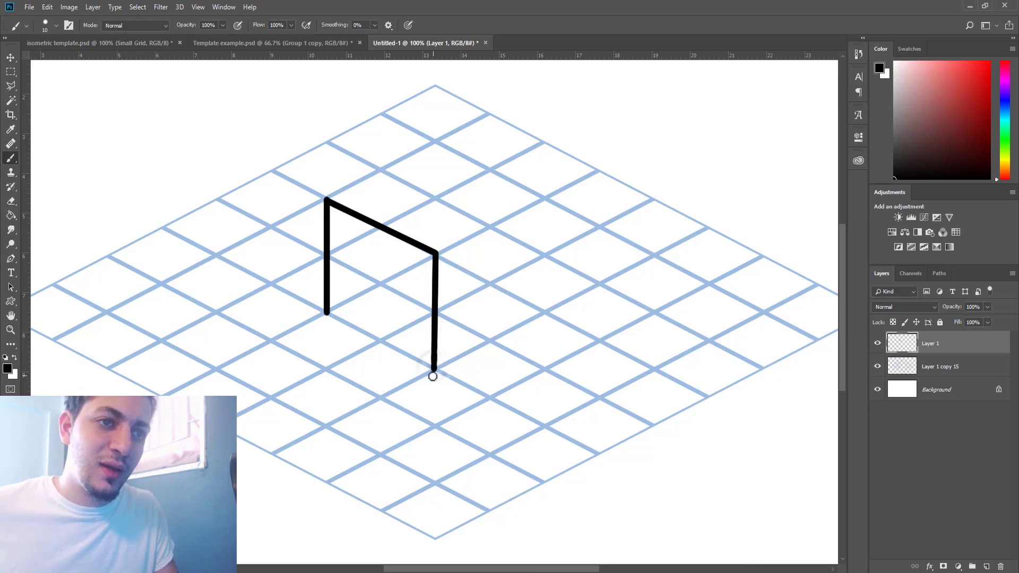
{"action": "left_click", "coordinate": [327, 313], "text": "shift"}
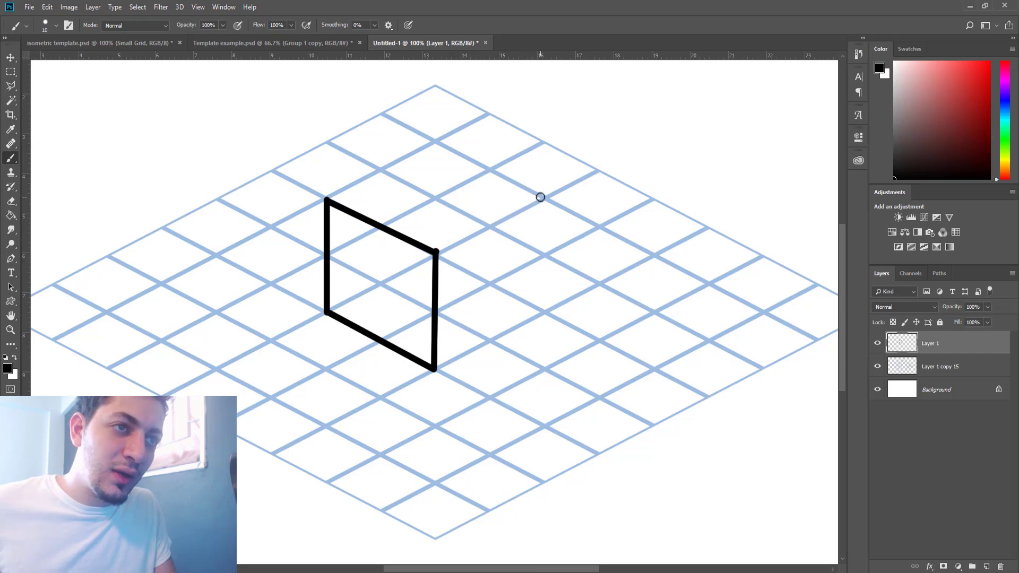
Step: Complete the cube by brushing straight outlines for its two-by-two-cell top face and its right face
{"action": "left_click", "coordinate": [541, 198], "text": "shift"}
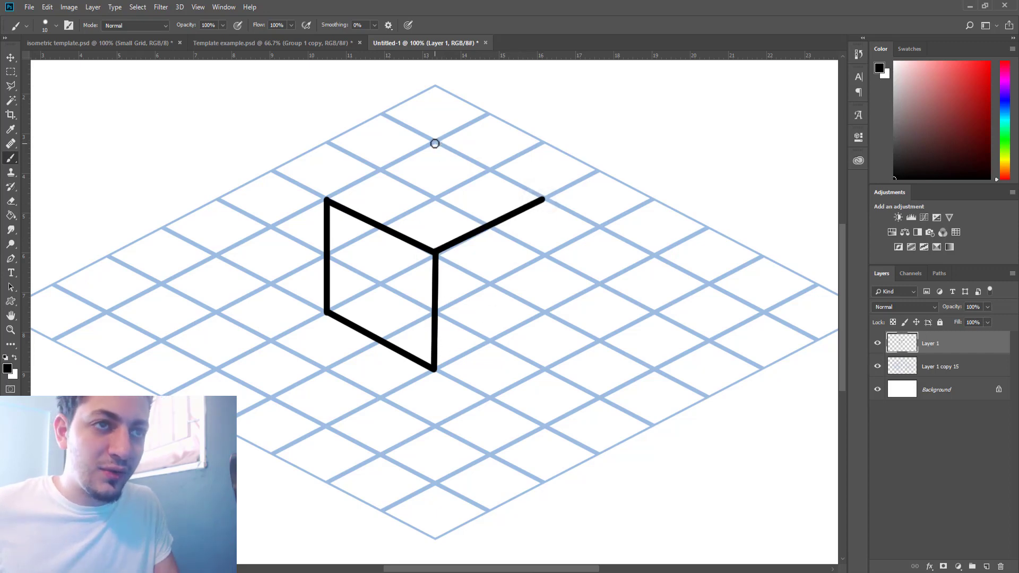
{"action": "left_click", "coordinate": [435, 142], "text": "shift"}
{"action": "left_click", "coordinate": [324, 202], "text": "shift"}
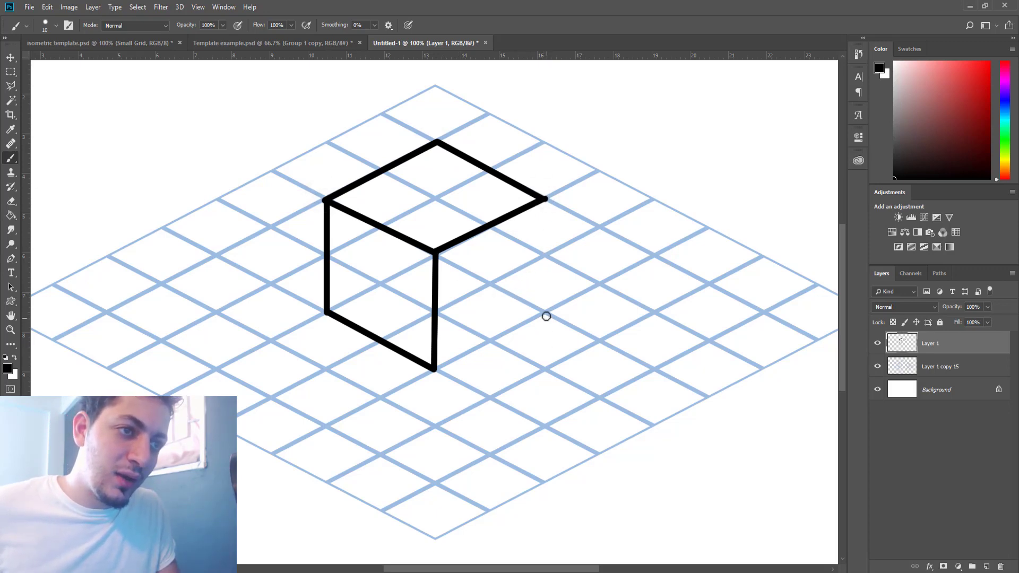
{"action": "left_click", "coordinate": [544, 313], "text": "shift"}
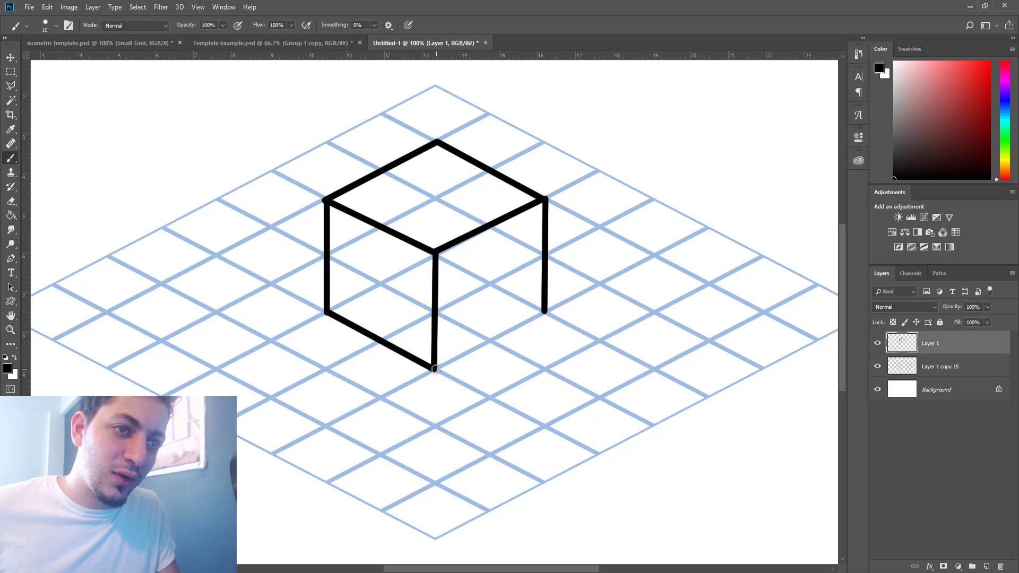
{"action": "left_click", "coordinate": [435, 369], "text": "shift"}
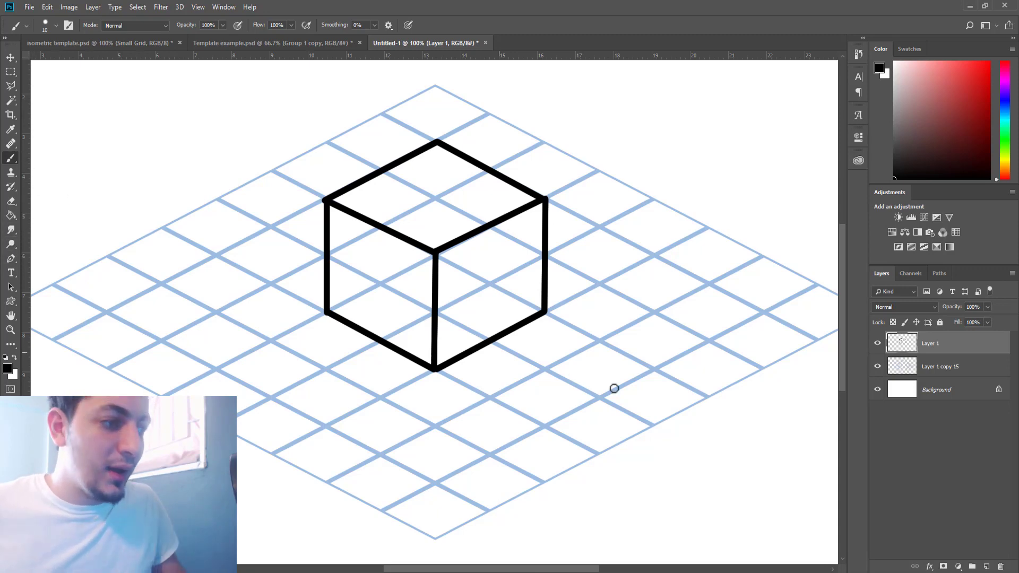
Step: Add another layer above the cube outline and choose a medium green as the foreground colour
{"action": "left_click", "coordinate": [986, 567]}
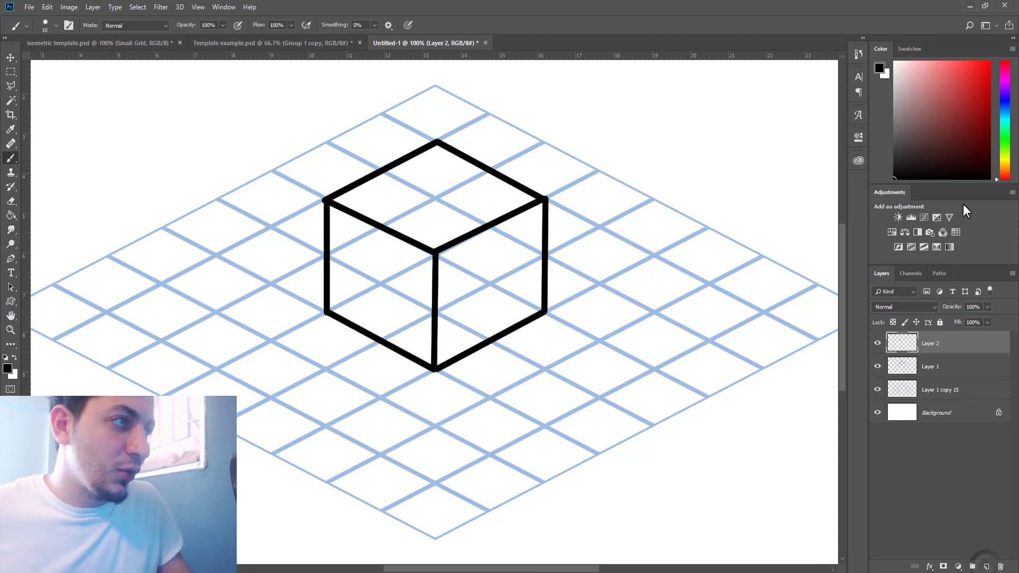
{"action": "left_click", "coordinate": [998, 138]}
{"action": "left_click", "coordinate": [951, 82]}
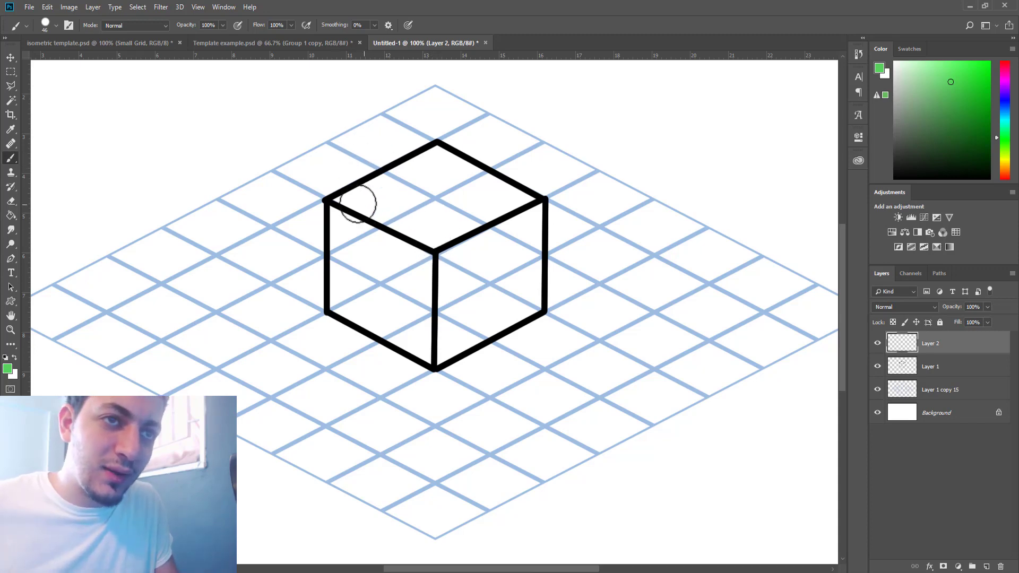
Step: Try painting the cube's top face green with a larger brush, and undo the paint
{"action": "mouse_move", "coordinate": [438, 161]}
{"action": "left_mouse_down"}
{"action": "mouse_move", "coordinate": [352, 195]}
{"action": "mouse_move", "coordinate": [447, 225]}
{"action": "mouse_move", "coordinate": [462, 210]}
{"action": "mouse_move", "coordinate": [425, 225]}
{"action": "mouse_move", "coordinate": [361, 204]}
{"action": "mouse_move", "coordinate": [449, 159]}
{"action": "mouse_move", "coordinate": [424, 177]}
{"action": "mouse_move", "coordinate": [440, 153]}
{"action": "mouse_move", "coordinate": [524, 206]}
{"action": "left_mouse_up"}
{"action": "key", "text": "ctrl+z"}
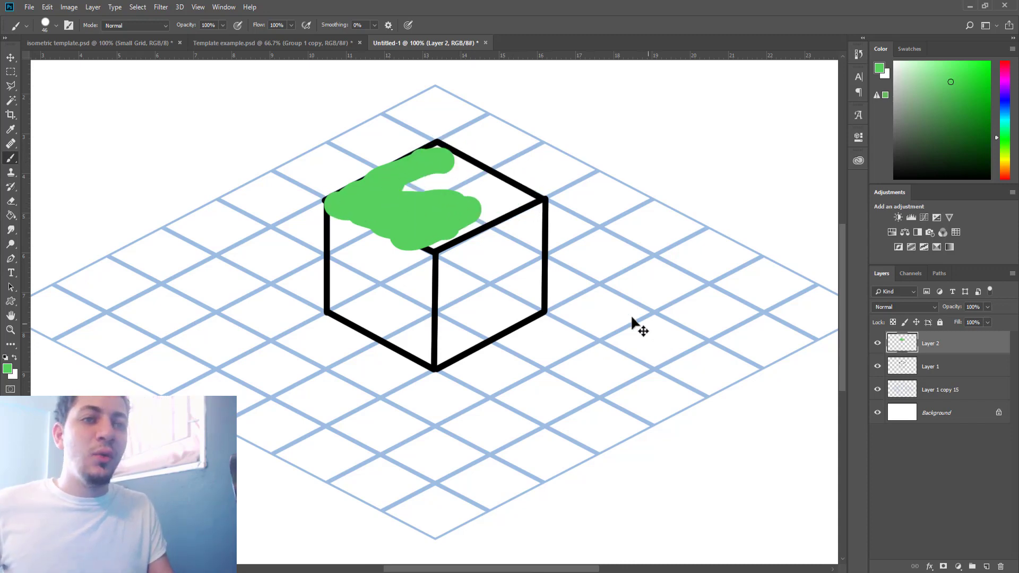
{"action": "key", "text": "ctrl+z"}
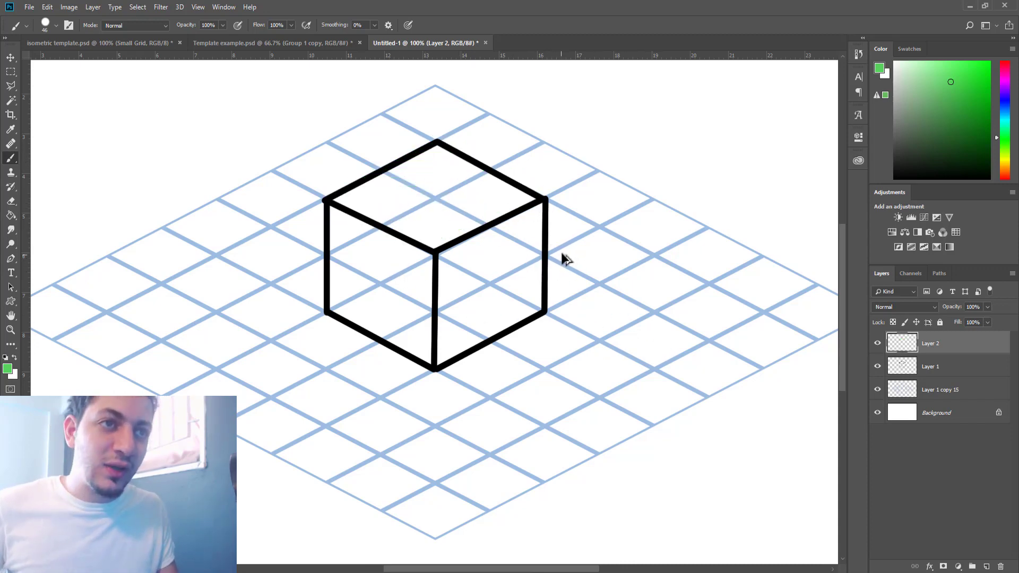
Step: Select the cube outline layer, Layer 1, and toggle its visibility off and on to compare with the bare grid
{"action": "left_click", "coordinate": [901, 375]}
{"action": "left_click", "coordinate": [877, 367]}
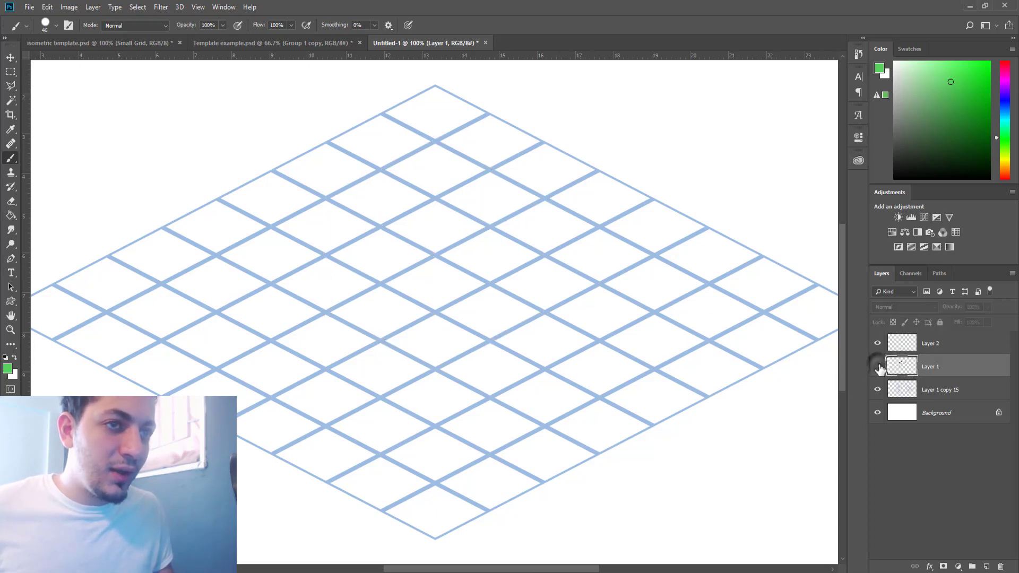
{"action": "left_click", "coordinate": [878, 367]}
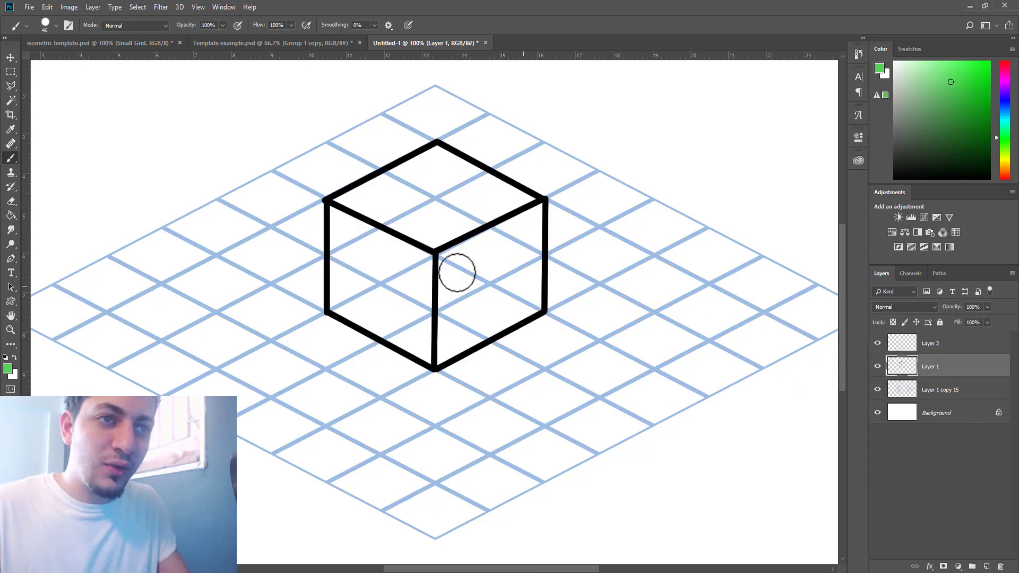
Step: Select the insides of the cube's top, left and right faces together on Layer 1 with the Magic Wand
{"action": "left_click", "coordinate": [11, 100]}
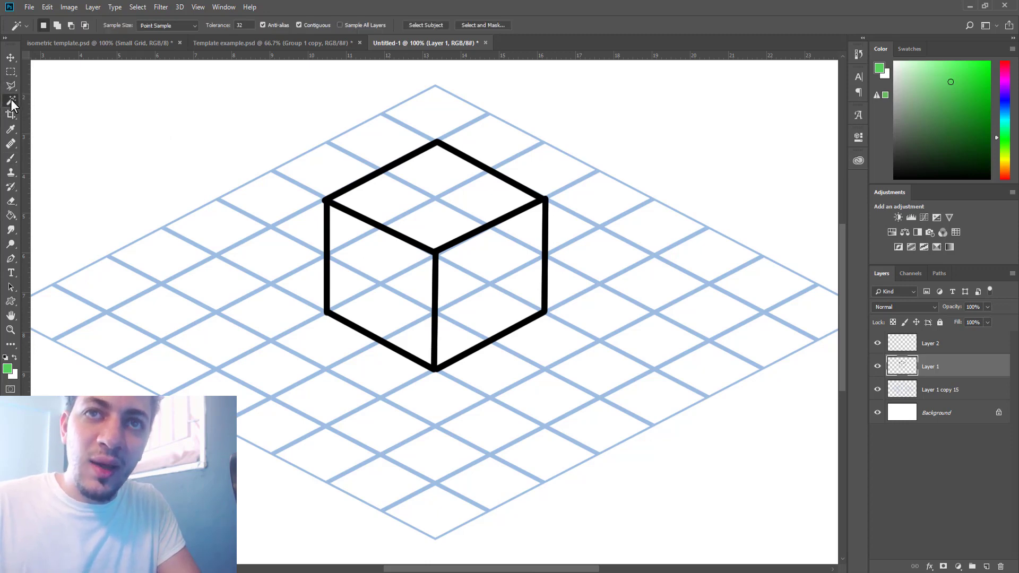
{"action": "left_click", "coordinate": [407, 204]}
{"action": "left_click", "coordinate": [398, 290], "text": "shift"}
{"action": "left_click", "coordinate": [472, 278], "text": "shift"}
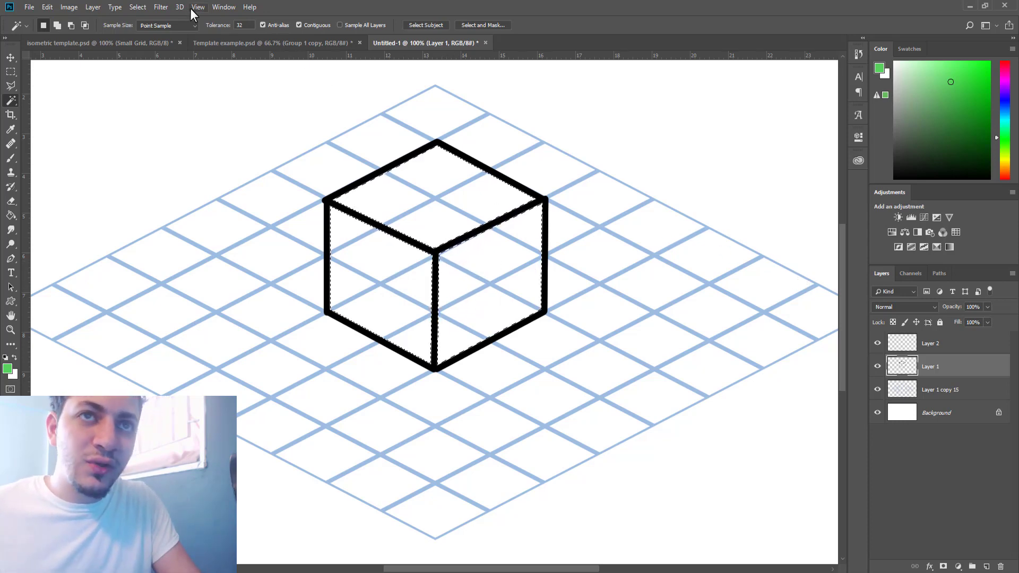
Step: Expand the selection of the three cube faces by 3 pixels
{"action": "left_click", "coordinate": [139, 7]}
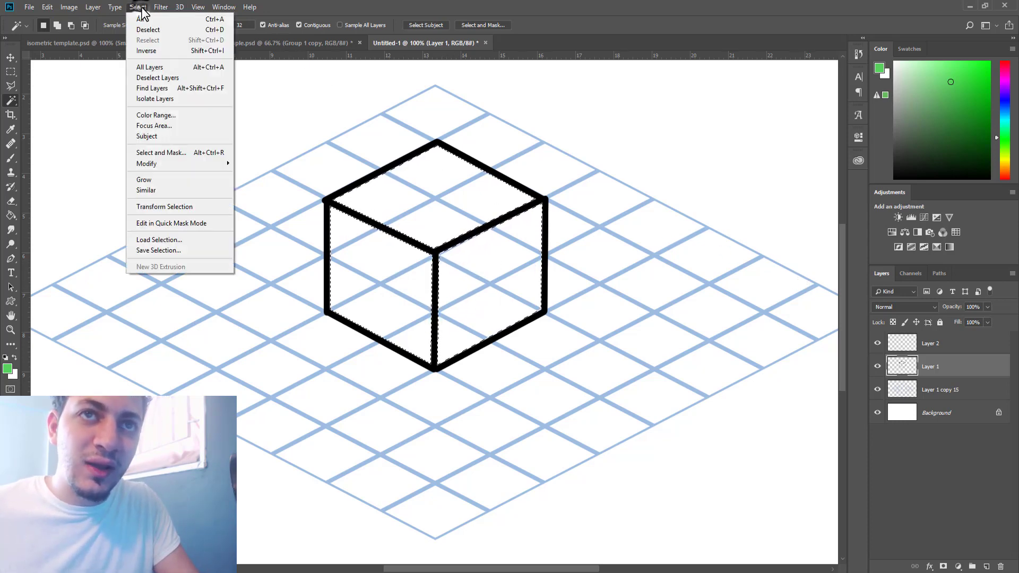
{"action": "mouse_move", "coordinate": [162, 163]}
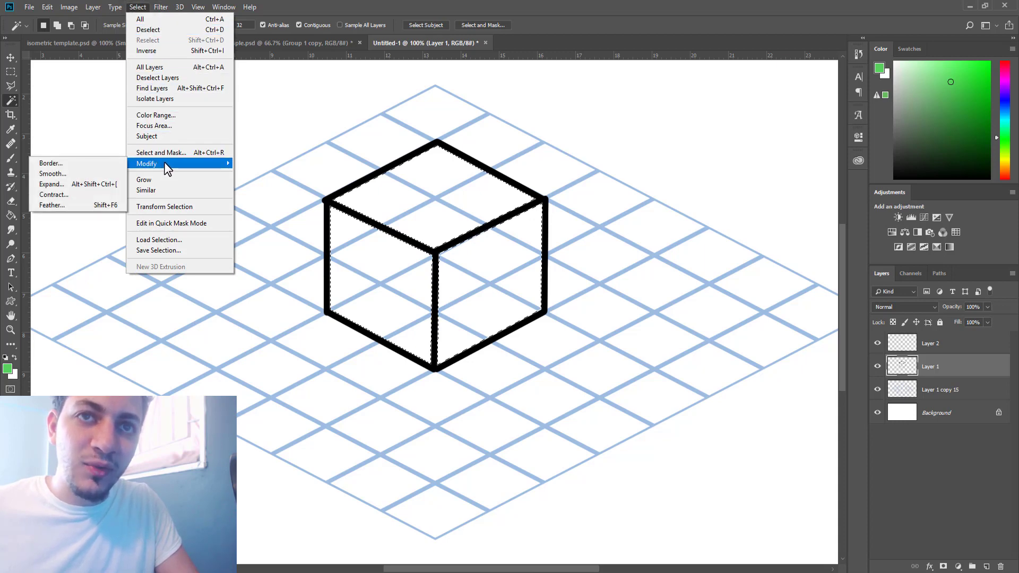
{"action": "left_click", "coordinate": [96, 184]}
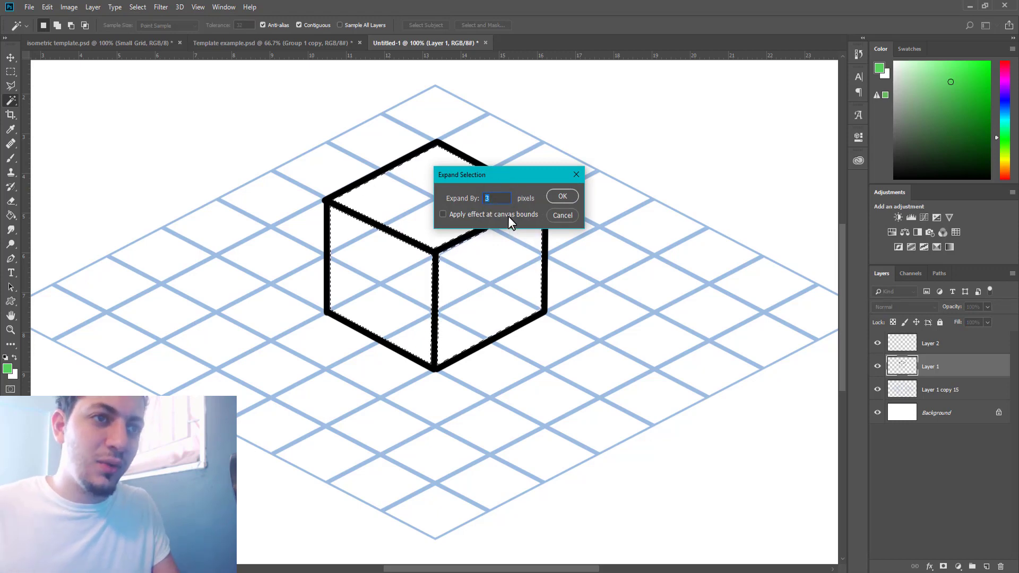
{"action": "left_click", "coordinate": [562, 196]}
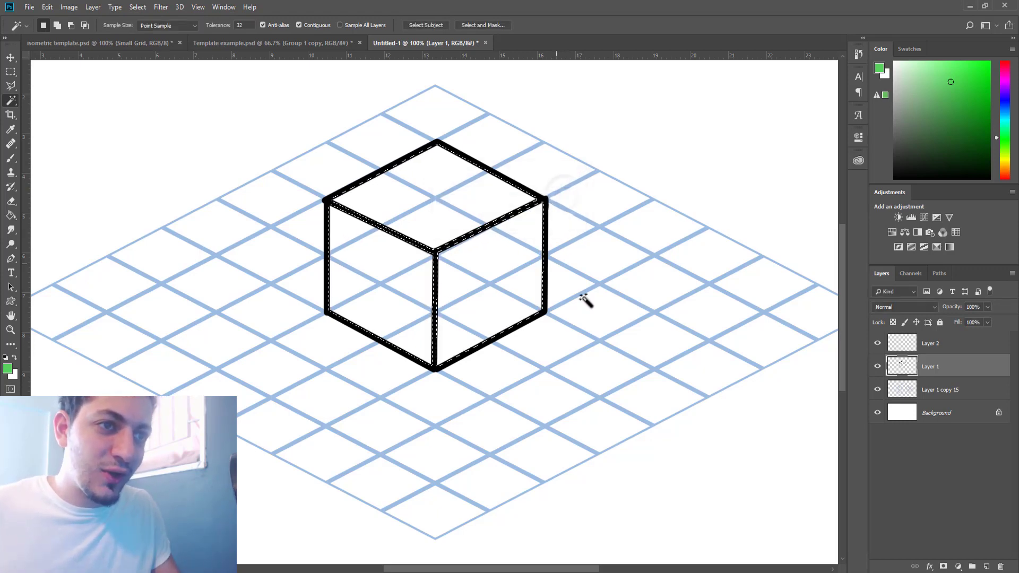
Step: On Layer 2, brush green over the selected top face of the cube
{"action": "left_click", "coordinate": [902, 346]}
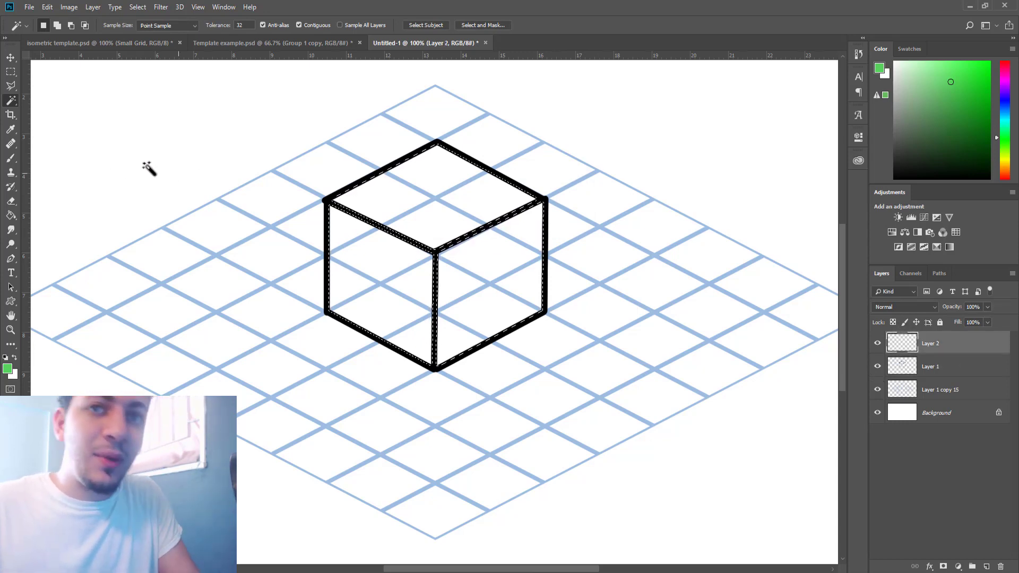
{"action": "key", "text": "b"}
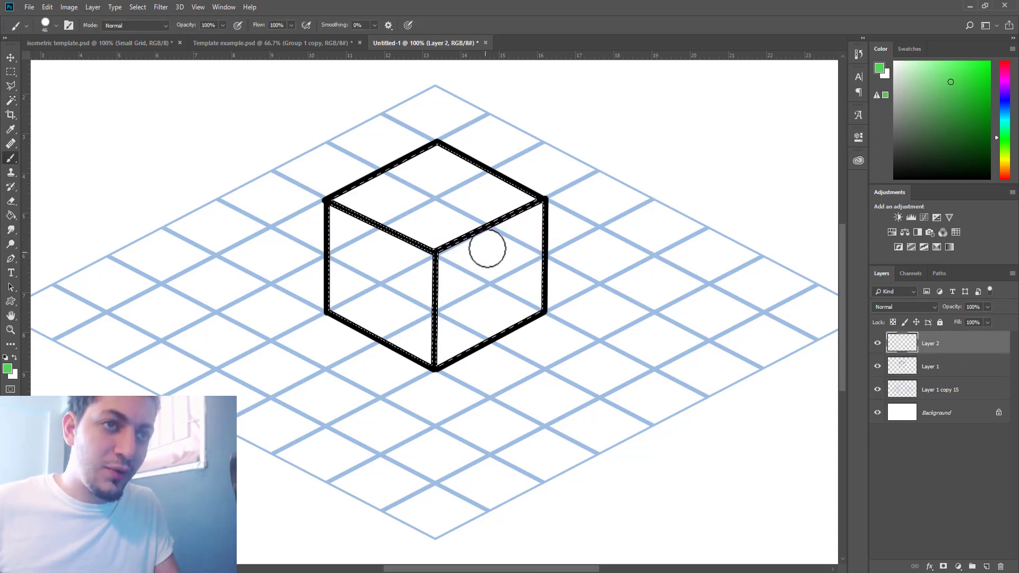
{"action": "mouse_move", "coordinate": [505, 196]}
{"action": "left_mouse_down"}
{"action": "mouse_move", "coordinate": [346, 274]}
{"action": "mouse_move", "coordinate": [455, 220]}
{"action": "mouse_move", "coordinate": [530, 206]}
{"action": "mouse_move", "coordinate": [318, 216]}
{"action": "mouse_move", "coordinate": [340, 228]}
{"action": "mouse_move", "coordinate": [498, 167]}
{"action": "mouse_move", "coordinate": [463, 272]}
{"action": "mouse_move", "coordinate": [508, 255]}
{"action": "mouse_move", "coordinate": [456, 260]}
{"action": "mouse_move", "coordinate": [542, 229]}
{"action": "mouse_move", "coordinate": [453, 286]}
{"action": "mouse_move", "coordinate": [501, 238]}
{"action": "mouse_move", "coordinate": [563, 209]}
{"action": "mouse_move", "coordinate": [456, 268]}
{"action": "mouse_move", "coordinate": [414, 359]}
{"action": "mouse_move", "coordinate": [462, 363]}
{"action": "mouse_move", "coordinate": [454, 365]}
{"action": "mouse_move", "coordinate": [539, 306]}
{"action": "mouse_move", "coordinate": [529, 328]}
{"action": "mouse_move", "coordinate": [436, 308]}
{"action": "mouse_move", "coordinate": [447, 293]}
{"action": "mouse_move", "coordinate": [444, 266]}
{"action": "left_mouse_up"}
Step: Choose a light orange-brown and paint the cube's right and left faces with it
{"action": "left_click", "coordinate": [1005, 170]}
{"action": "left_click", "coordinate": [518, 241]}
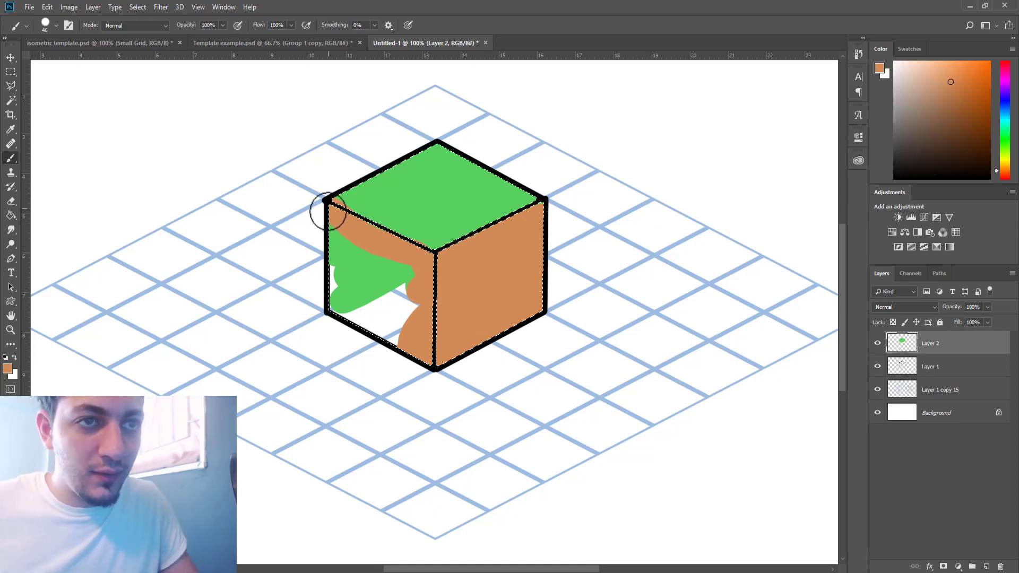
{"action": "mouse_move", "coordinate": [328, 212]}
{"action": "left_mouse_down"}
{"action": "mouse_move", "coordinate": [346, 293]}
{"action": "mouse_move", "coordinate": [334, 334]}
{"action": "mouse_move", "coordinate": [368, 315]}
{"action": "mouse_move", "coordinate": [373, 277]}
{"action": "mouse_move", "coordinate": [354, 281]}
{"action": "mouse_move", "coordinate": [394, 291]}
{"action": "left_mouse_up"}
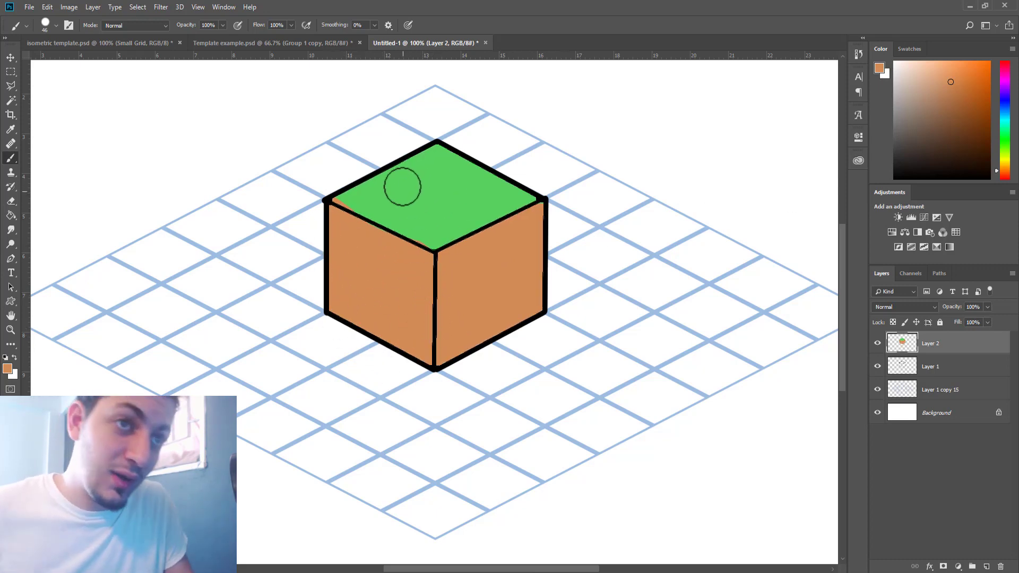
Step: Sample the top face's green and cover the orange spill along its lower-left edge with a smaller brush, size 20
{"action": "left_click", "coordinate": [391, 194], "text": "alt"}
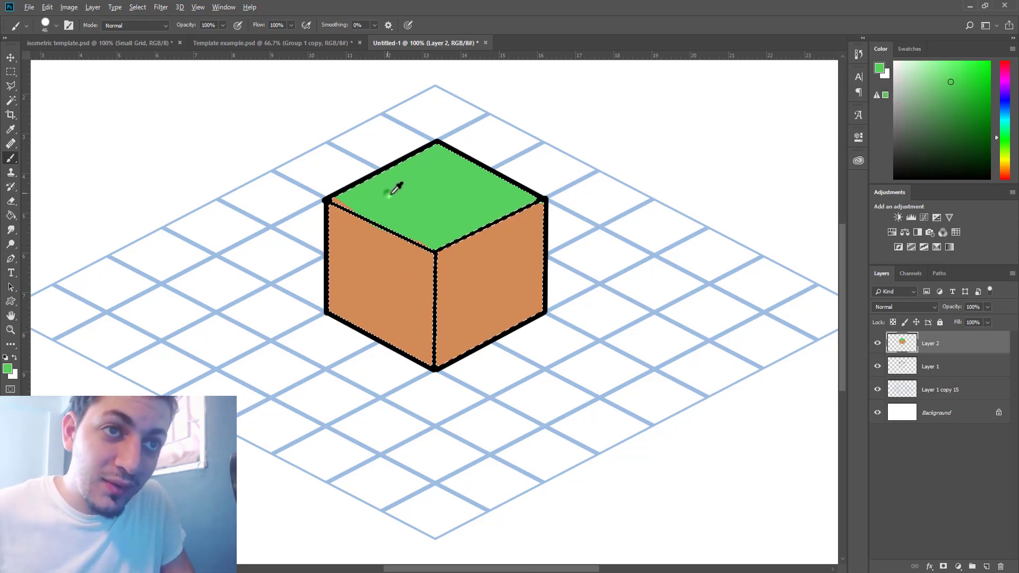
{"action": "right_click", "coordinate": [366, 222], "text": "alt"}
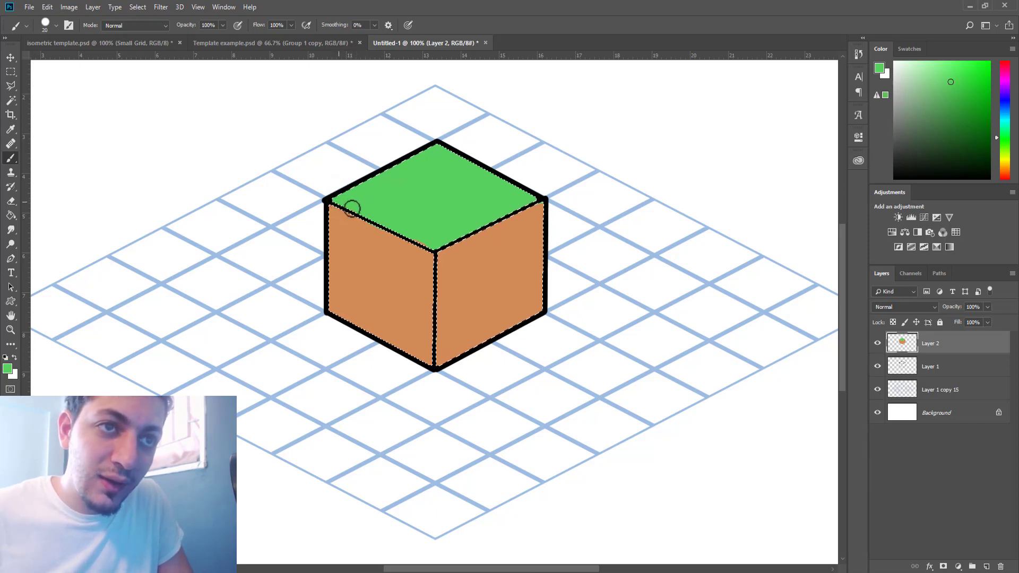
{"action": "mouse_move", "coordinate": [351, 208]}
{"action": "left_mouse_down"}
{"action": "mouse_move", "coordinate": [448, 251]}
{"action": "mouse_move", "coordinate": [423, 243]}
{"action": "left_mouse_up"}
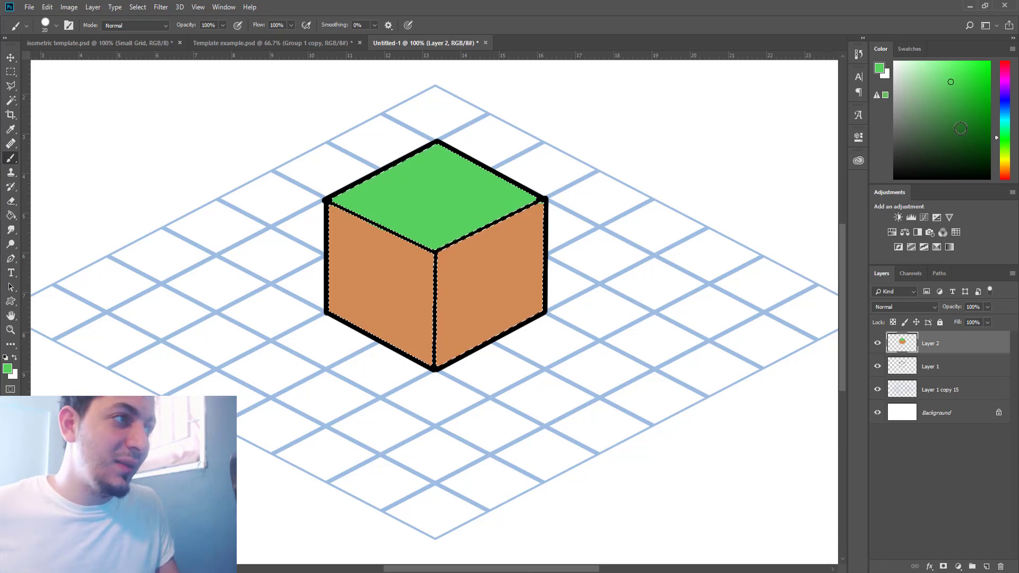
Step: Paint the cube's right face in a darker shade of its sampled brown using a larger brush, and clear the selection
{"action": "left_click", "coordinate": [491, 244], "text": "alt"}
{"action": "left_click", "coordinate": [966, 111]}
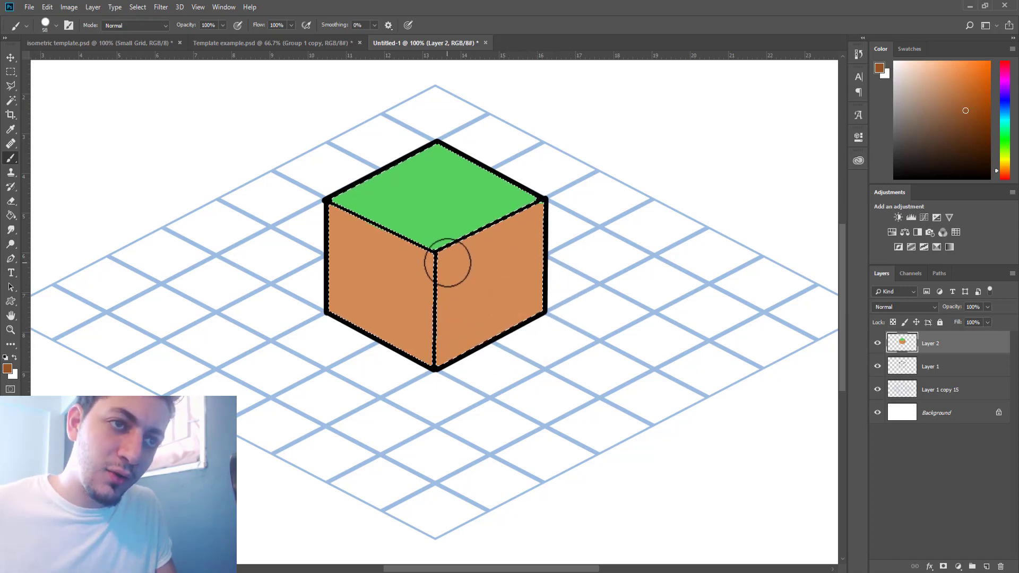
{"action": "left_click_drag", "start_coordinate": [454, 320], "coordinate": [468, 321]}
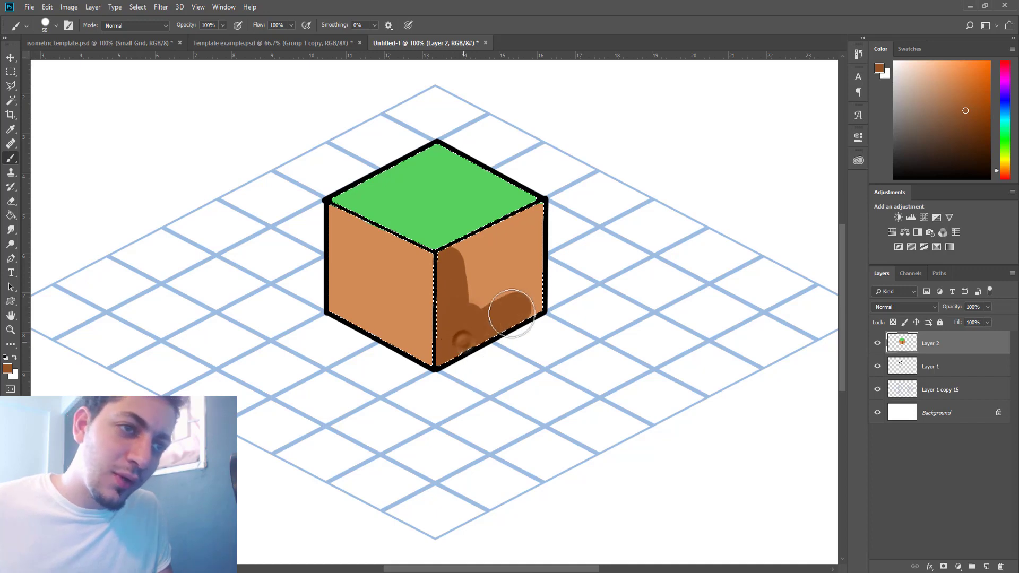
{"action": "mouse_move", "coordinate": [523, 295]}
{"action": "left_mouse_down"}
{"action": "mouse_move", "coordinate": [531, 262]}
{"action": "mouse_move", "coordinate": [516, 258]}
{"action": "mouse_move", "coordinate": [539, 239]}
{"action": "mouse_move", "coordinate": [462, 256]}
{"action": "mouse_move", "coordinate": [518, 226]}
{"action": "mouse_move", "coordinate": [560, 223]}
{"action": "left_mouse_up"}
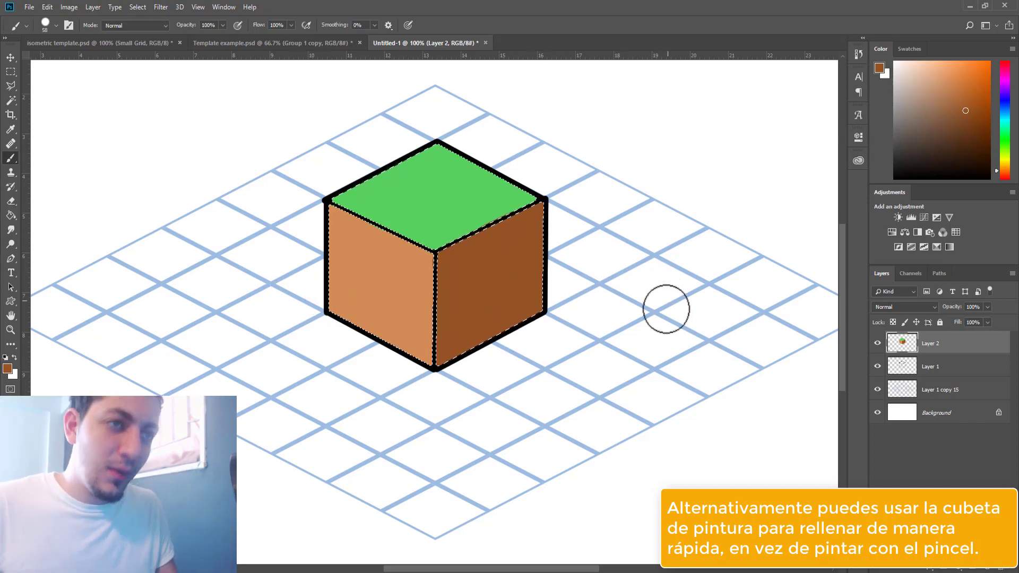
{"action": "key", "text": "ctrl+d"}
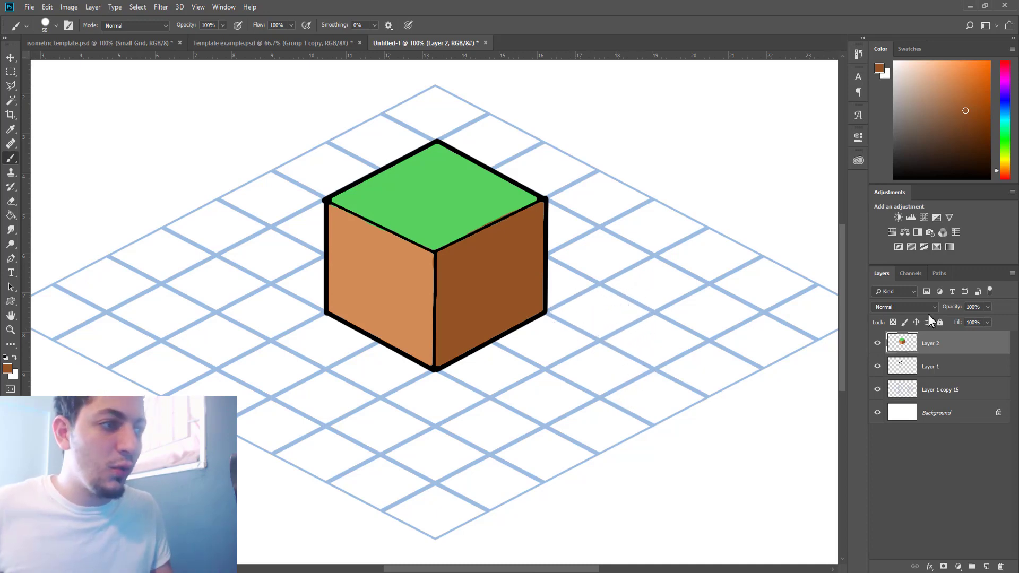
Step: Duplicate the cube's outline and colour layers twice, aligning the copies on the grid to form an L of three adjoining cubes
{"action": "left_click", "coordinate": [928, 368], "text": "ctrl"}
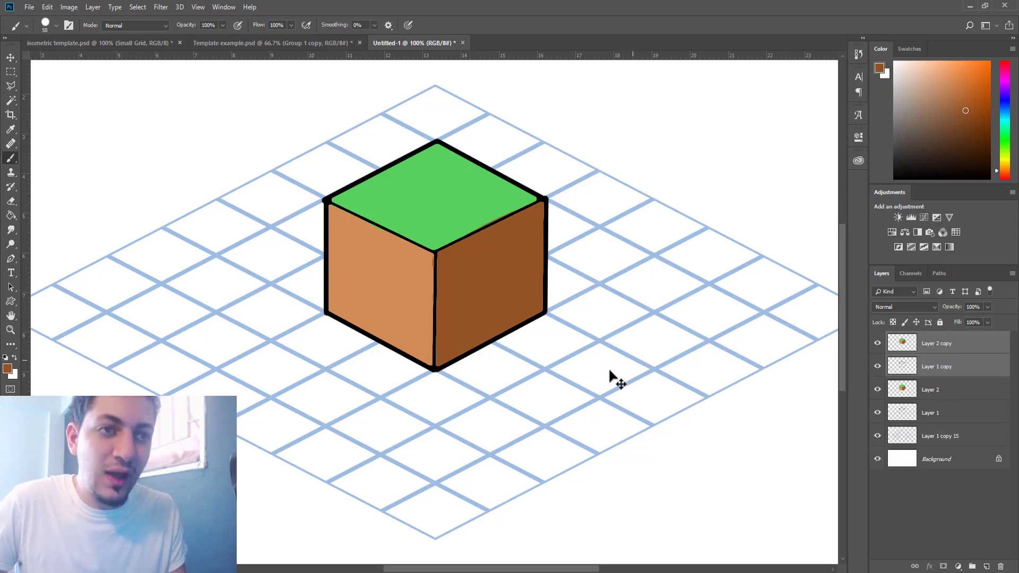
{"action": "key", "text": "v"}
{"action": "mouse_move", "coordinate": [461, 273]}
{"action": "left_mouse_down"}
{"action": "mouse_move", "coordinate": [602, 330]}
{"action": "mouse_move", "coordinate": [558, 314]}
{"action": "left_mouse_up"}
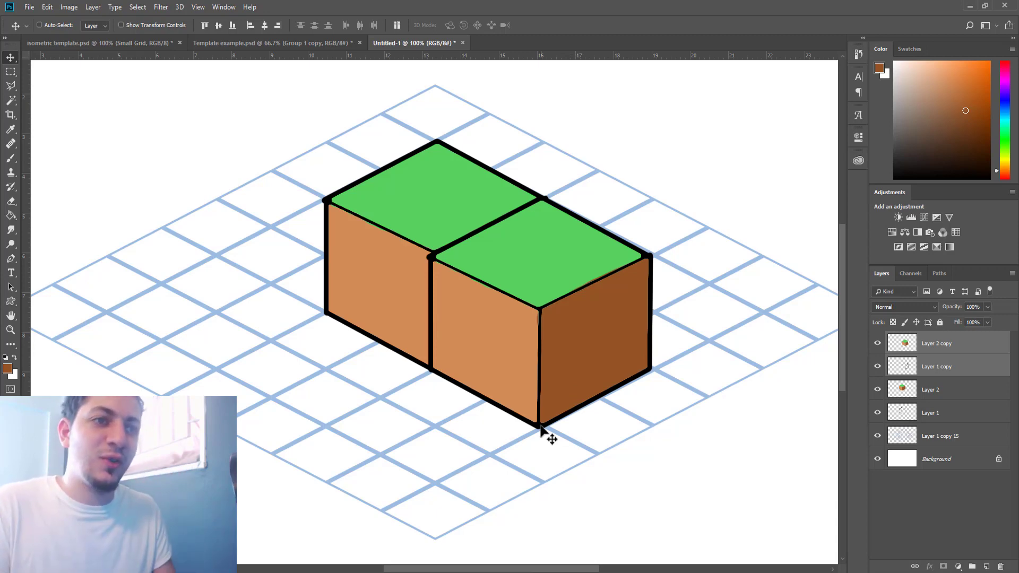
{"action": "left_click_drag", "start_coordinate": [513, 274], "coordinate": [414, 351]}
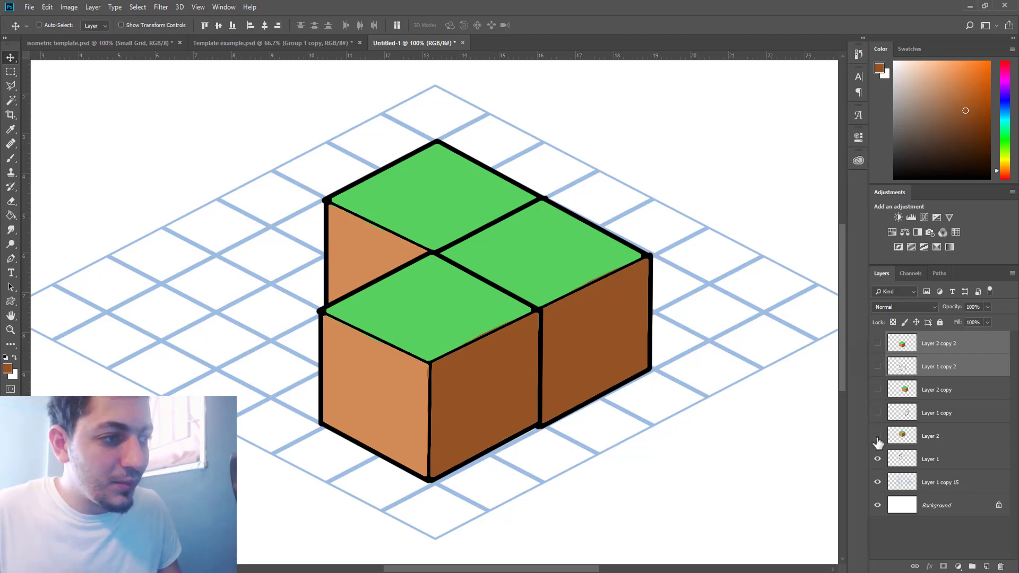
Step: Hide all the cube outline and colour layers and add a new layer on top for brushing
{"action": "left_click_drag", "start_coordinate": [878, 343], "coordinate": [877, 460]}
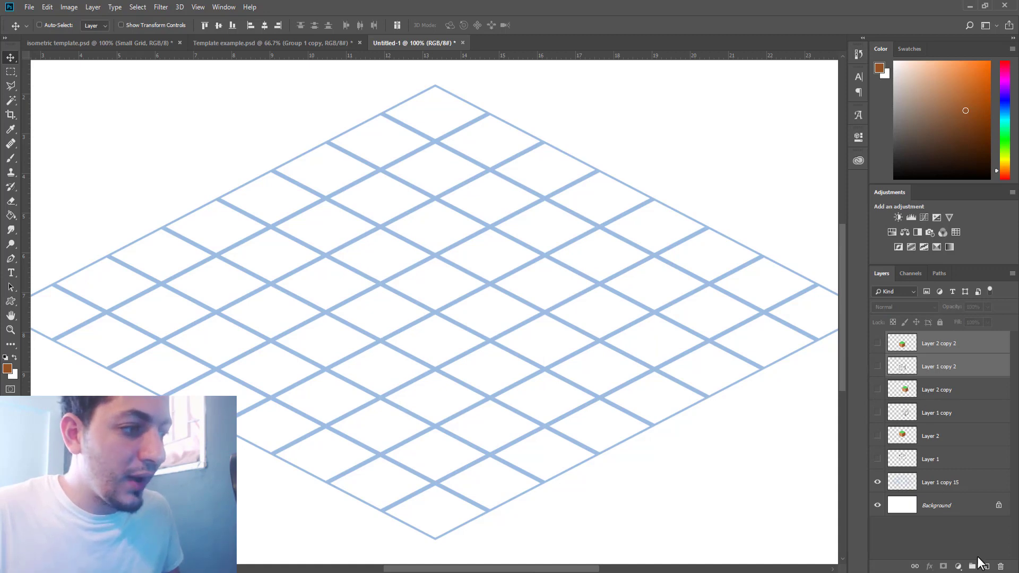
{"action": "left_click", "coordinate": [987, 567]}
{"action": "key", "text": "b"}
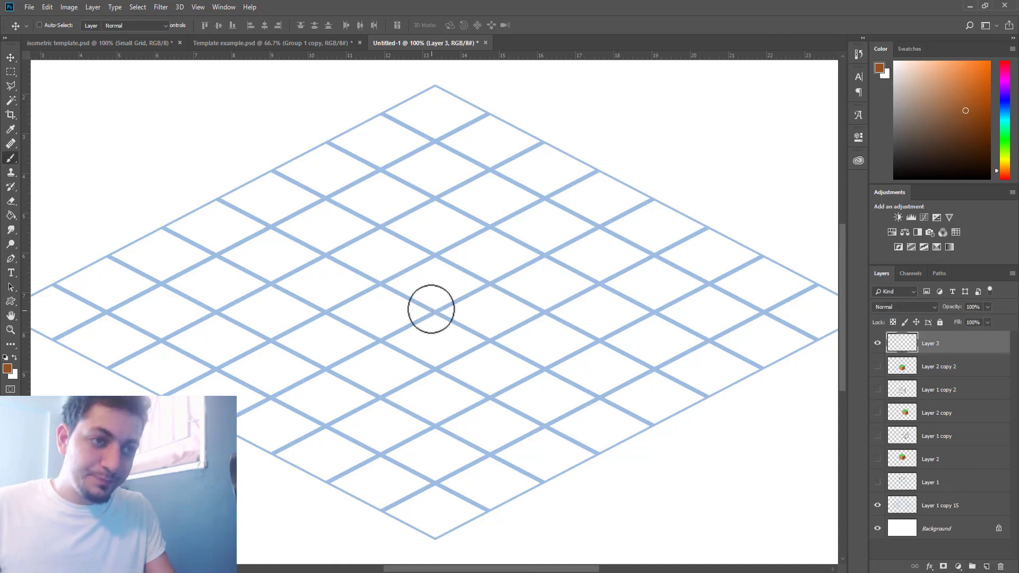
Step: With a black size 11 brush, draw two straight base edges, two and three cells long, meeting at a front corner
{"action": "key", "text": "d"}
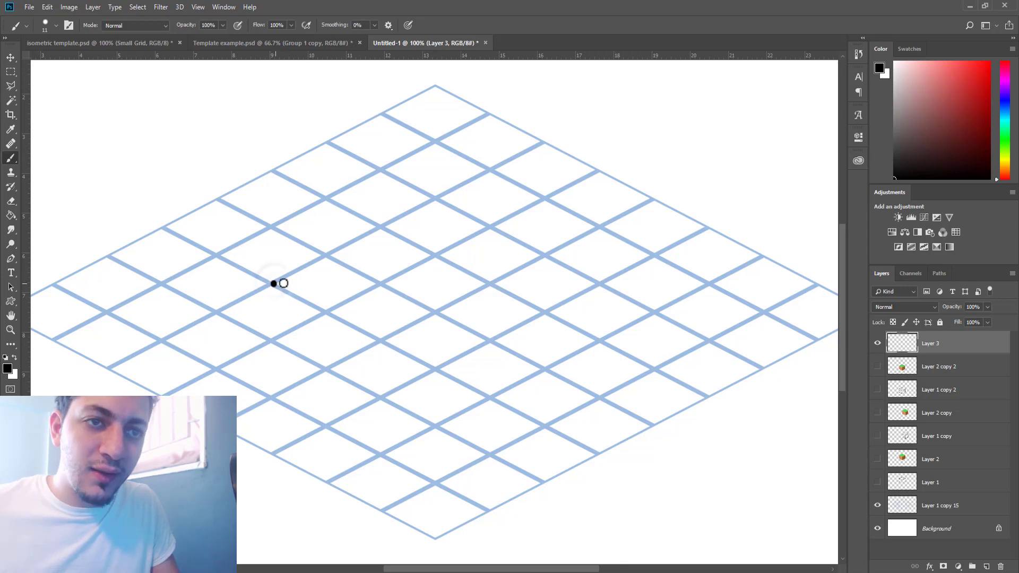
{"action": "left_click", "coordinate": [381, 342], "text": "shift"}
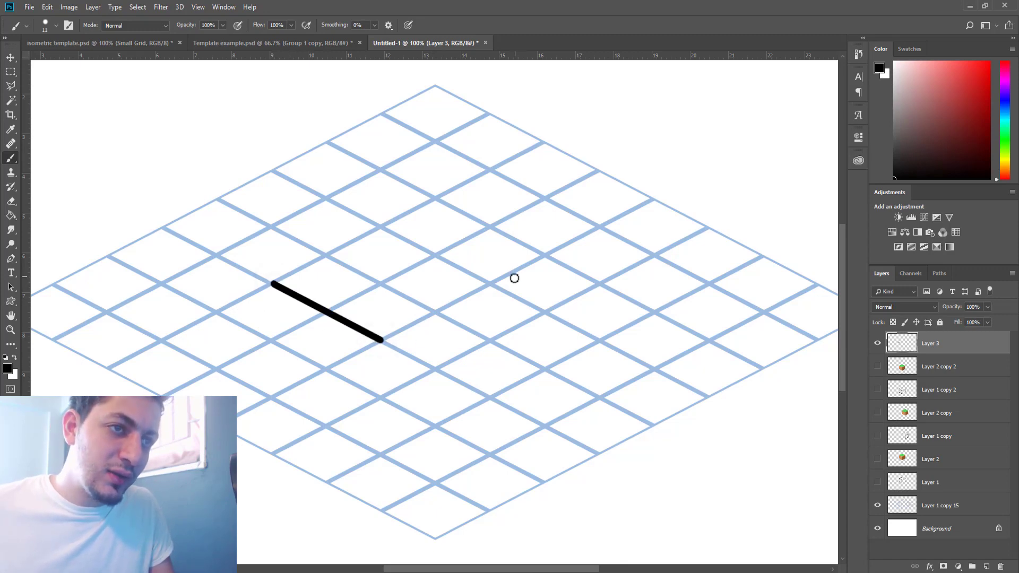
{"action": "left_click", "coordinate": [544, 257], "text": "shift"}
{"action": "mouse_move", "coordinate": [321, 278]}
{"action": "left_mouse_down"}
{"action": "mouse_move", "coordinate": [333, 293]}
{"action": "mouse_move", "coordinate": [406, 318]}
{"action": "left_mouse_up"}
{"action": "key", "text": "ctrl+z"}
{"action": "mouse_move", "coordinate": [415, 277]}
{"action": "left_mouse_down"}
{"action": "mouse_move", "coordinate": [421, 291]}
{"action": "mouse_move", "coordinate": [440, 295]}
{"action": "left_mouse_up"}
{"action": "left_click_drag", "start_coordinate": [467, 247], "coordinate": [469, 277]}
{"action": "key", "text": "ctrl+z"}
{"action": "key", "text": "ctrl+z"}
{"action": "key", "text": "ctrl+z"}
{"action": "key", "text": "ctrl+z"}
{"action": "key", "text": "ctrl+z"}
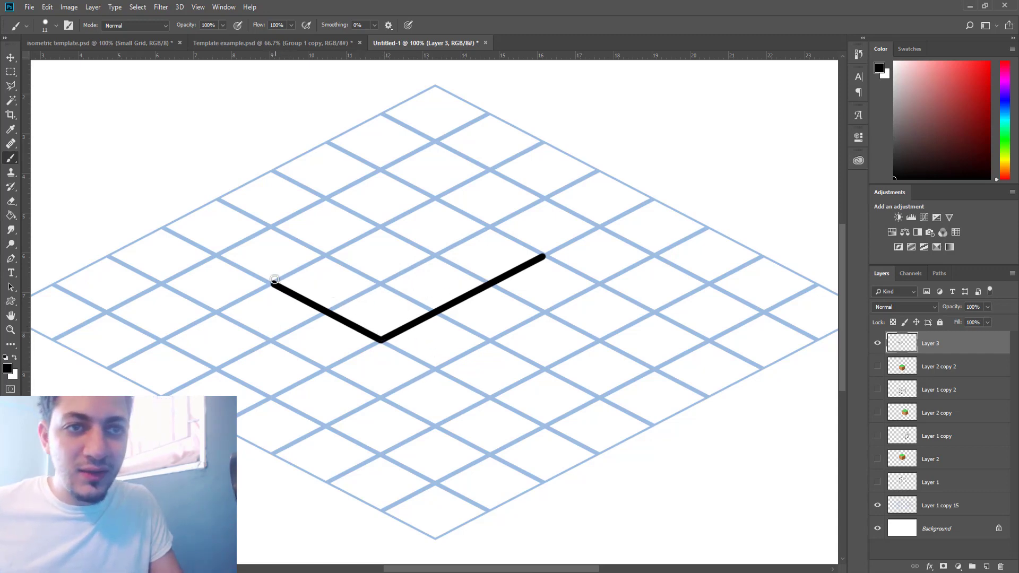
{"action": "left_click_drag", "start_coordinate": [275, 276], "coordinate": [298, 91]}
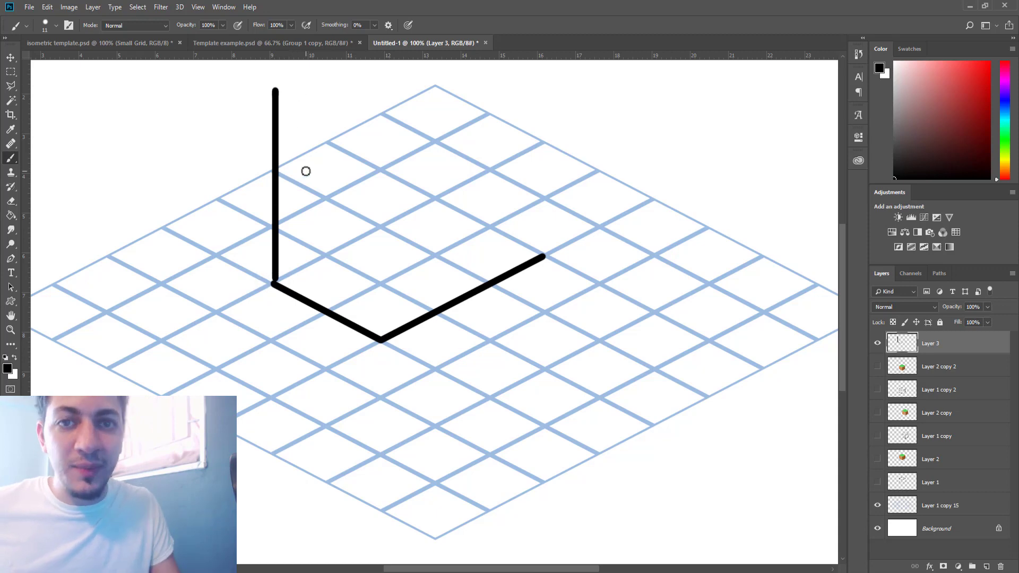
{"action": "key", "text": "ctrl+z"}
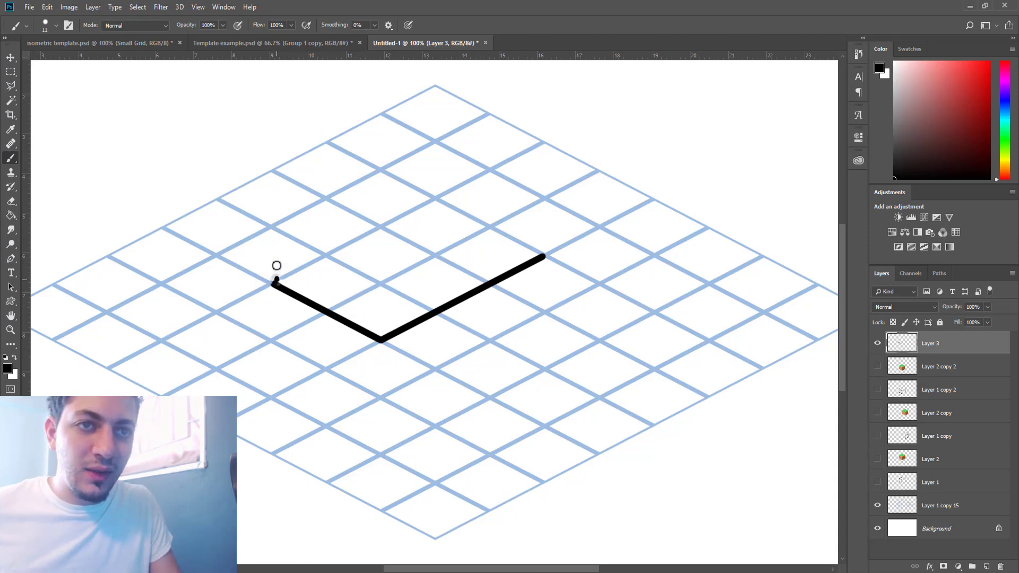
{"action": "left_click_drag", "start_coordinate": [277, 276], "coordinate": [278, 197]}
{"action": "key", "text": "ctrl+z"}
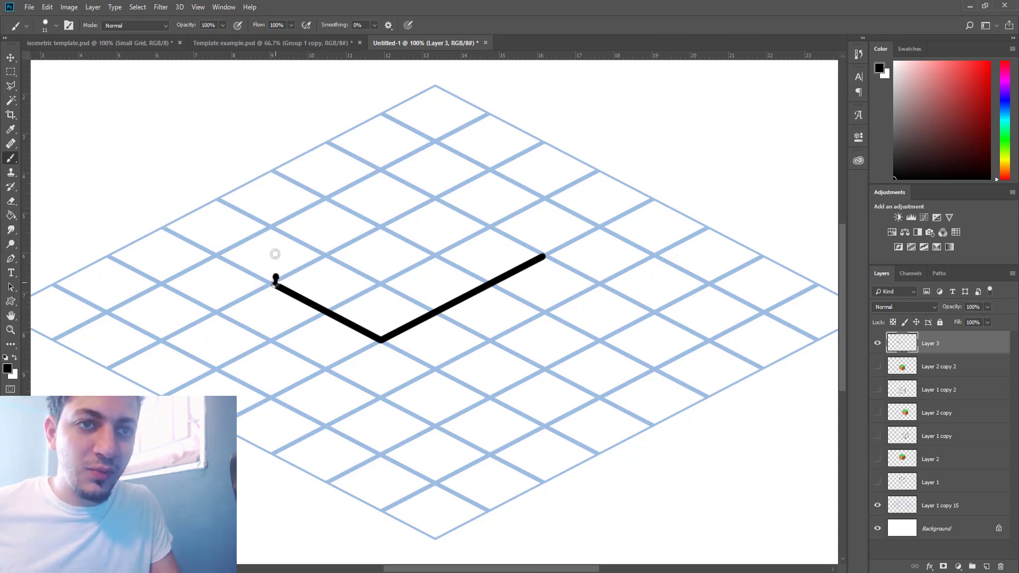
Step: Draw straight vertical edges up from the base's left, front and right corners, about two cells high
{"action": "left_click_drag", "start_coordinate": [275, 255], "coordinate": [278, 176]}
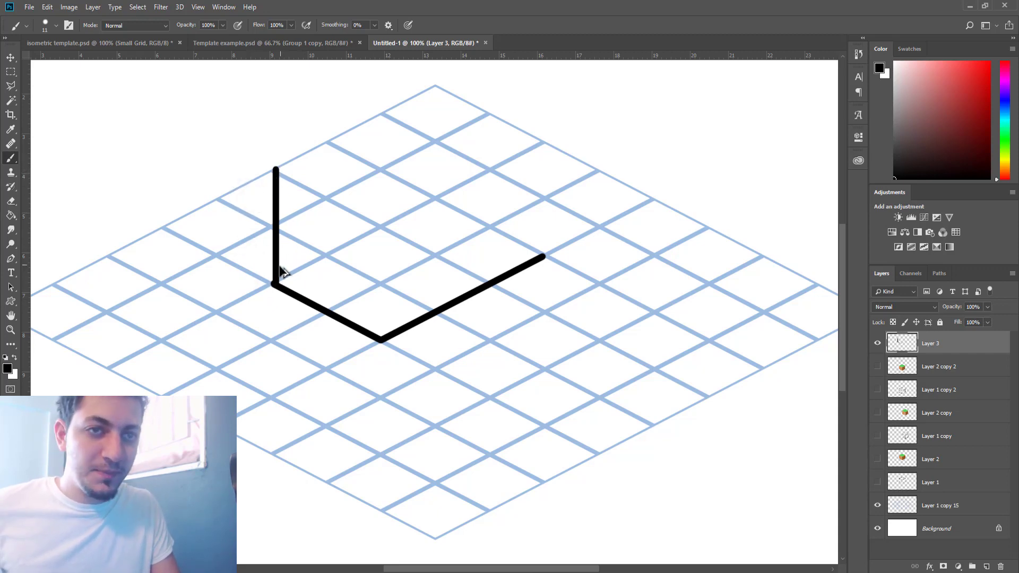
{"action": "left_click_drag", "start_coordinate": [381, 335], "coordinate": [383, 211]}
{"action": "left_click_drag", "start_coordinate": [543, 257], "coordinate": [546, 181]}
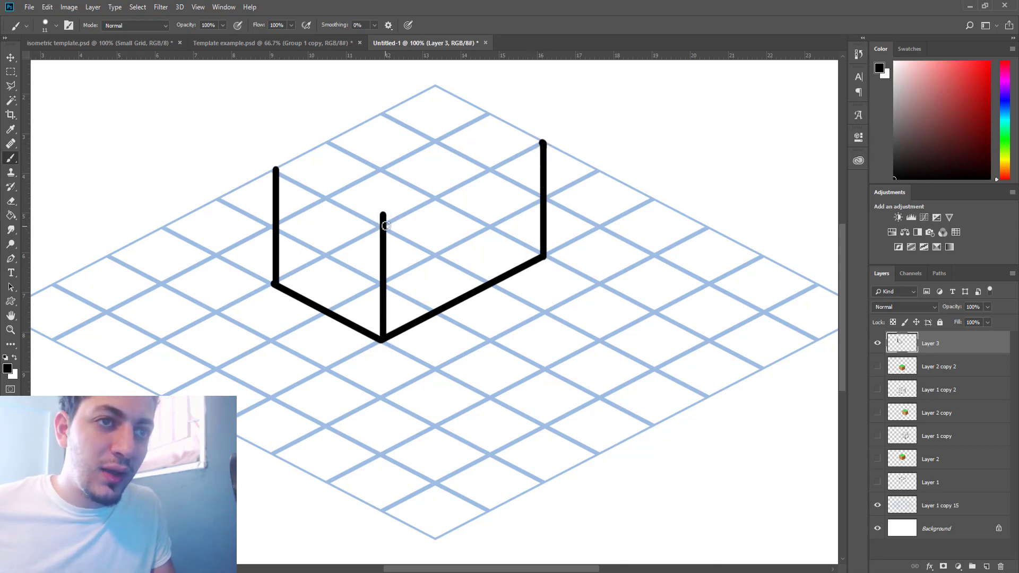
Step: Outline the box's two-by-three-cell top face with straight strokes and erase the front edge's overshoot above the corner
{"action": "left_click", "coordinate": [386, 225], "text": "shift"}
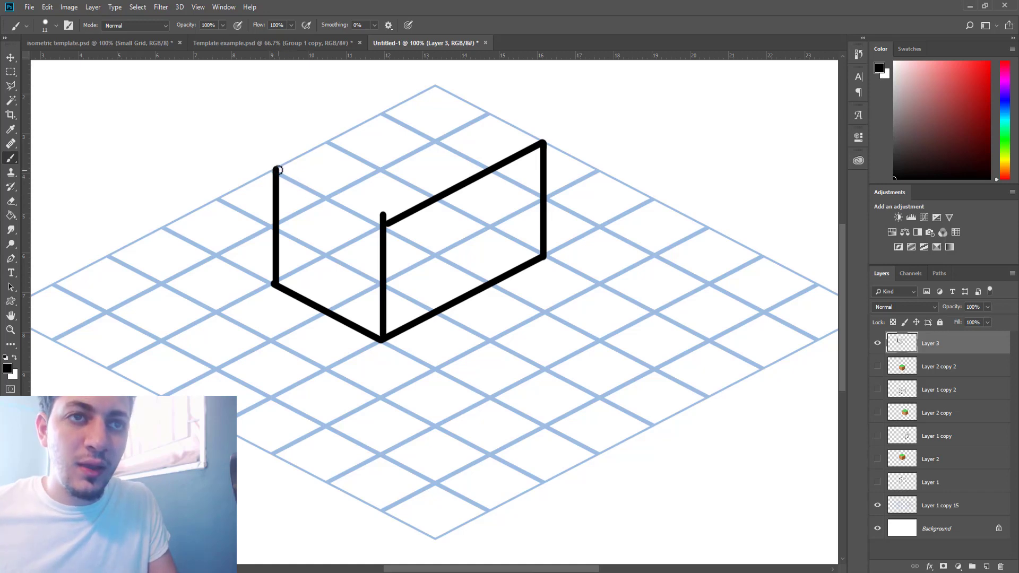
{"action": "left_click", "coordinate": [276, 170], "text": "shift"}
{"action": "left_click", "coordinate": [434, 86], "text": "shift"}
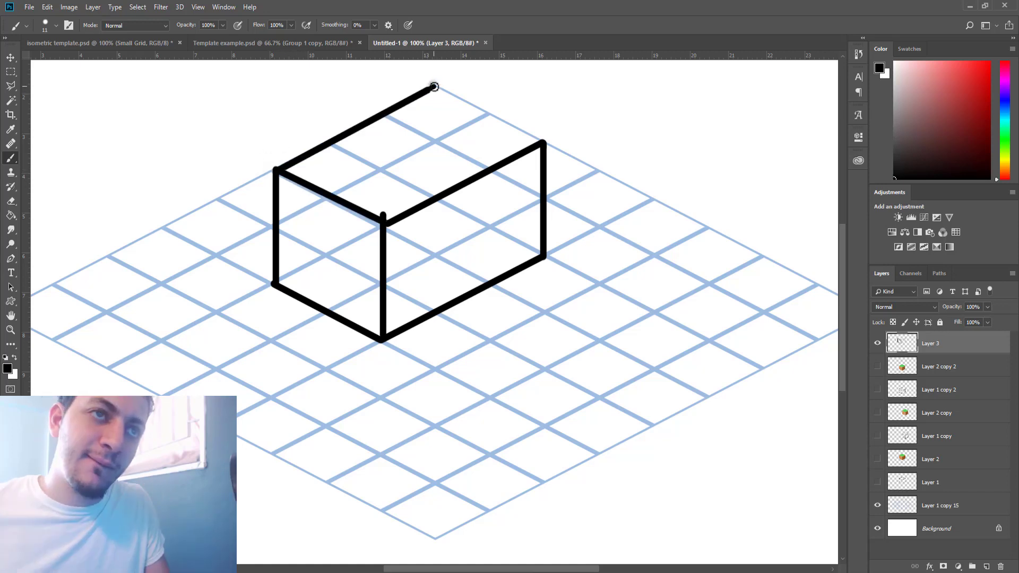
{"action": "left_click", "coordinate": [545, 141], "text": "shift"}
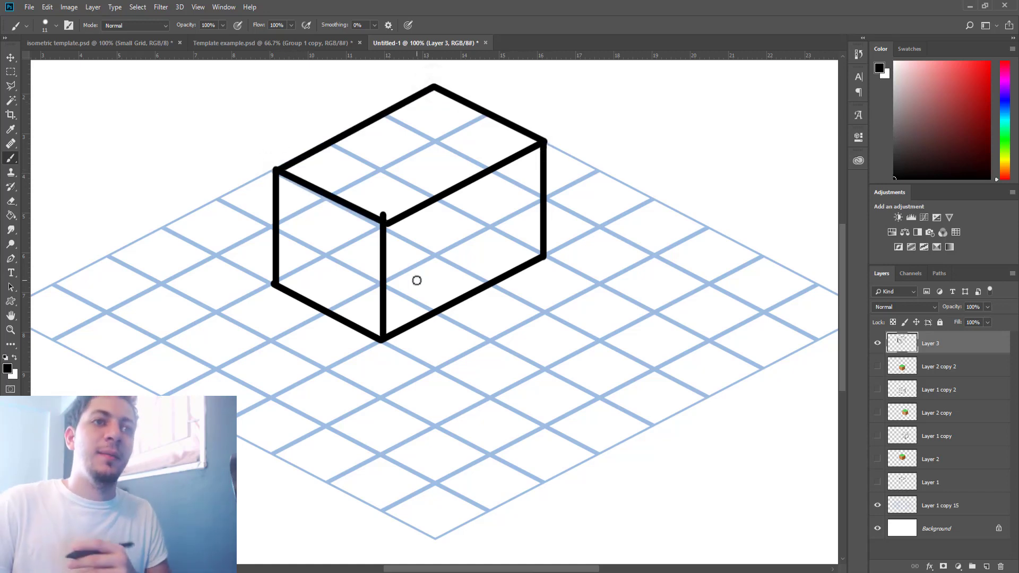
{"action": "key", "text": "e"}
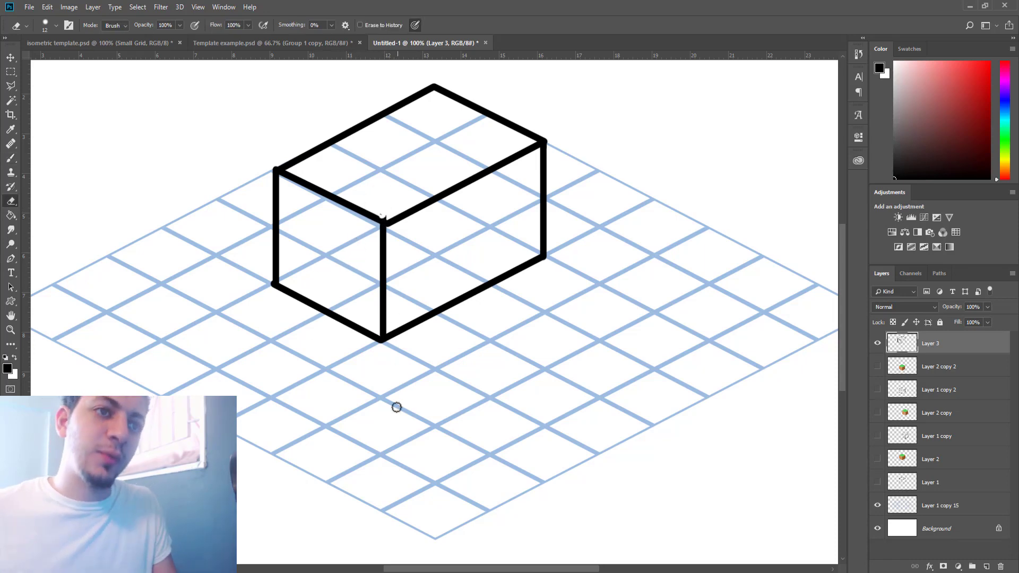
{"action": "key", "text": "b"}
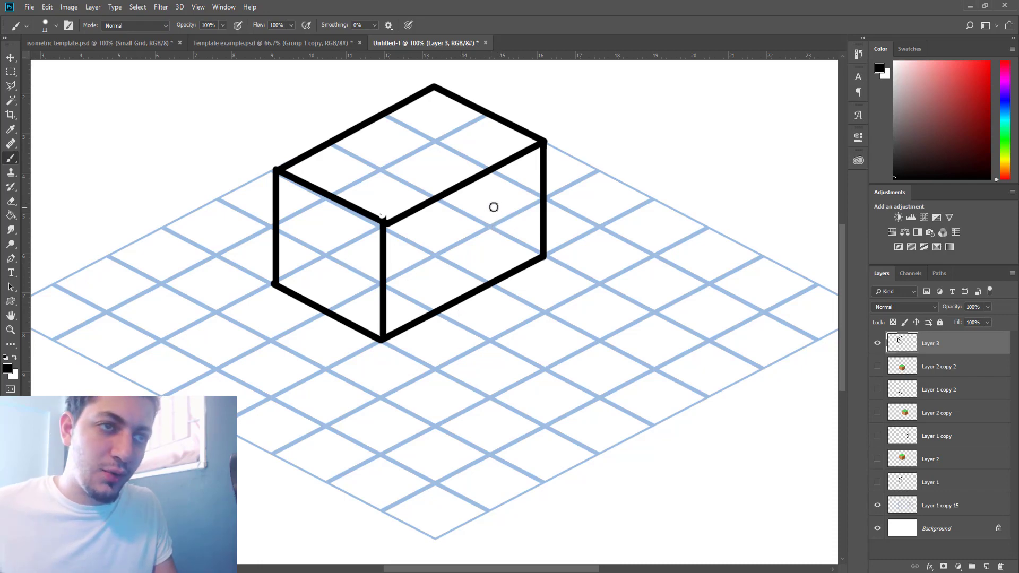
Step: Sketch two small square windows and an arched door between them on the box's right face
{"action": "mouse_move", "coordinate": [493, 192]}
{"action": "left_mouse_down"}
{"action": "mouse_move", "coordinate": [502, 224]}
{"action": "mouse_move", "coordinate": [525, 208]}
{"action": "mouse_move", "coordinate": [492, 192]}
{"action": "mouse_move", "coordinate": [521, 190]}
{"action": "mouse_move", "coordinate": [527, 212]}
{"action": "left_mouse_up"}
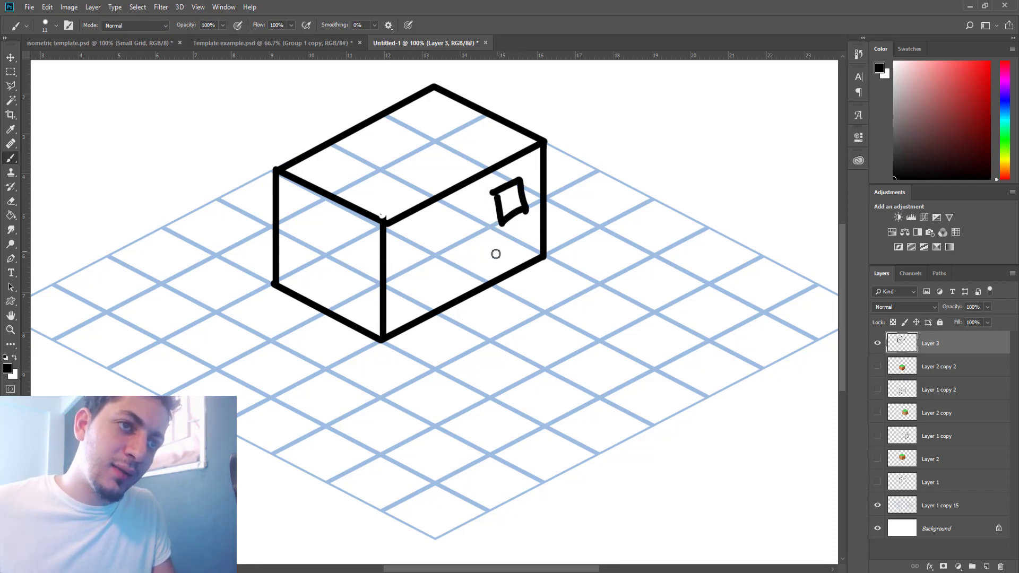
{"action": "mouse_move", "coordinate": [480, 289]}
{"action": "left_mouse_down"}
{"action": "mouse_move", "coordinate": [475, 242]}
{"action": "mouse_move", "coordinate": [507, 271]}
{"action": "left_mouse_up"}
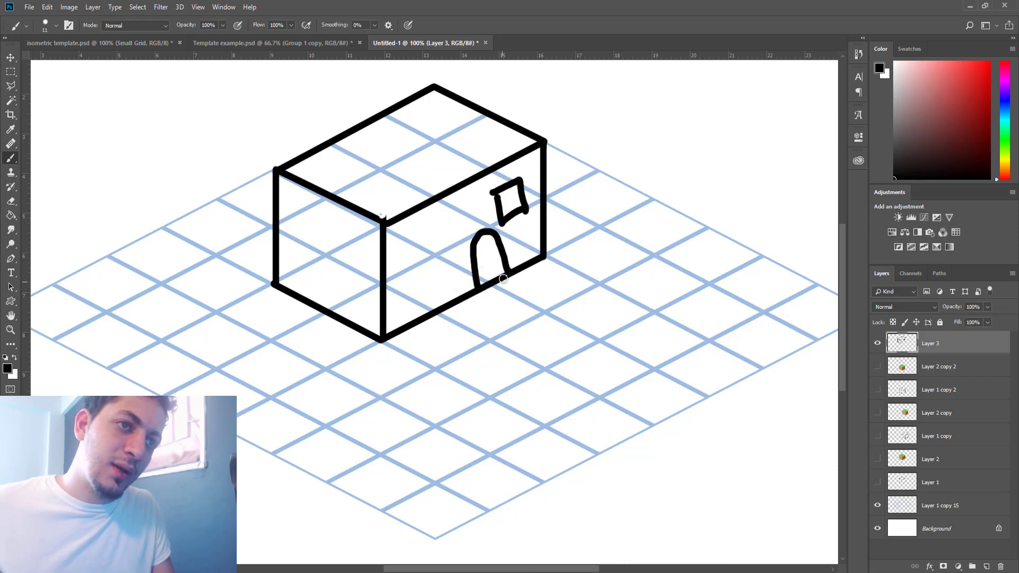
{"action": "mouse_move", "coordinate": [413, 243]}
{"action": "left_mouse_down"}
{"action": "mouse_move", "coordinate": [433, 261]}
{"action": "mouse_move", "coordinate": [436, 232]}
{"action": "mouse_move", "coordinate": [440, 259]}
{"action": "left_mouse_up"}
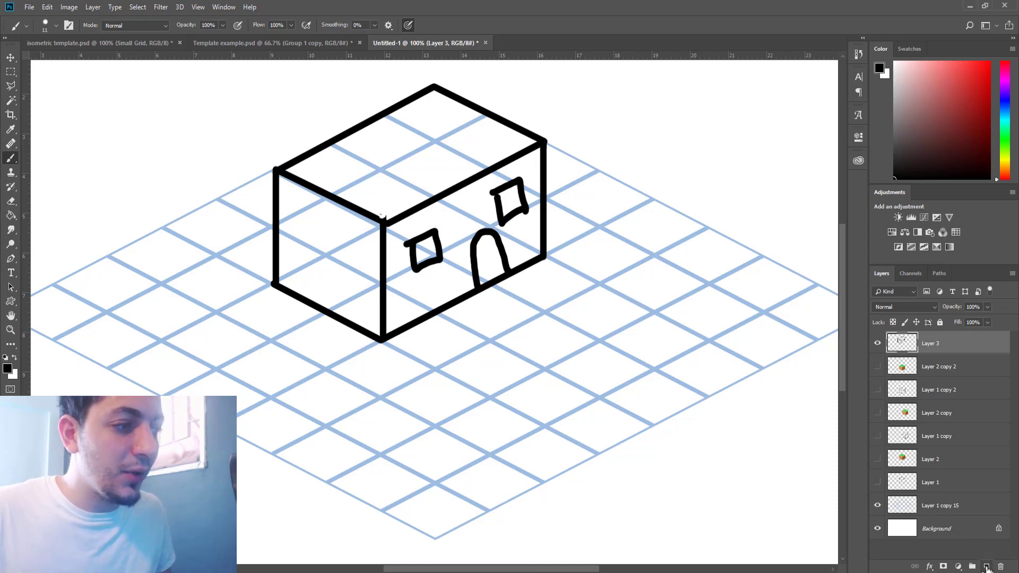
Step: Add a new layer, sketch a small standing figure on the grid in front of the box, and shorten its foot with the eraser
{"action": "left_click", "coordinate": [987, 567]}
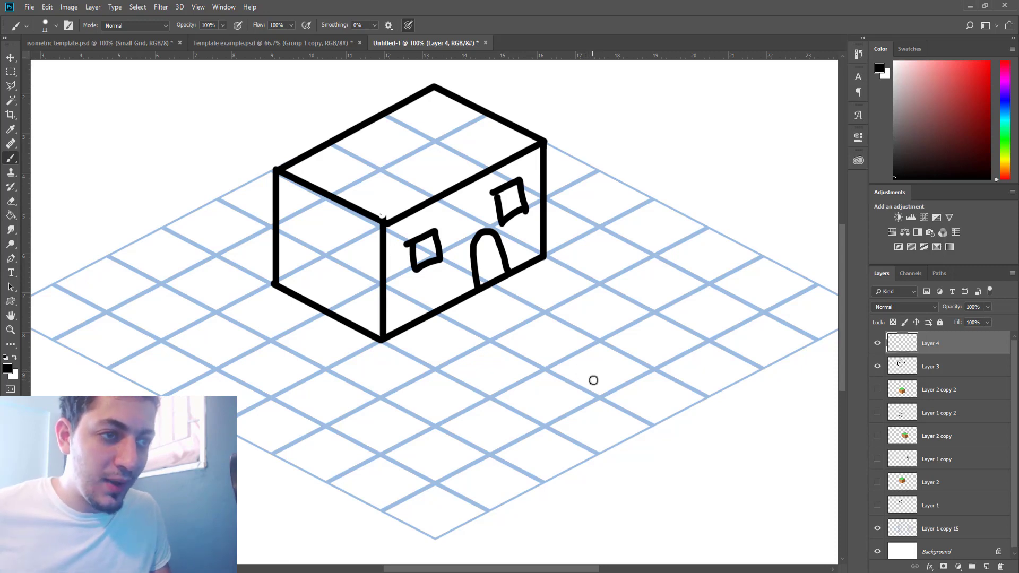
{"action": "mouse_move", "coordinate": [580, 372]}
{"action": "left_mouse_down"}
{"action": "mouse_move", "coordinate": [601, 380]}
{"action": "mouse_move", "coordinate": [619, 372]}
{"action": "mouse_move", "coordinate": [589, 366]}
{"action": "mouse_move", "coordinate": [608, 378]}
{"action": "left_mouse_up"}
{"action": "mouse_move", "coordinate": [590, 330]}
{"action": "left_mouse_down"}
{"action": "mouse_move", "coordinate": [594, 351]}
{"action": "mouse_move", "coordinate": [591, 331]}
{"action": "mouse_move", "coordinate": [616, 342]}
{"action": "mouse_move", "coordinate": [606, 320]}
{"action": "left_mouse_up"}
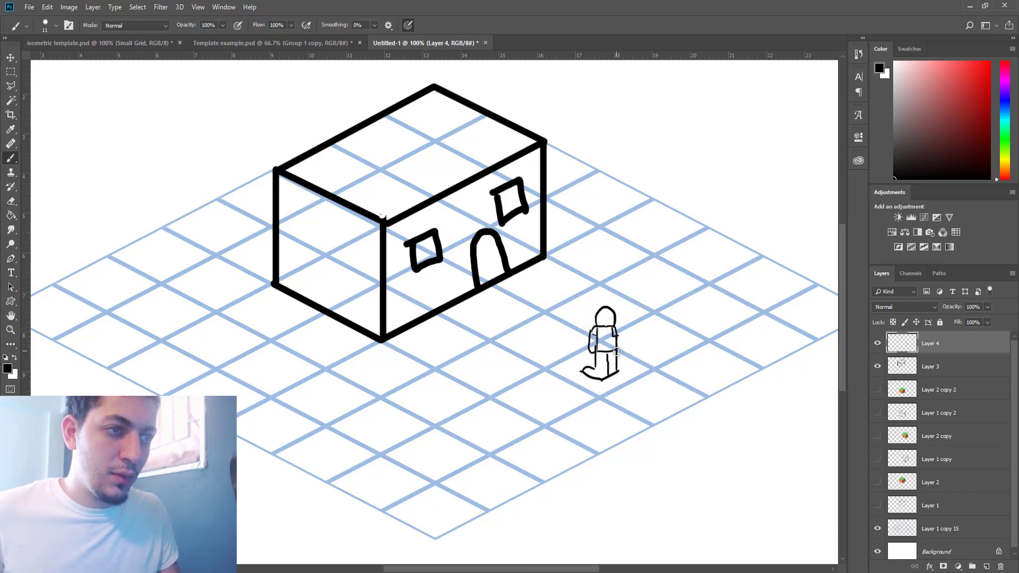
{"action": "key", "text": "e"}
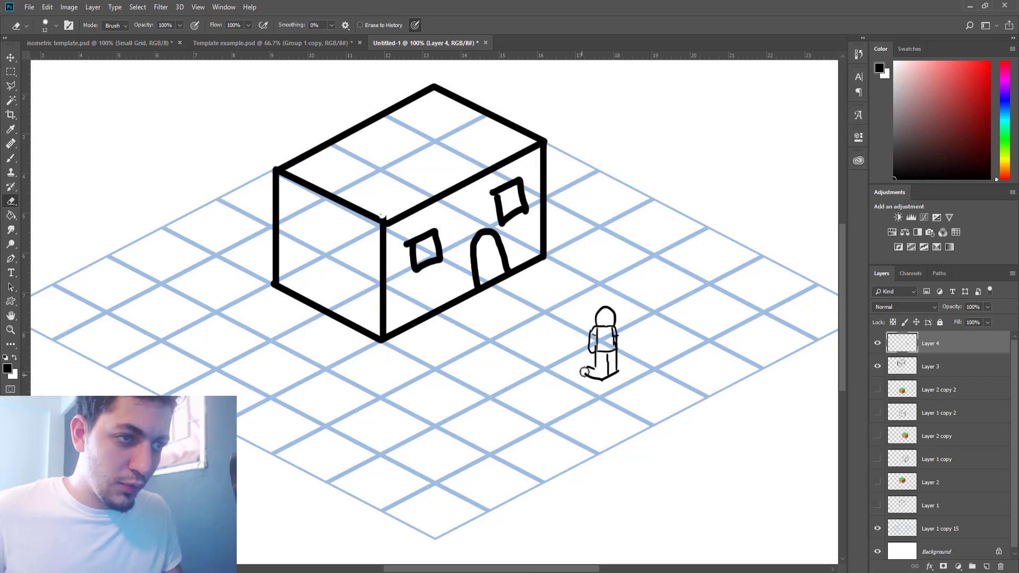
{"action": "left_click_drag", "start_coordinate": [590, 377], "coordinate": [587, 366]}
{"action": "key", "text": "b"}
{"action": "key", "text": "e"}
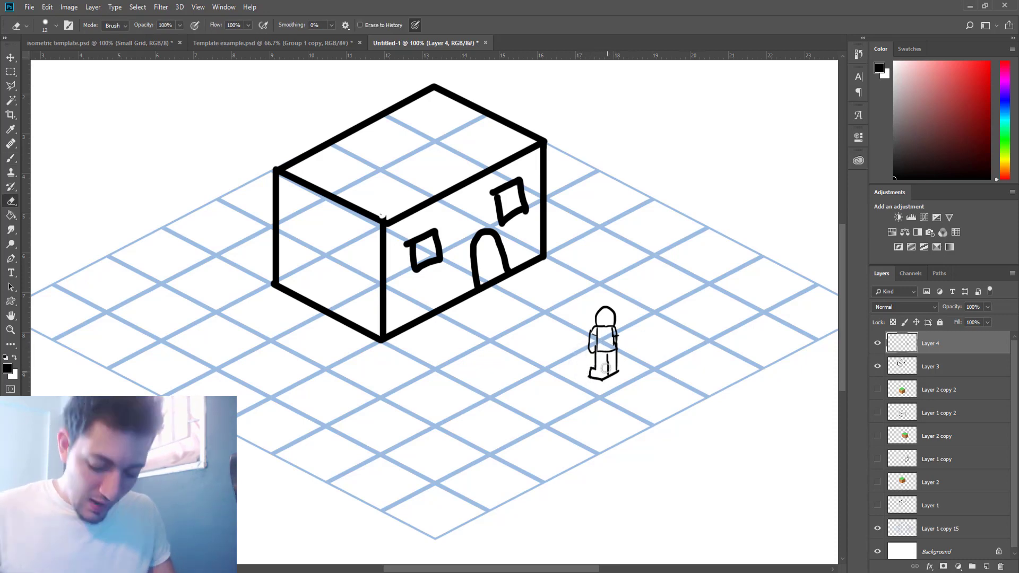
Step: Move the figure slightly left so it stands on the grid intersection
{"action": "key", "text": "v"}
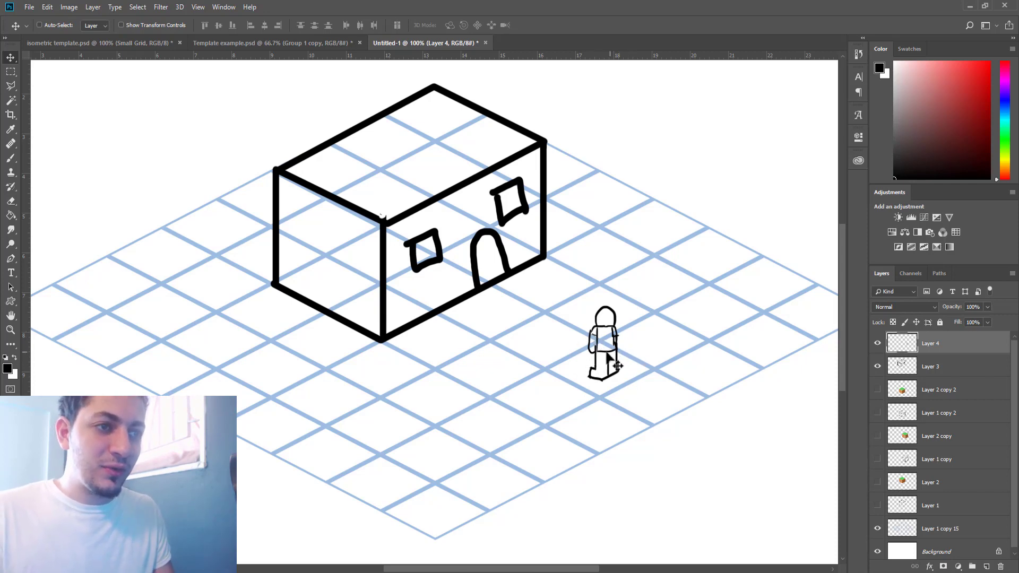
{"action": "mouse_move", "coordinate": [608, 355]}
{"action": "left_mouse_down"}
{"action": "mouse_move", "coordinate": [581, 341]}
{"action": "mouse_move", "coordinate": [601, 355]}
{"action": "left_mouse_up"}
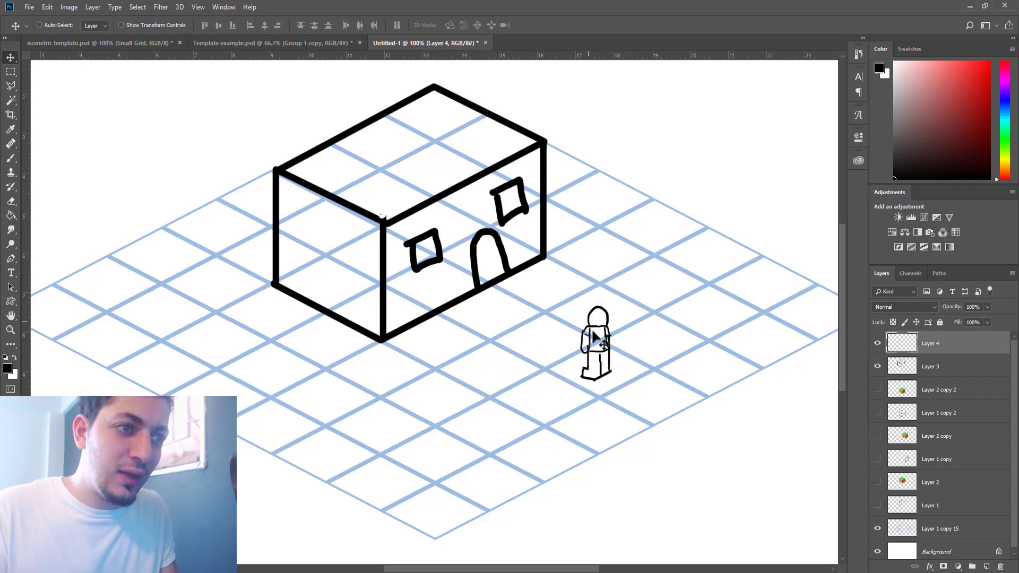
{"action": "left_click_drag", "start_coordinate": [593, 333], "coordinate": [606, 358]}
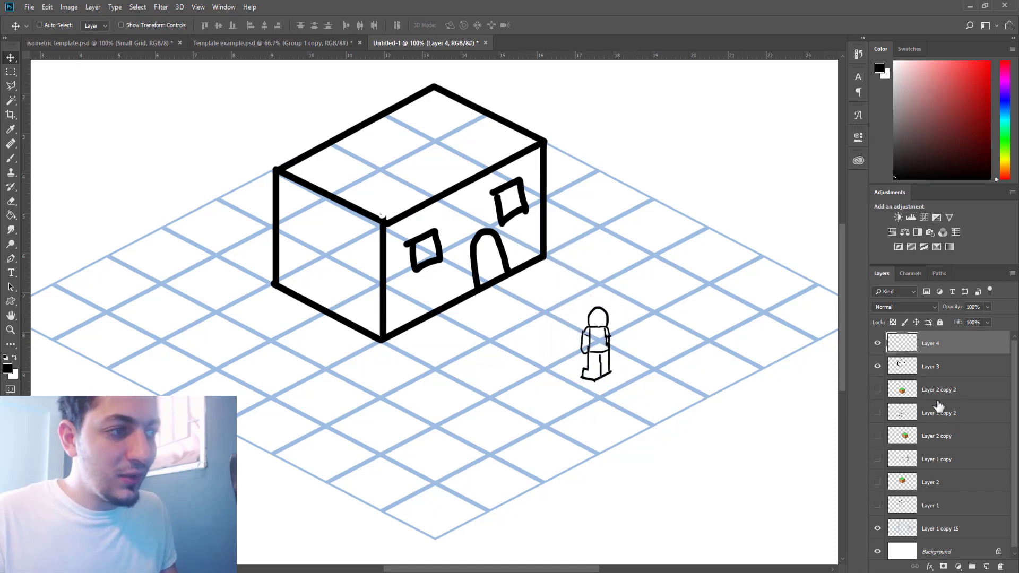
Step: Erase the arched door and both square windows from the box's right face on Layer 3
{"action": "left_click", "coordinate": [911, 370]}
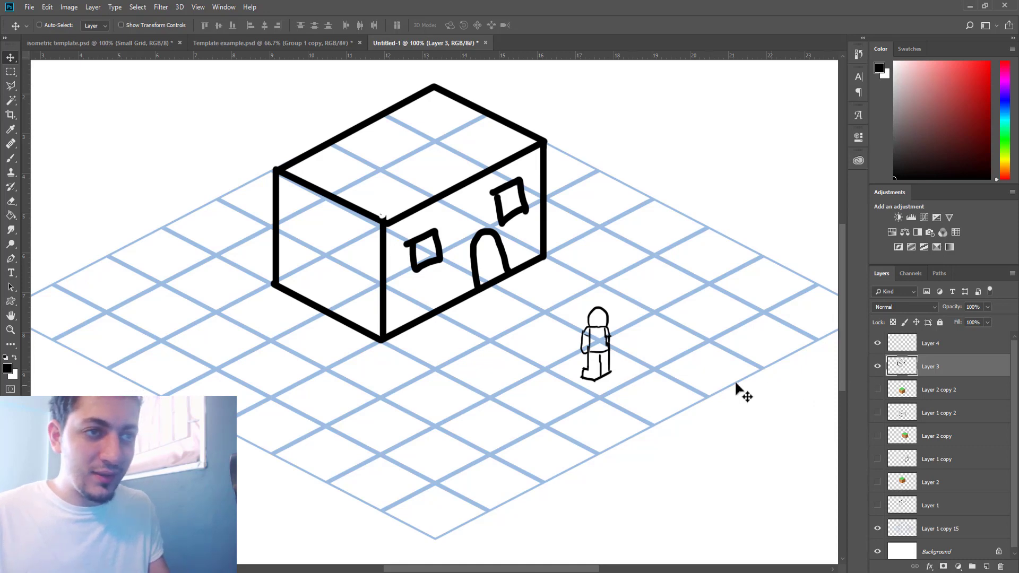
{"action": "key", "text": "e"}
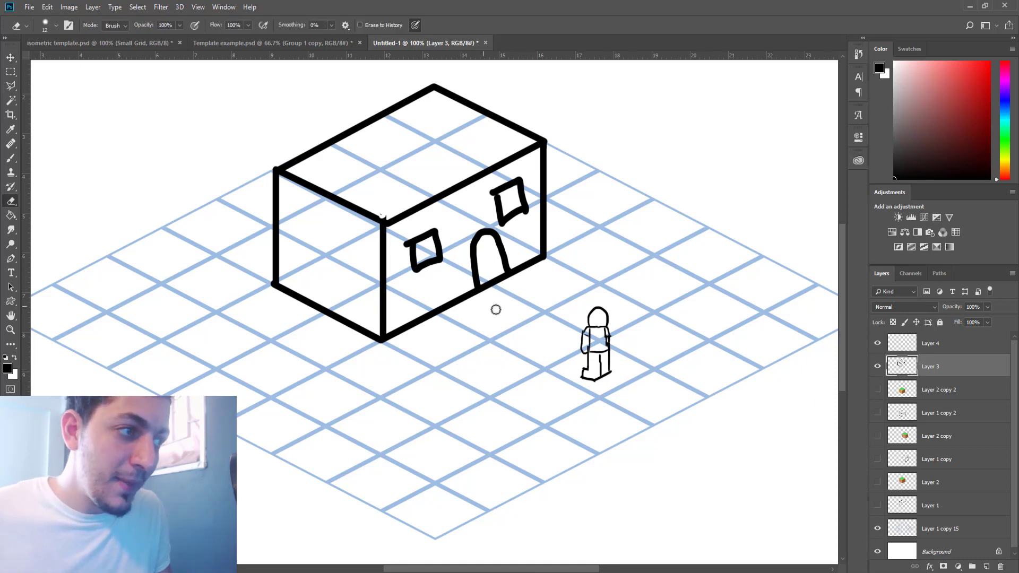
{"action": "mouse_move", "coordinate": [484, 276]}
{"action": "left_mouse_down"}
{"action": "mouse_move", "coordinate": [514, 261]}
{"action": "mouse_move", "coordinate": [482, 263]}
{"action": "mouse_move", "coordinate": [504, 242]}
{"action": "left_mouse_up"}
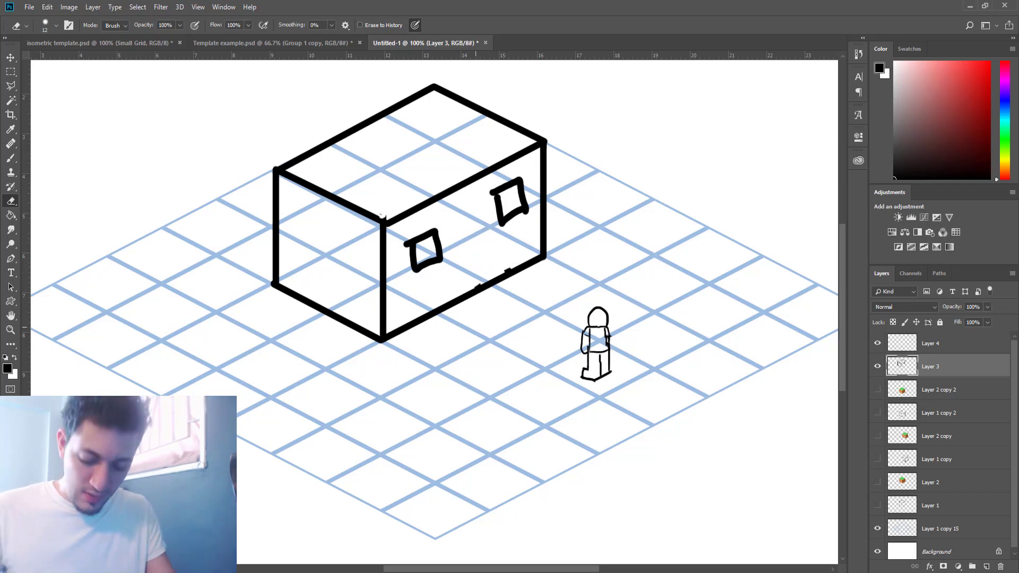
{"action": "key", "text": "b"}
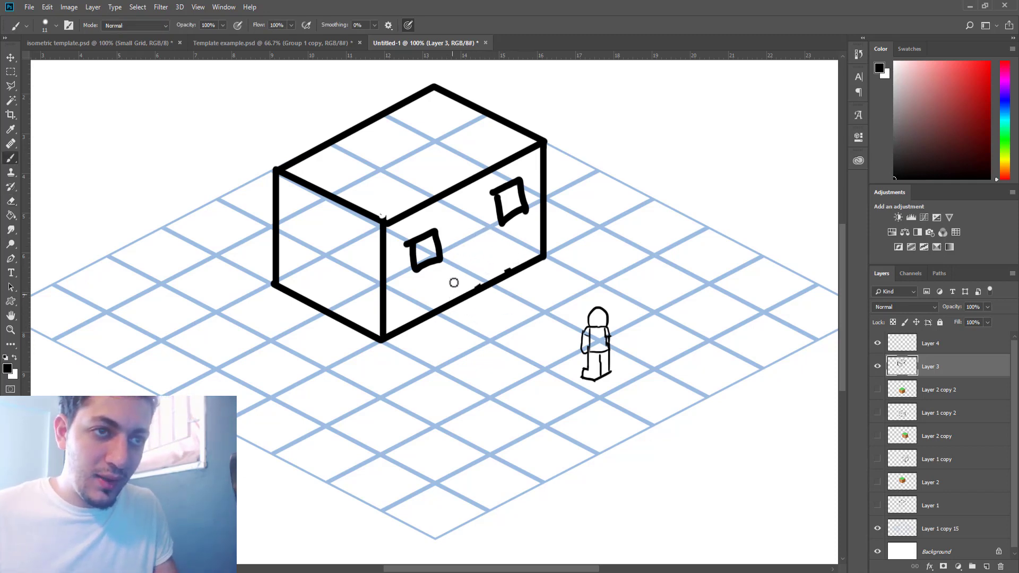
{"action": "key", "text": "e"}
{"action": "mouse_move", "coordinate": [445, 243]}
{"action": "left_mouse_down"}
{"action": "mouse_move", "coordinate": [448, 216]}
{"action": "mouse_move", "coordinate": [412, 249]}
{"action": "mouse_move", "coordinate": [441, 245]}
{"action": "mouse_move", "coordinate": [509, 202]}
{"action": "left_mouse_up"}
{"action": "key", "text": "b"}
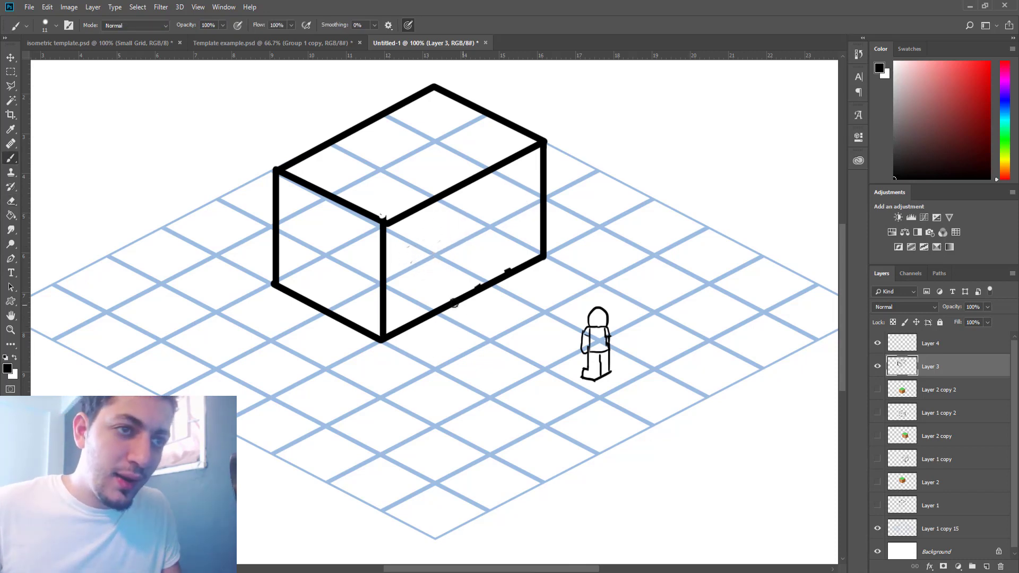
Step: Draw a taller rectangular door and two cross-barred windows on the box's right face, following the isometric angle
{"action": "mouse_move", "coordinate": [440, 285]}
{"action": "left_mouse_down"}
{"action": "mouse_move", "coordinate": [446, 258]}
{"action": "mouse_move", "coordinate": [487, 244]}
{"action": "mouse_move", "coordinate": [481, 235]}
{"action": "left_mouse_up"}
{"action": "key", "text": "ctrl+z"}
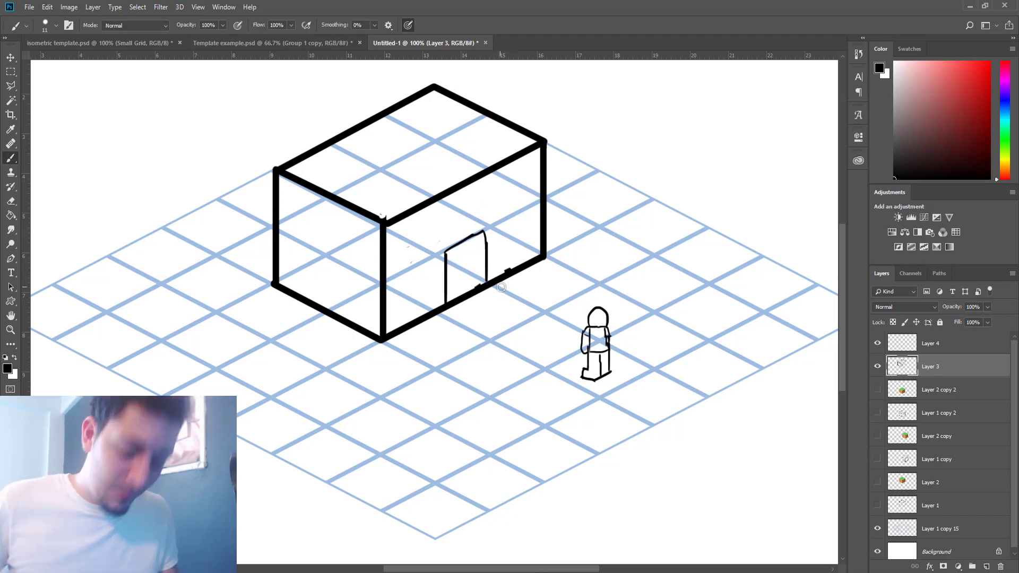
{"action": "mouse_move", "coordinate": [396, 240]}
{"action": "left_mouse_down"}
{"action": "mouse_move", "coordinate": [433, 257]}
{"action": "mouse_move", "coordinate": [428, 229]}
{"action": "mouse_move", "coordinate": [431, 258]}
{"action": "left_mouse_up"}
{"action": "mouse_move", "coordinate": [485, 205]}
{"action": "left_mouse_down"}
{"action": "mouse_move", "coordinate": [495, 232]}
{"action": "mouse_move", "coordinate": [506, 210]}
{"action": "mouse_move", "coordinate": [516, 220]}
{"action": "mouse_move", "coordinate": [499, 218]}
{"action": "mouse_move", "coordinate": [523, 199]}
{"action": "left_mouse_up"}
{"action": "left_click_drag", "start_coordinate": [402, 257], "coordinate": [432, 245]}
{"action": "left_click_drag", "start_coordinate": [415, 234], "coordinate": [418, 263]}
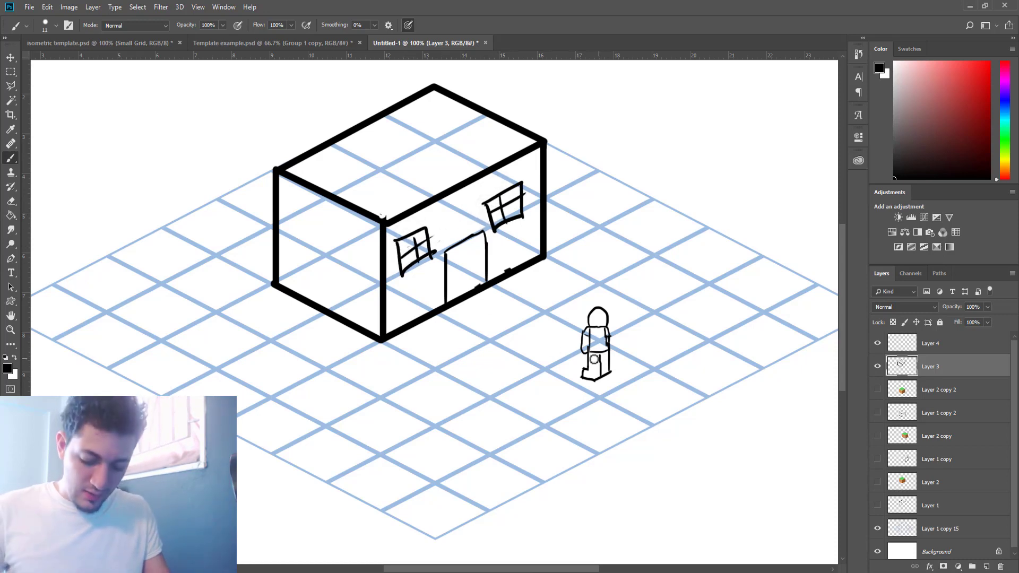
Step: Move the figure on Layer 4 one grid intersection up and left, closer to the house
{"action": "key", "text": "v"}
{"action": "left_click", "coordinate": [930, 344]}
{"action": "mouse_move", "coordinate": [597, 349]}
{"action": "left_mouse_down"}
{"action": "mouse_move", "coordinate": [470, 279]}
{"action": "mouse_move", "coordinate": [564, 344]}
{"action": "left_mouse_up"}
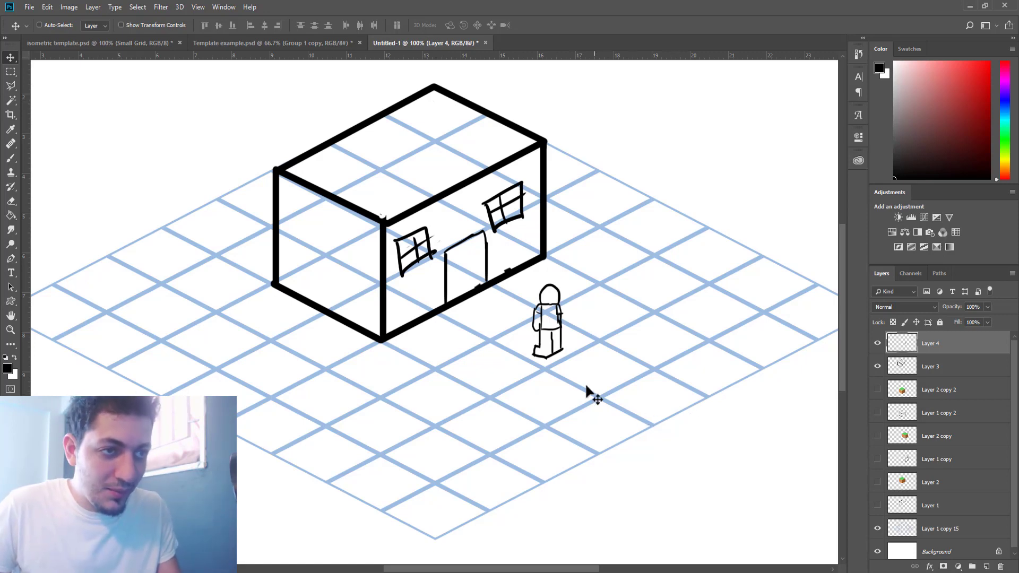
Step: Sketch an arrow from the figure towards the door to show its direction, and undo it
{"action": "key", "text": "b"}
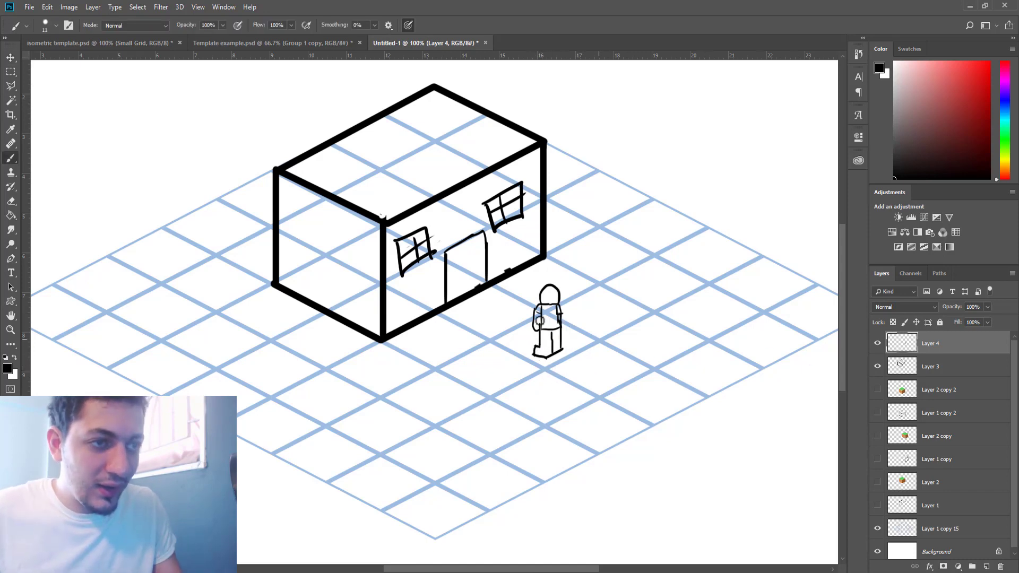
{"action": "left_click_drag", "start_coordinate": [525, 338], "coordinate": [487, 301]}
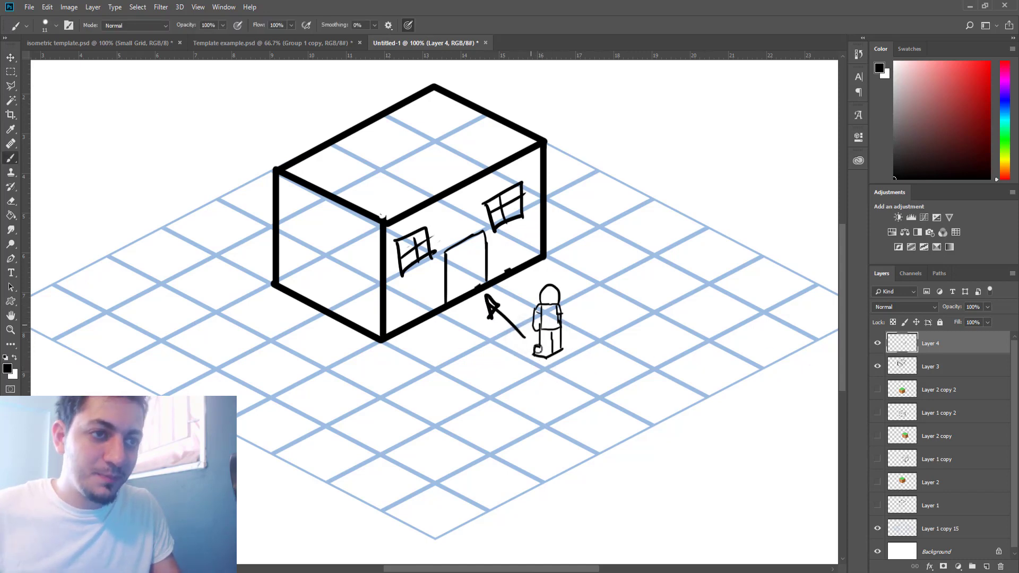
{"action": "key", "text": "ctrl+z"}
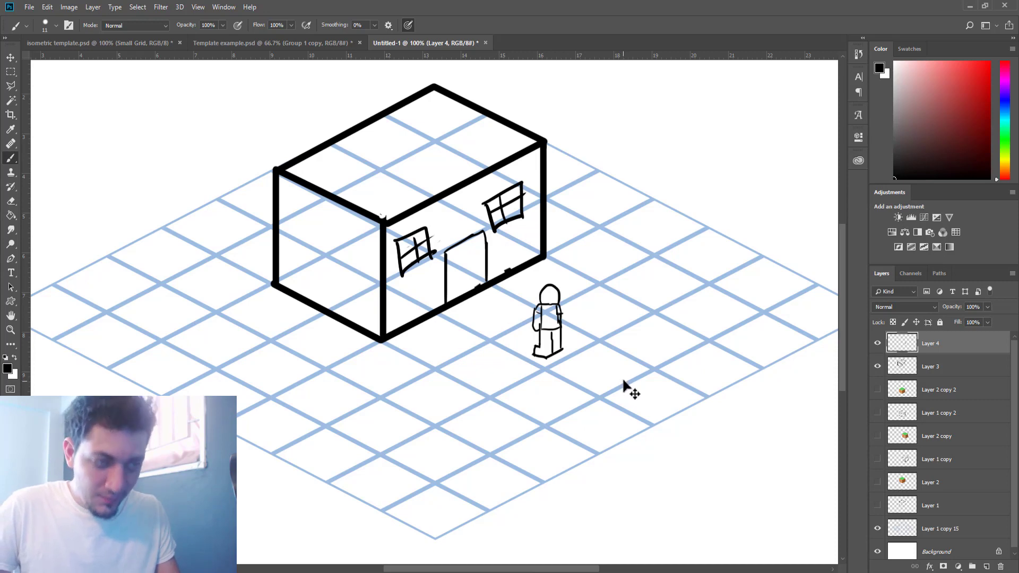
Step: Duplicate the figure, flip the copy horizontally and place it one grid intersection down and right of the original
{"action": "key", "text": "ctrl+alt+t"}
{"action": "left_click_drag", "start_coordinate": [561, 335], "coordinate": [613, 340]}
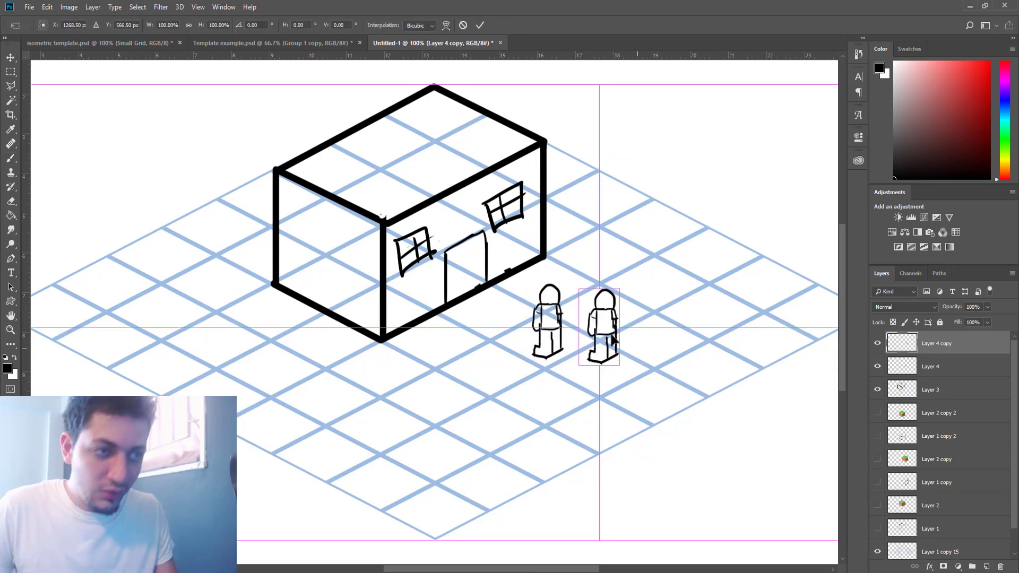
{"action": "right_click", "coordinate": [605, 329]}
{"action": "left_click", "coordinate": [642, 466]}
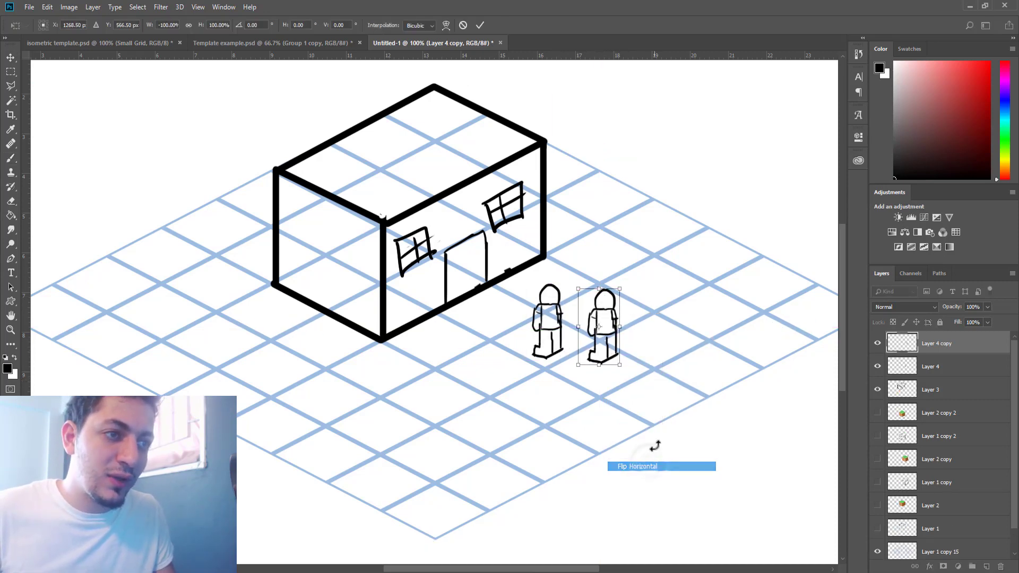
{"action": "key", "text": "Return"}
{"action": "left_click_drag", "start_coordinate": [611, 345], "coordinate": [621, 365]}
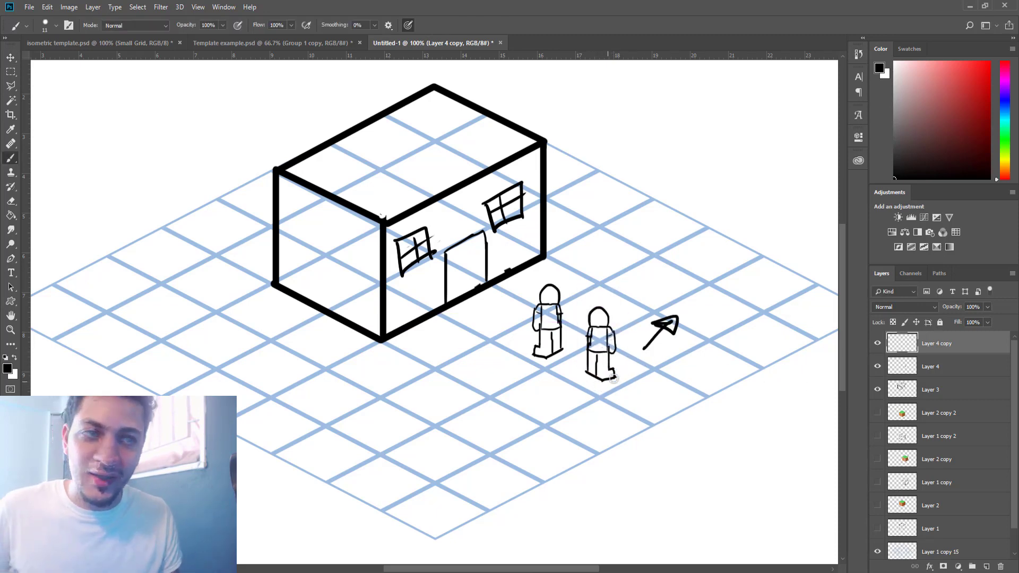
Step: Try direction arrows pointing up and right from the mirrored figure, undoing each one
{"action": "key", "text": "ctrl+z"}
{"action": "mouse_move", "coordinate": [632, 353]}
{"action": "left_mouse_down"}
{"action": "mouse_move", "coordinate": [674, 329]}
{"action": "mouse_move", "coordinate": [650, 329]}
{"action": "left_mouse_up"}
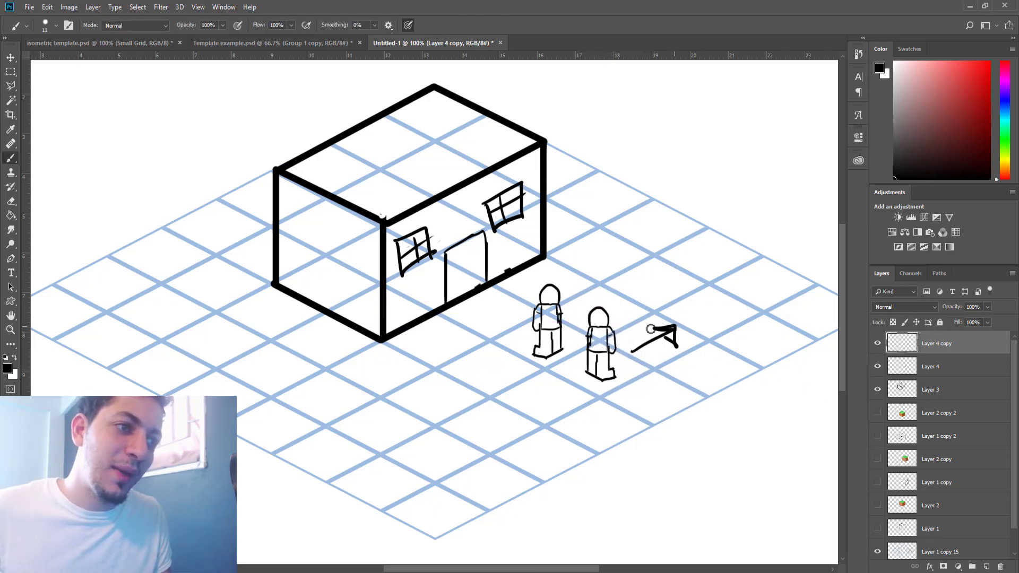
{"action": "key", "text": "ctrl+z"}
Step: Duplicate the house on Layer 3, flip the copy horizontally and place it along the grid's upper-right side, behind the figures
{"action": "left_click", "coordinate": [910, 397]}
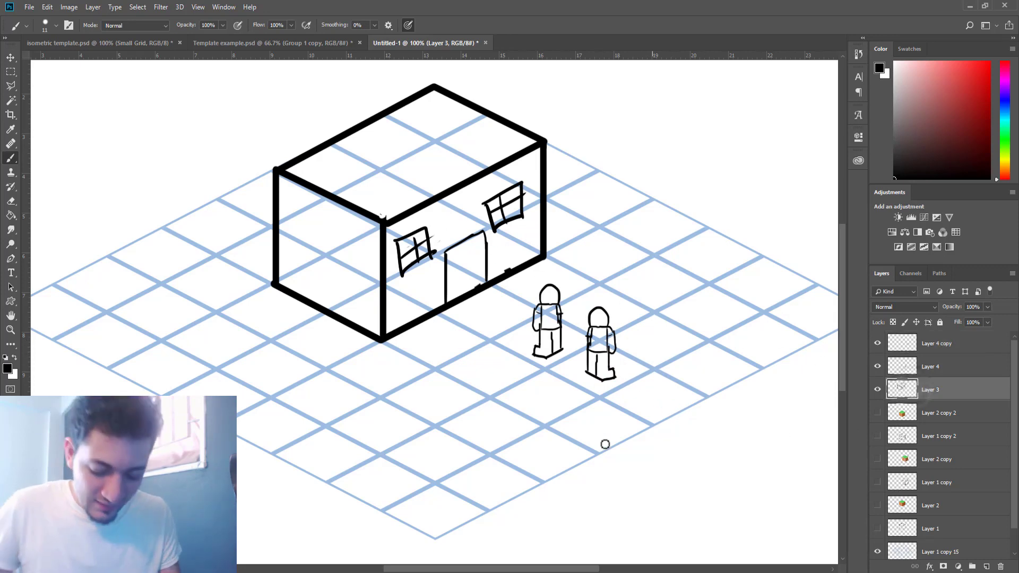
{"action": "key", "text": "ctrl+j"}
{"action": "key", "text": "ctrl+t"}
{"action": "right_click", "coordinate": [470, 263]}
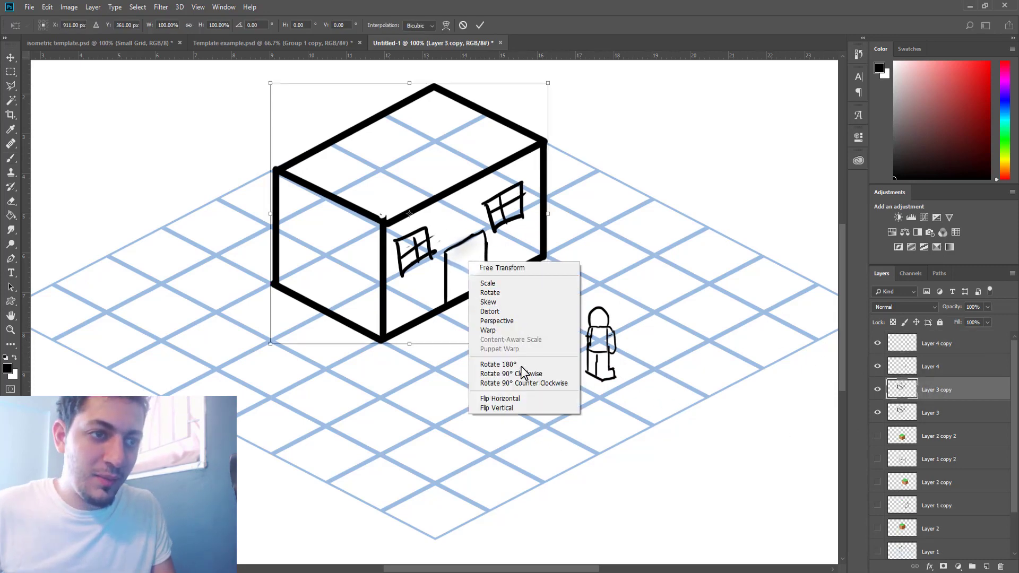
{"action": "left_click", "coordinate": [526, 402]}
{"action": "left_click_drag", "start_coordinate": [469, 226], "coordinate": [735, 298]}
{"action": "key", "text": "Return"}
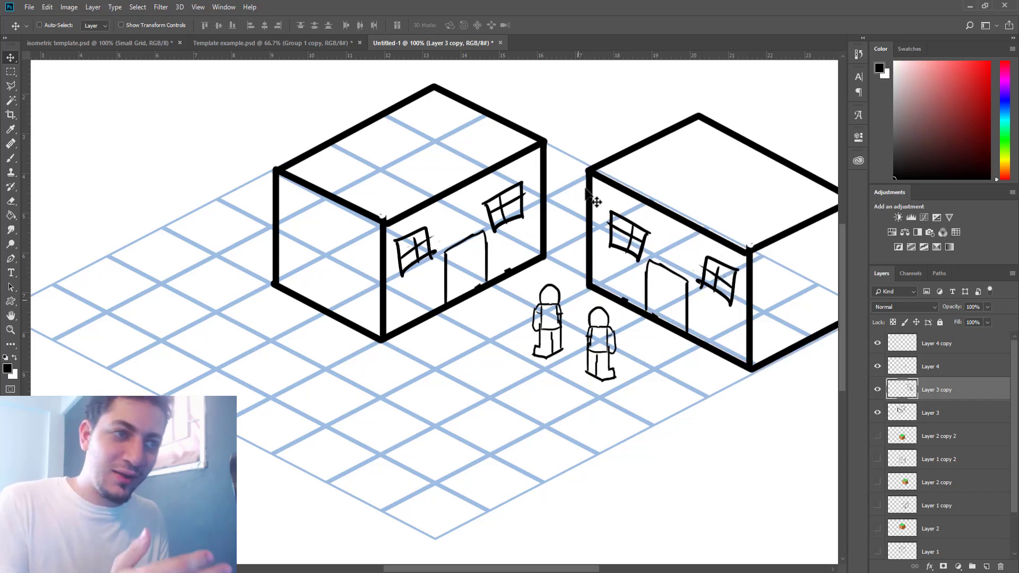
Step: Add a new layer on top and hide both house layers and both figure layers
{"action": "key", "text": "b"}
{"action": "key", "text": "alt+]"}
{"action": "key", "text": "alt+]"}
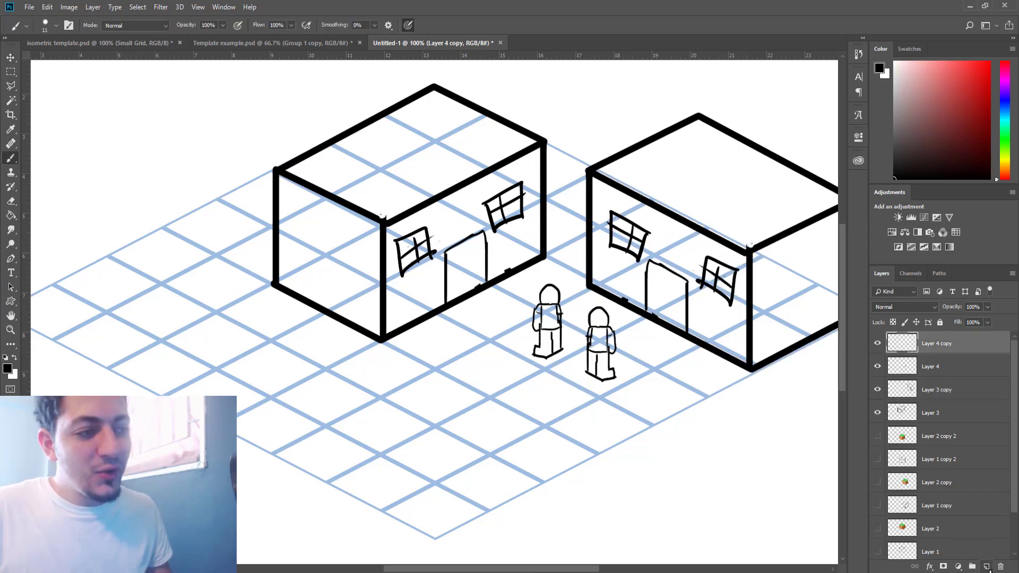
{"action": "left_click", "coordinate": [986, 567]}
{"action": "left_click_drag", "start_coordinate": [877, 389], "coordinate": [878, 436]}
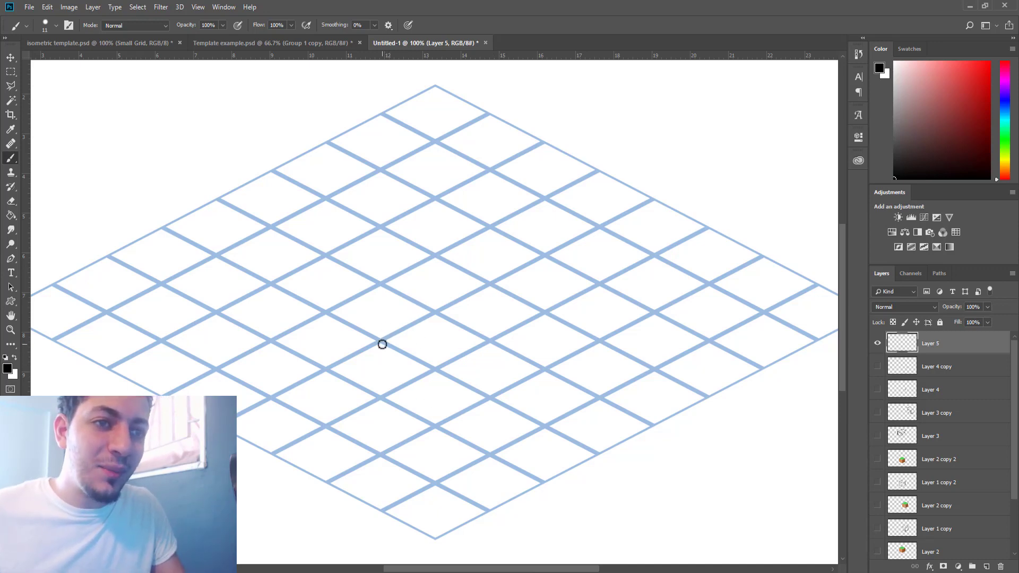
Step: Draw a cylinder's two straight vertical sides, about two cells high and two grid intersections apart, and join their tops with an ellipse
{"action": "left_click_drag", "start_coordinate": [382, 345], "coordinate": [388, 245]}
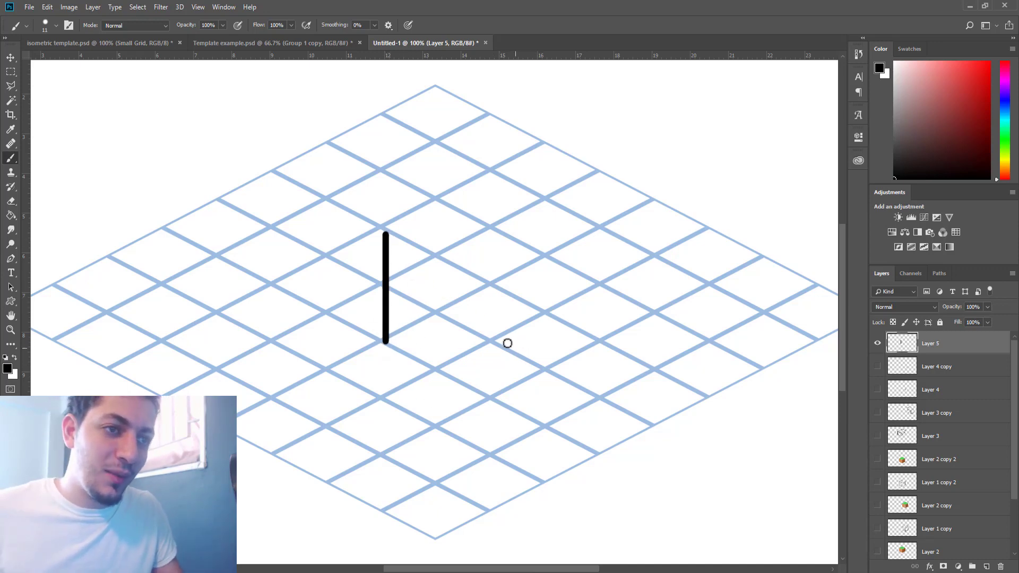
{"action": "left_click_drag", "start_coordinate": [491, 339], "coordinate": [488, 246]}
{"action": "left_click_drag", "start_coordinate": [411, 248], "coordinate": [495, 223]}
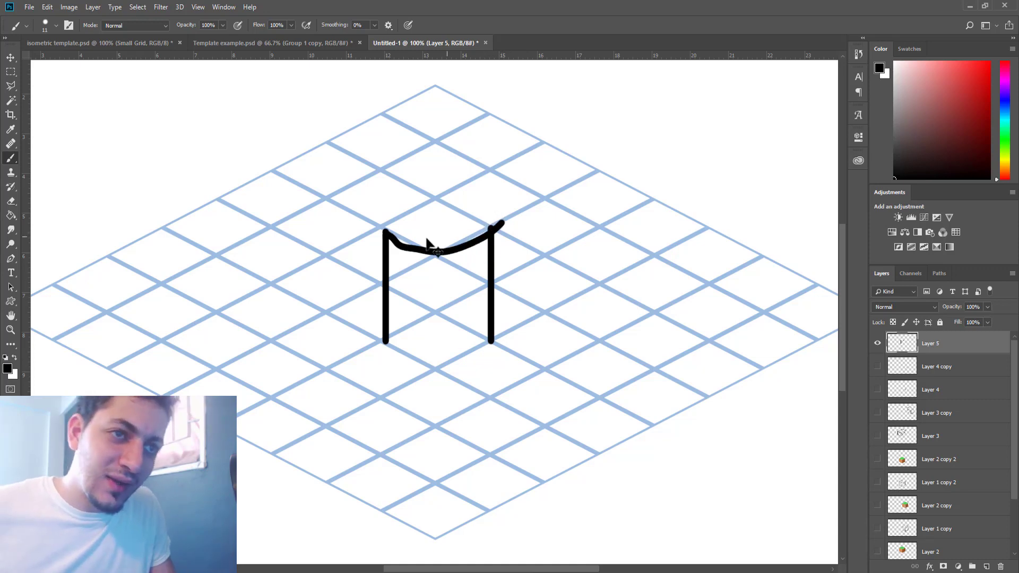
{"action": "key", "text": "ctrl+z"}
{"action": "mouse_move", "coordinate": [385, 231]}
{"action": "left_mouse_down"}
{"action": "mouse_move", "coordinate": [404, 250]}
{"action": "mouse_move", "coordinate": [446, 256]}
{"action": "mouse_move", "coordinate": [495, 223]}
{"action": "left_mouse_up"}
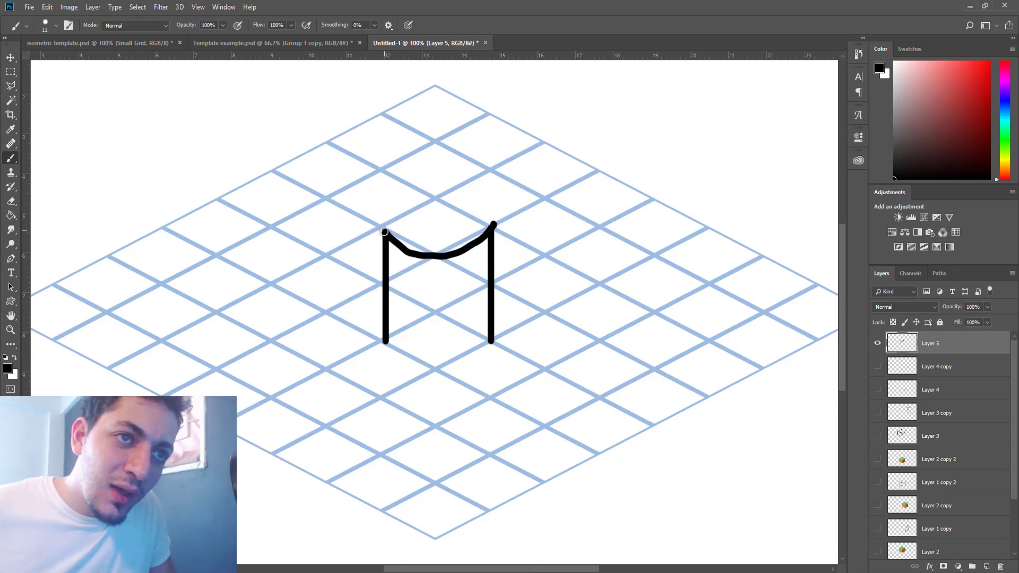
{"action": "mouse_move", "coordinate": [385, 232]}
{"action": "left_mouse_down"}
{"action": "mouse_move", "coordinate": [450, 198]}
{"action": "mouse_move", "coordinate": [496, 220]}
{"action": "left_mouse_up"}
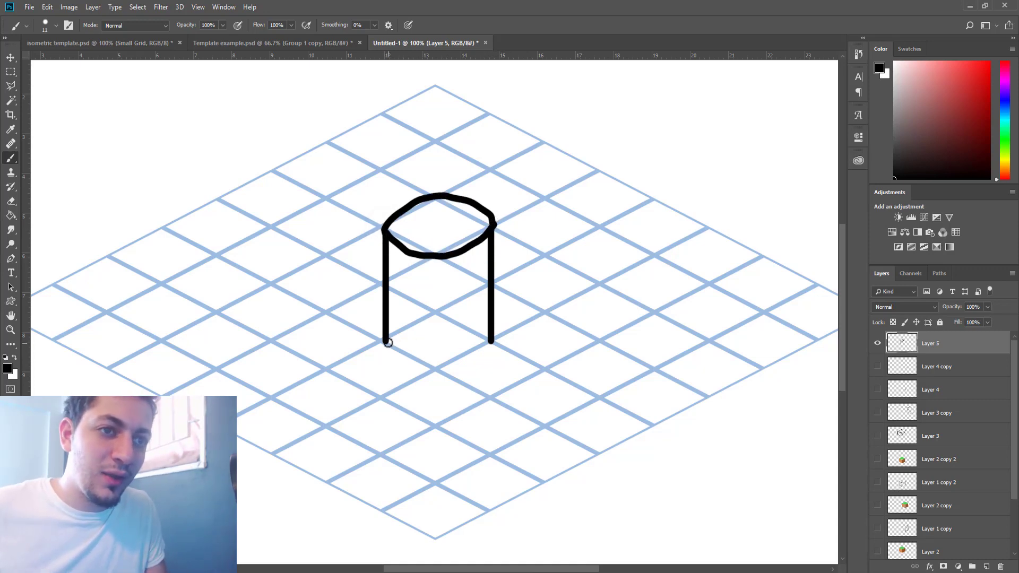
Step: Close the cylinder's base with a downward-bowed curve and draw a matching curved band across the middle of its side
{"action": "mouse_move", "coordinate": [388, 343]}
{"action": "left_mouse_down"}
{"action": "mouse_move", "coordinate": [461, 356]}
{"action": "mouse_move", "coordinate": [496, 341]}
{"action": "left_mouse_up"}
{"action": "key", "text": "ctrl+z"}
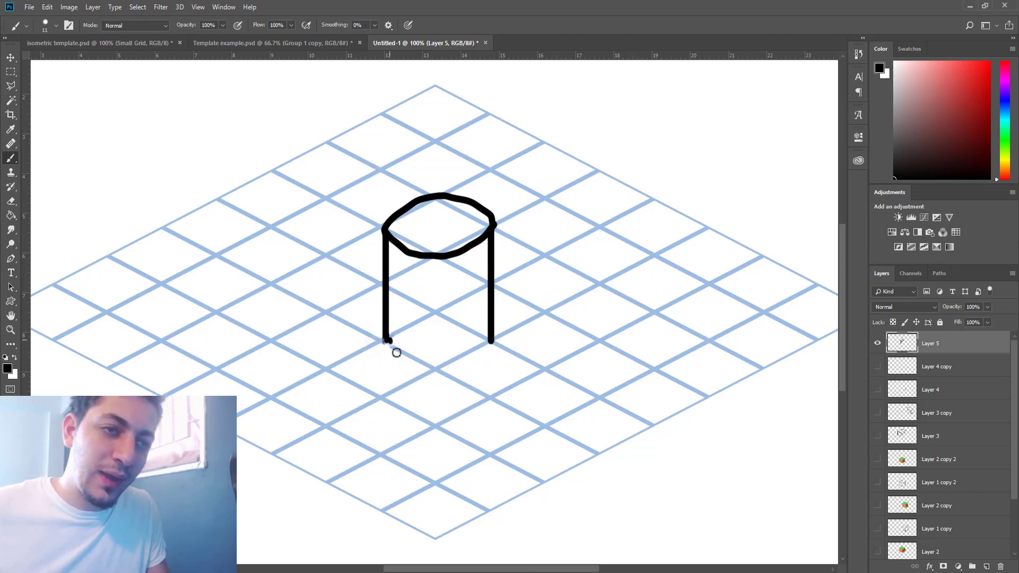
{"action": "mouse_move", "coordinate": [397, 352]}
{"action": "left_mouse_down"}
{"action": "mouse_move", "coordinate": [441, 364]}
{"action": "mouse_move", "coordinate": [483, 336]}
{"action": "left_mouse_up"}
{"action": "key", "text": "ctrl+z"}
{"action": "mouse_move", "coordinate": [386, 339]}
{"action": "left_mouse_down"}
{"action": "mouse_move", "coordinate": [447, 362]}
{"action": "mouse_move", "coordinate": [488, 334]}
{"action": "left_mouse_up"}
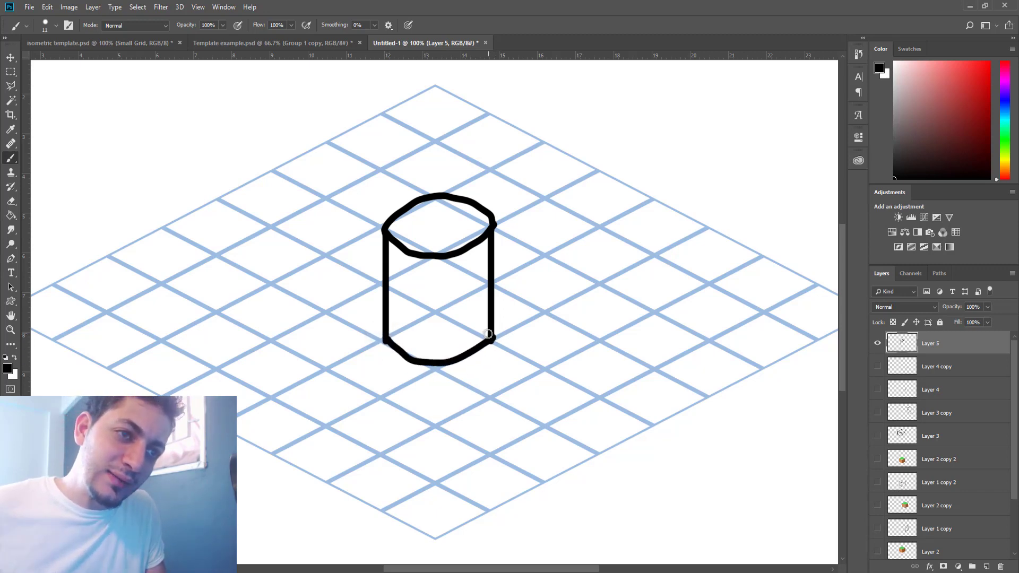
{"action": "mouse_move", "coordinate": [386, 283]}
{"action": "left_mouse_down"}
{"action": "mouse_move", "coordinate": [451, 298]}
{"action": "mouse_move", "coordinate": [498, 283]}
{"action": "left_mouse_up"}
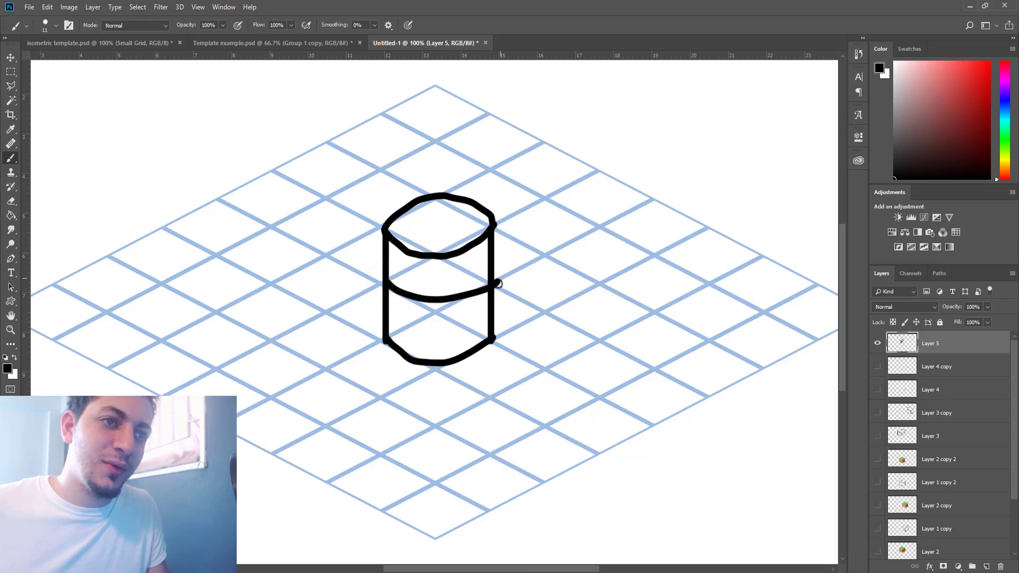
{"action": "key", "text": "ctrl+z"}
{"action": "left_click_drag", "start_coordinate": [383, 290], "coordinate": [488, 291]}
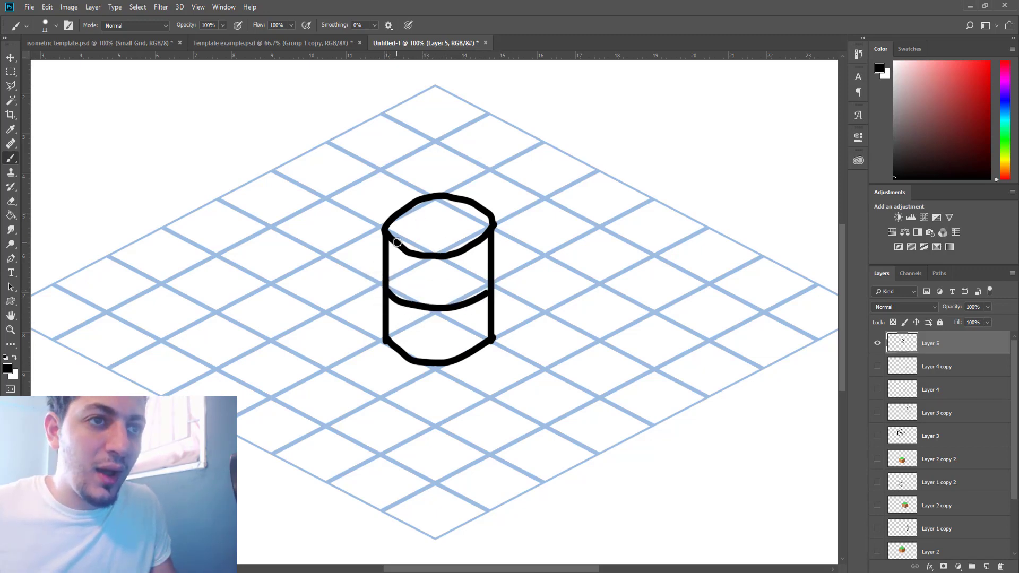
Step: Draw an arc inside the cylinder's top ellipse to mark a liquid surface just below the rim
{"action": "mouse_move", "coordinate": [394, 237]}
{"action": "left_mouse_down"}
{"action": "mouse_move", "coordinate": [470, 208]}
{"action": "mouse_move", "coordinate": [507, 213]}
{"action": "left_mouse_up"}
{"action": "key", "text": "ctrl+z"}
{"action": "left_click_drag", "start_coordinate": [396, 236], "coordinate": [488, 215]}
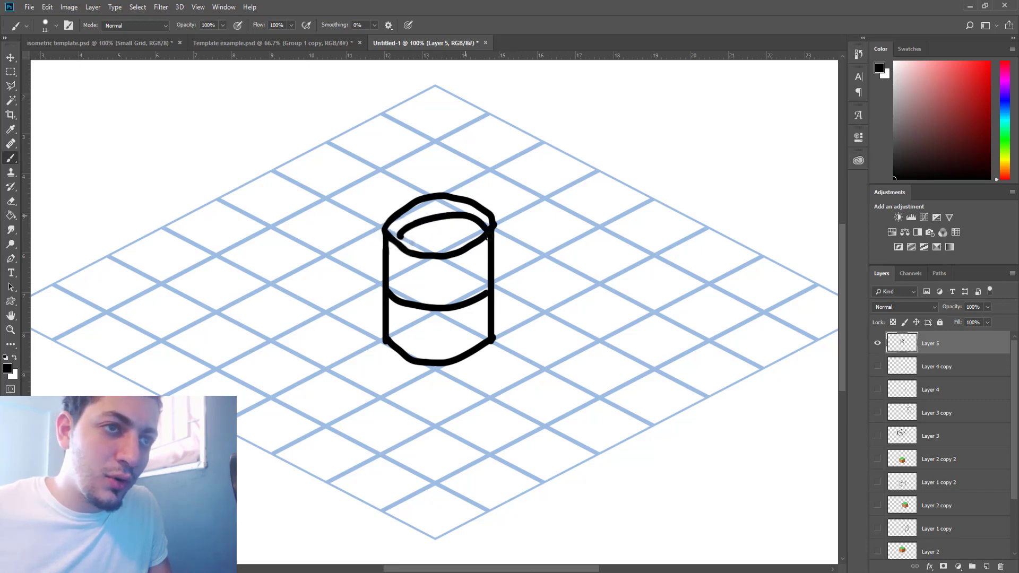
{"action": "key", "text": "ctrl+z"}
{"action": "mouse_move", "coordinate": [407, 232]}
{"action": "left_mouse_down"}
{"action": "mouse_move", "coordinate": [460, 224]}
{"action": "mouse_move", "coordinate": [484, 234]}
{"action": "left_mouse_up"}
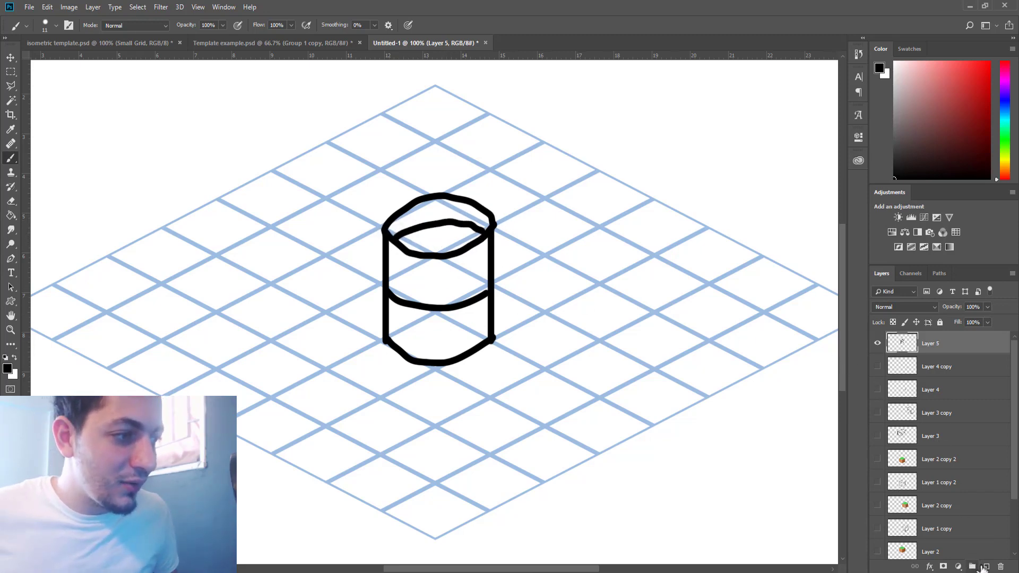
Step: Add a new layer beneath the cylinder outline and select the enclosed areas of the outline on Layer 5 with the Magic Wand
{"action": "left_click", "coordinate": [985, 567], "text": "ctrl"}
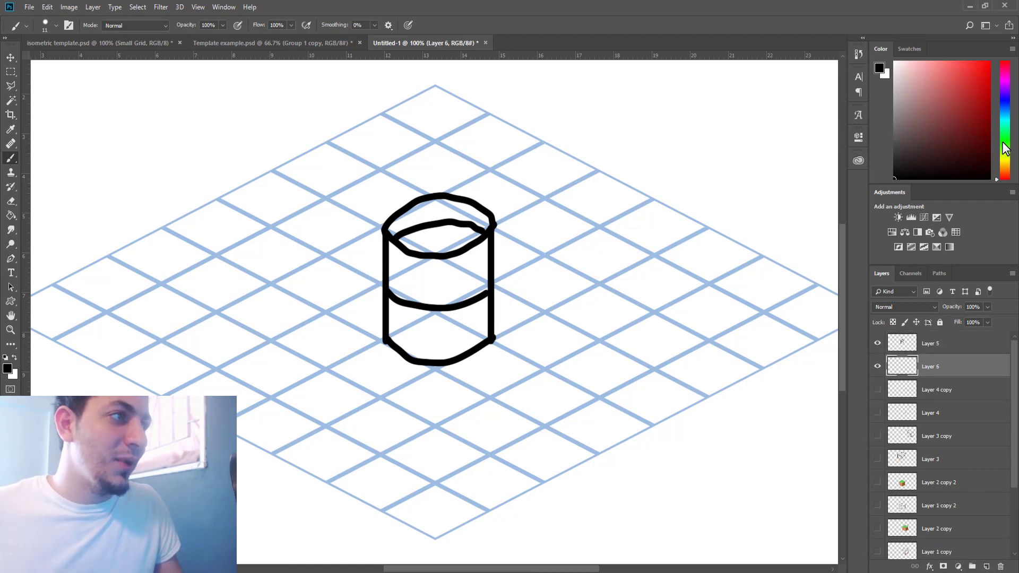
{"action": "left_click_drag", "start_coordinate": [1004, 148], "coordinate": [1004, 137]}
{"action": "left_click", "coordinate": [917, 351]}
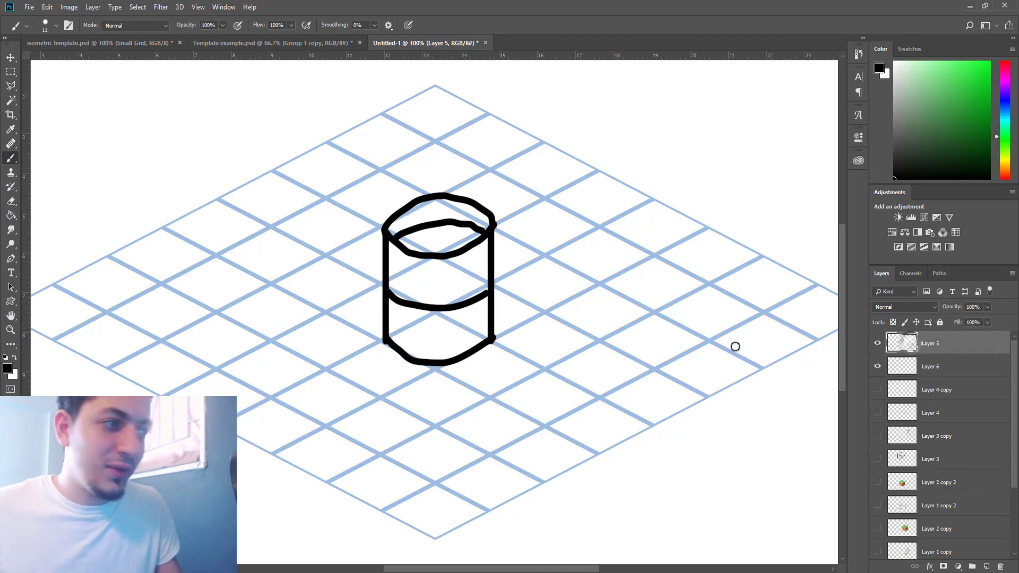
{"action": "key", "text": "w"}
{"action": "left_click", "coordinate": [443, 273]}
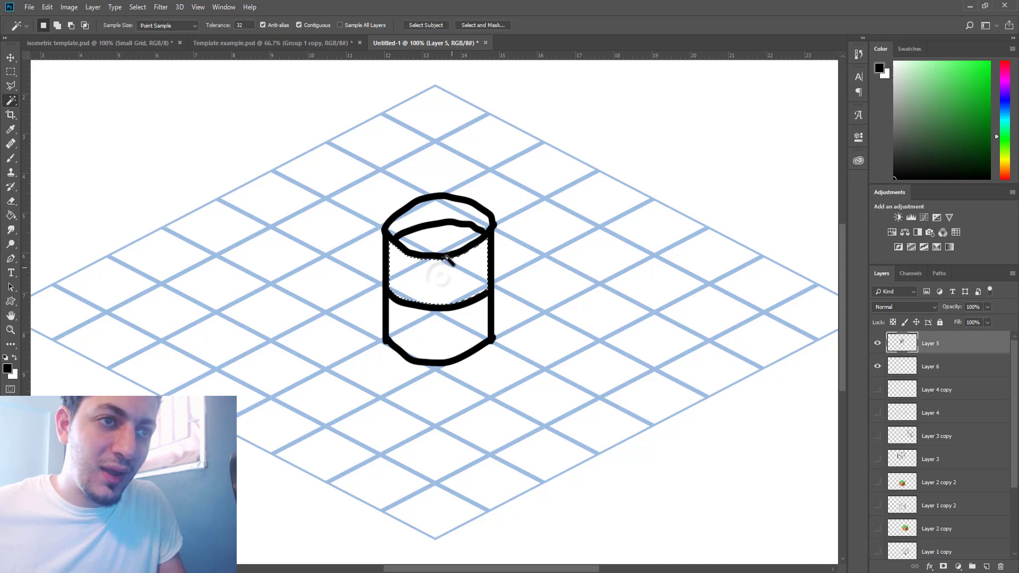
{"action": "left_click", "coordinate": [444, 227], "text": "shift"}
{"action": "left_click", "coordinate": [455, 341], "text": "shift"}
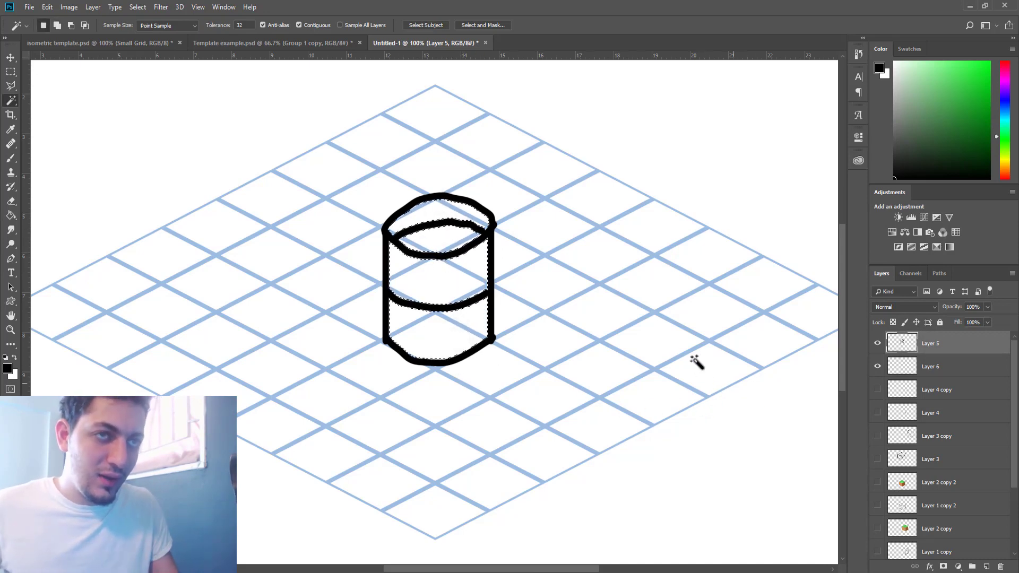
Step: Expand the selection by 3 pixels
{"action": "left_click", "coordinate": [159, 6]}
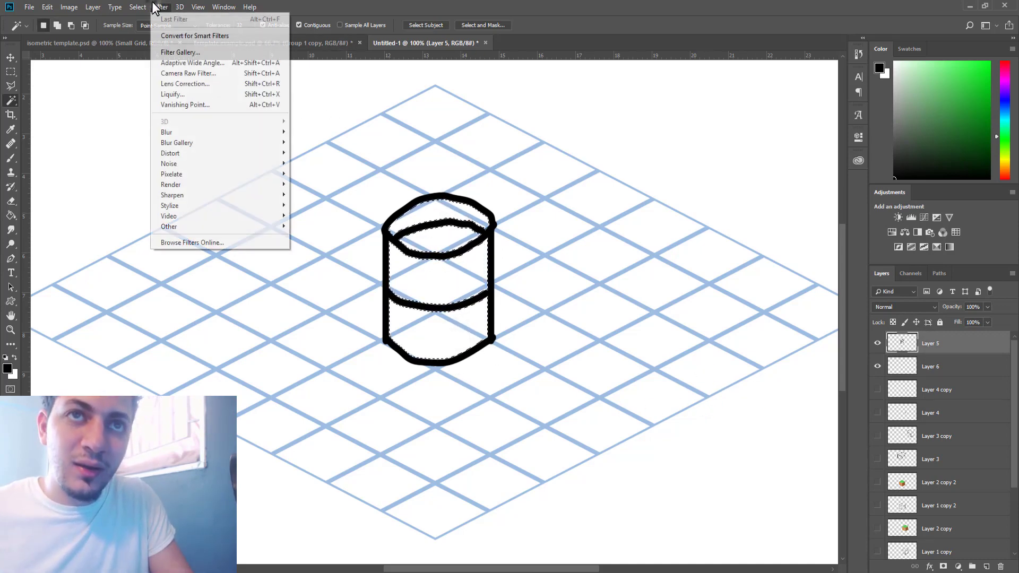
{"action": "mouse_move", "coordinate": [139, 7]}
{"action": "mouse_move", "coordinate": [158, 164]}
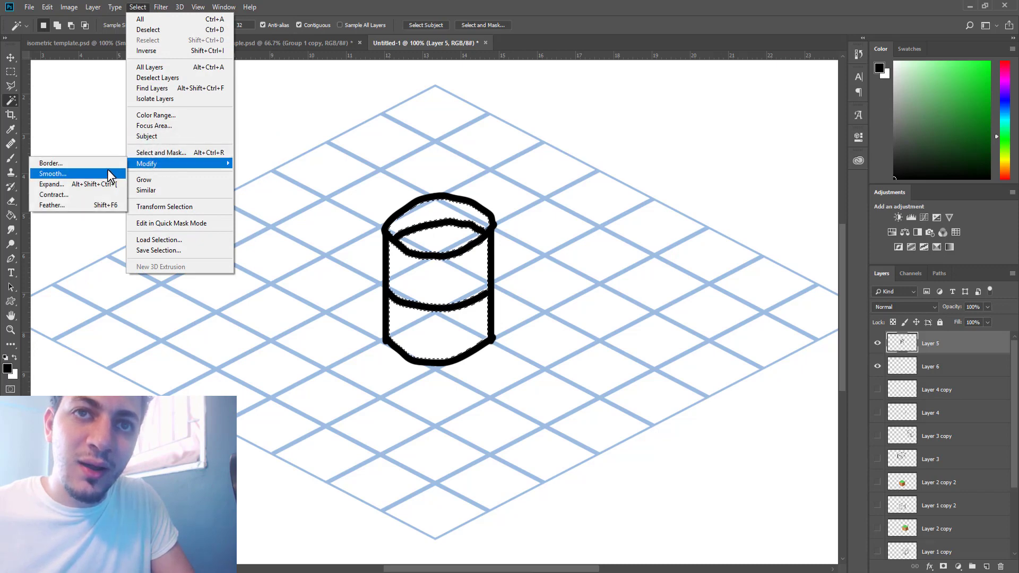
{"action": "left_click", "coordinate": [94, 183]}
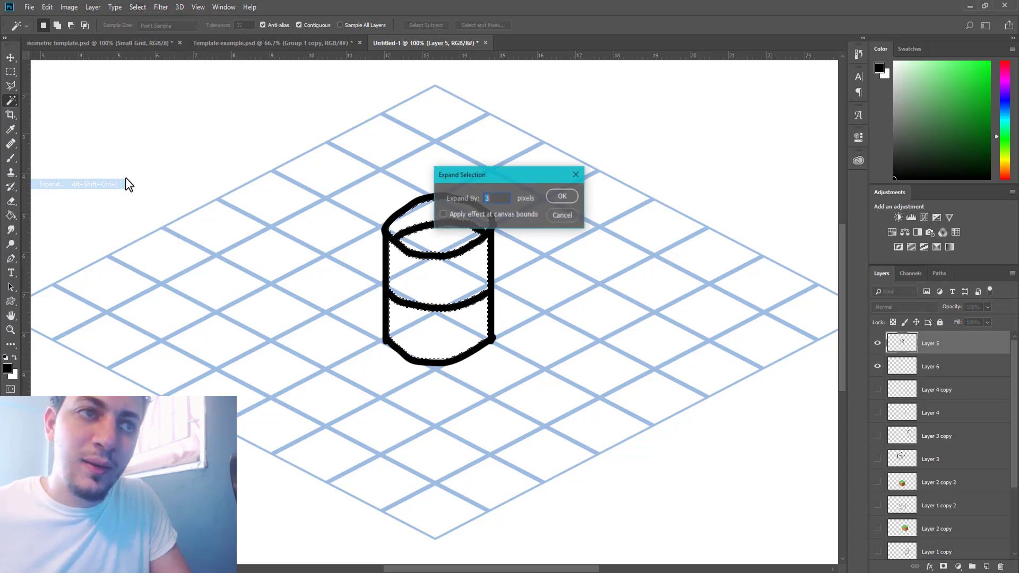
{"action": "left_click", "coordinate": [557, 195]}
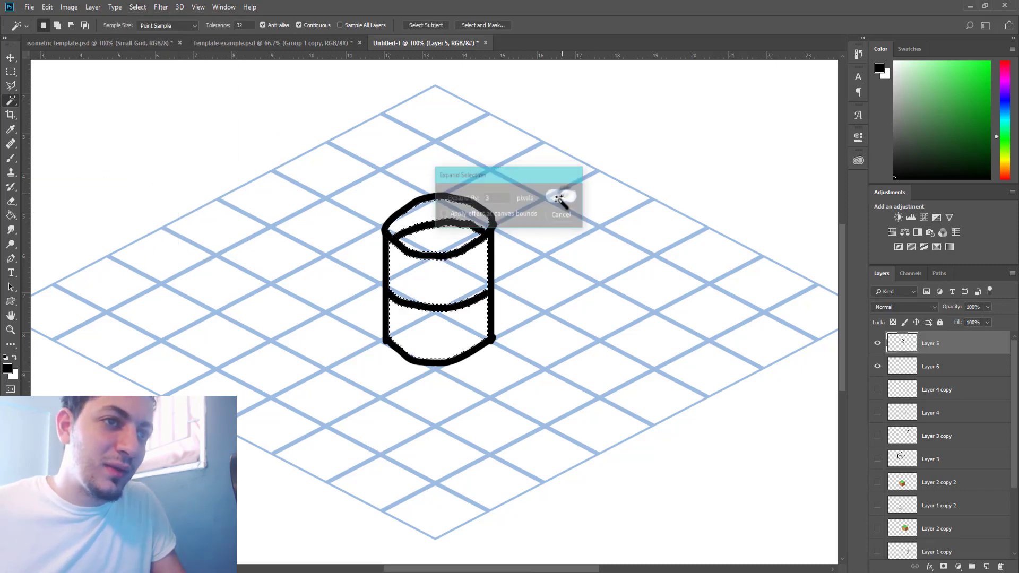
Step: Brush the liquid surface inside the cylinder's top in medium green on Layer 6
{"action": "left_click", "coordinate": [941, 368]}
{"action": "left_click_drag", "start_coordinate": [947, 110], "coordinate": [957, 88]}
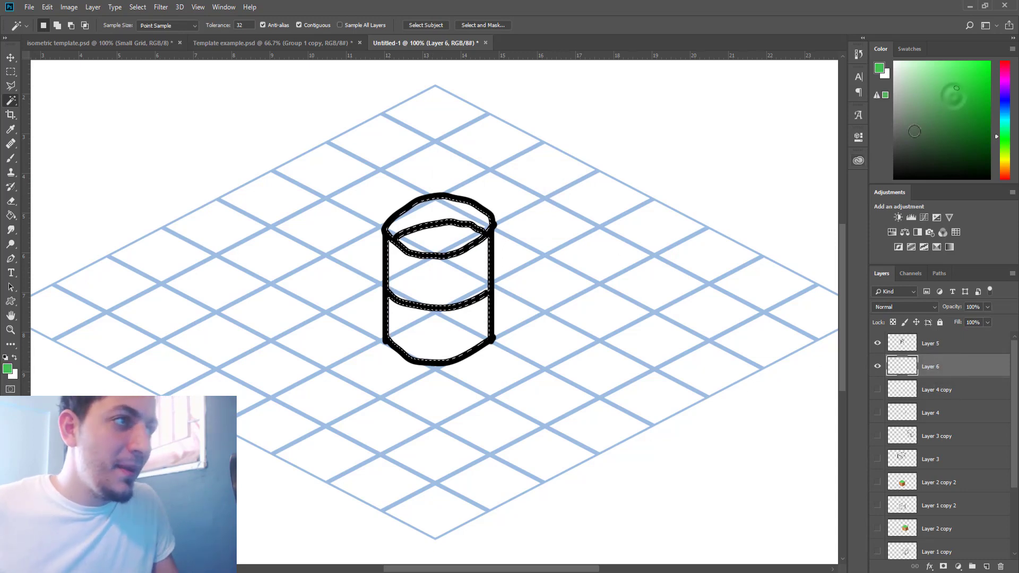
{"action": "key", "text": "b"}
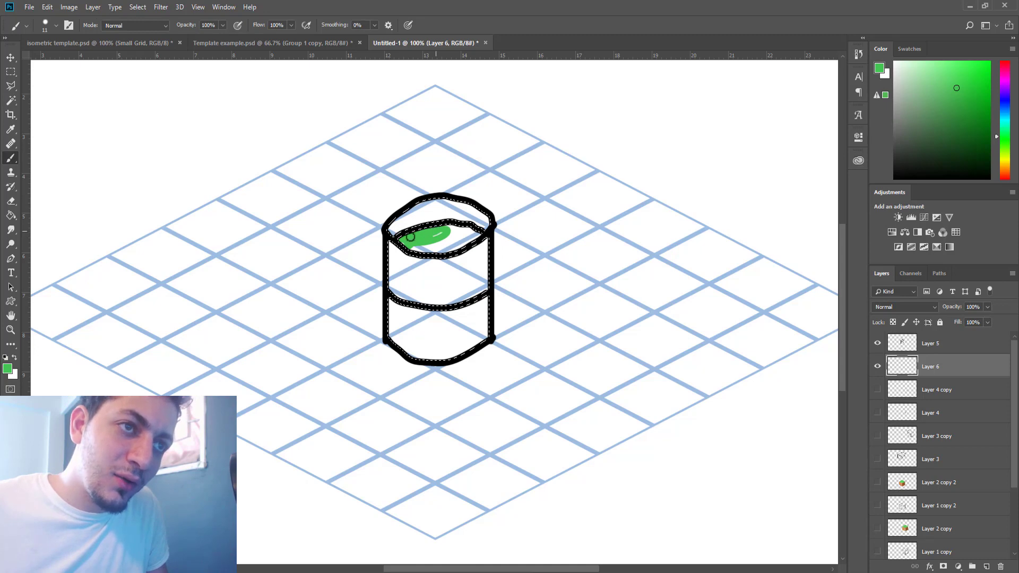
{"action": "left_click_drag", "start_coordinate": [410, 237], "coordinate": [485, 211]}
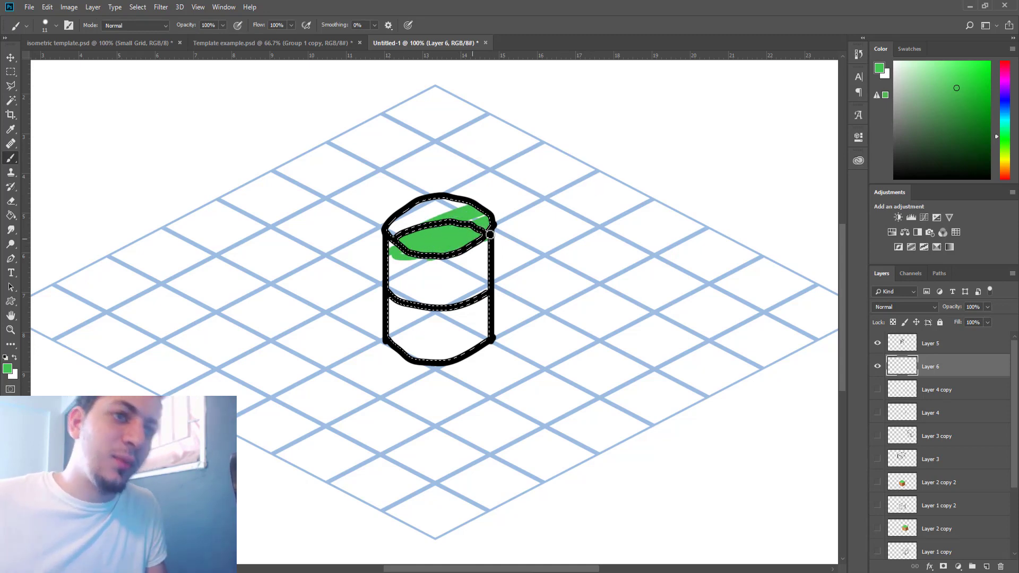
Step: Paint the cylinder's outer side blue-grey, enlarging the brush to cover it
{"action": "left_click", "coordinate": [910, 115]}
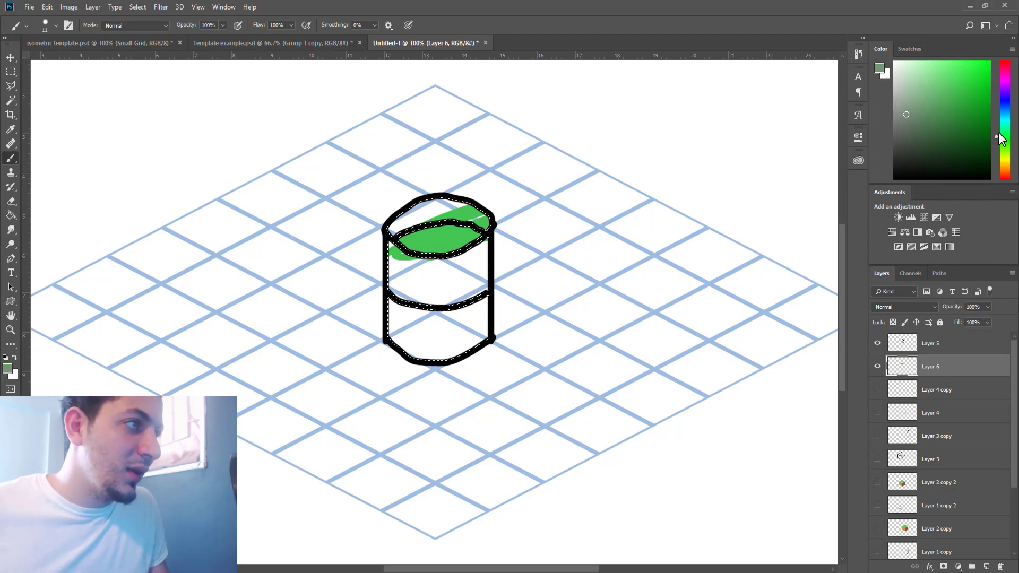
{"action": "left_click_drag", "start_coordinate": [999, 132], "coordinate": [998, 109]}
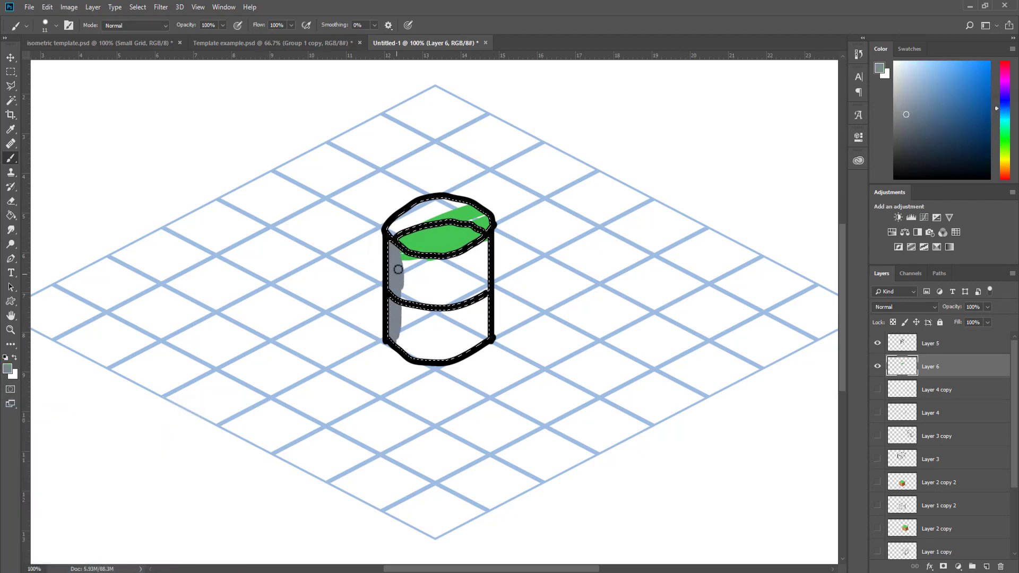
{"action": "mouse_move", "coordinate": [406, 344]}
{"action": "left_mouse_down"}
{"action": "mouse_move", "coordinate": [437, 338]}
{"action": "mouse_move", "coordinate": [498, 290]}
{"action": "mouse_move", "coordinate": [417, 346]}
{"action": "mouse_move", "coordinate": [493, 310]}
{"action": "mouse_move", "coordinate": [480, 261]}
{"action": "mouse_move", "coordinate": [439, 272]}
{"action": "mouse_move", "coordinate": [399, 265]}
{"action": "mouse_move", "coordinate": [392, 286]}
{"action": "mouse_move", "coordinate": [388, 253]}
{"action": "mouse_move", "coordinate": [483, 213]}
{"action": "left_mouse_up"}
{"action": "key", "text": "bracketright"}
{"action": "key", "text": "bracketright"}
{"action": "key", "text": "bracketright"}
{"action": "key", "text": "bracketright"}
Step: Shade the cylinder's inner back wall darker grey, keep the liquid surface in the sampled green, and deselect
{"action": "left_click", "coordinate": [409, 233], "text": "alt"}
{"action": "mouse_move", "coordinate": [483, 213]}
{"action": "left_mouse_down"}
{"action": "mouse_move", "coordinate": [422, 214]}
{"action": "mouse_move", "coordinate": [444, 204]}
{"action": "mouse_move", "coordinate": [487, 216]}
{"action": "mouse_move", "coordinate": [396, 229]}
{"action": "left_mouse_up"}
{"action": "key", "text": "bracketleft"}
{"action": "key", "text": "bracketleft"}
{"action": "left_click", "coordinate": [420, 241], "text": "alt"}
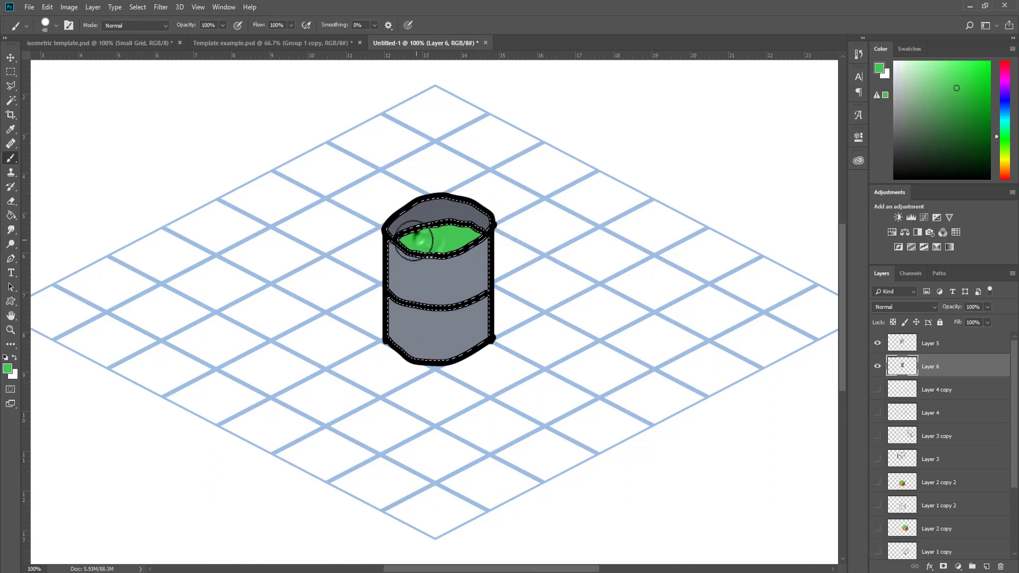
{"action": "key", "text": "ctrl+d"}
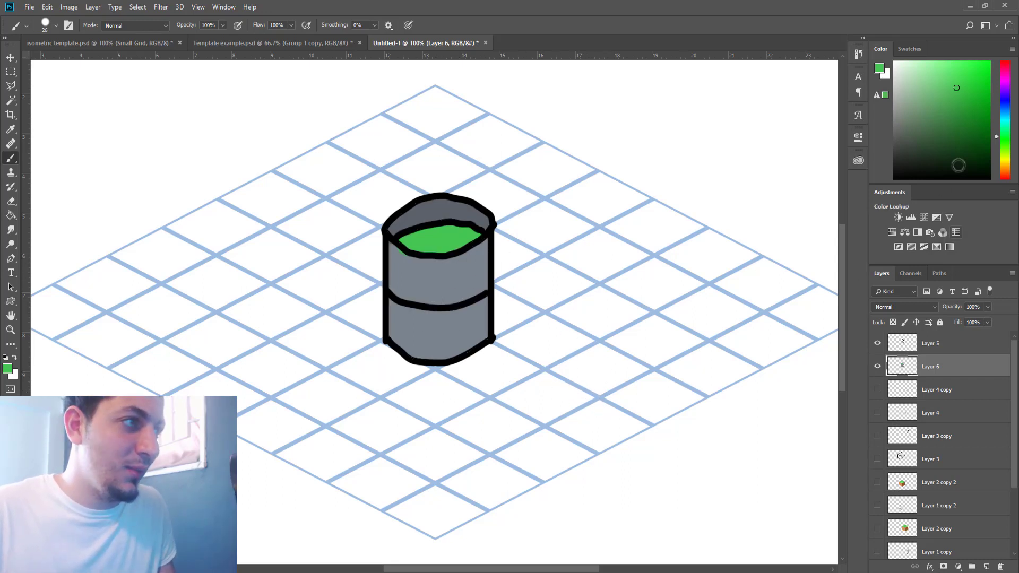
Step: Paint a round hazard emblem in near-black and yellow-green on the barrel's upper front and recolour the outline dark grey
{"action": "left_click", "coordinate": [1003, 155]}
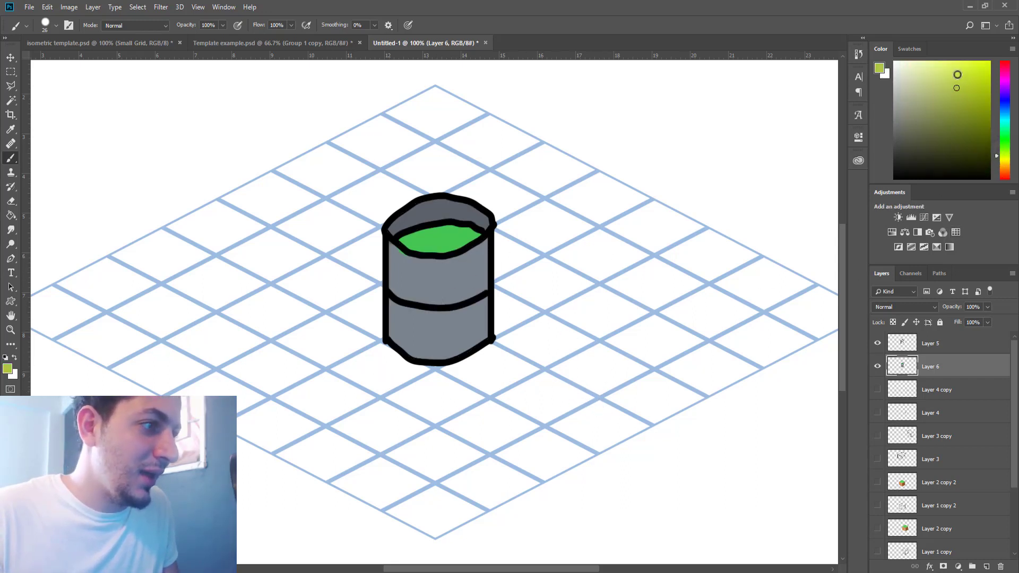
{"action": "left_click", "coordinate": [956, 76]}
{"action": "mouse_move", "coordinate": [438, 282]}
{"action": "left_mouse_down"}
{"action": "mouse_move", "coordinate": [430, 282]}
{"action": "mouse_move", "coordinate": [448, 296]}
{"action": "mouse_move", "coordinate": [438, 285]}
{"action": "mouse_move", "coordinate": [455, 290]}
{"action": "left_mouse_up"}
{"action": "left_click", "coordinate": [900, 163]}
{"action": "key", "text": "bracketleft"}
{"action": "key", "text": "bracketleft"}
{"action": "key", "text": "bracketleft"}
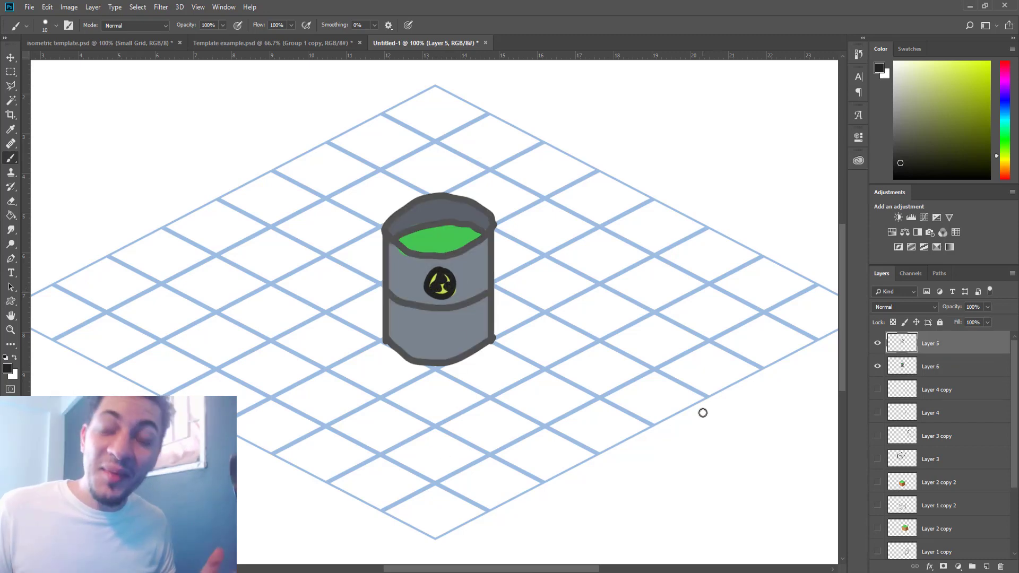
{"action": "key", "text": "alt+bracketright"}
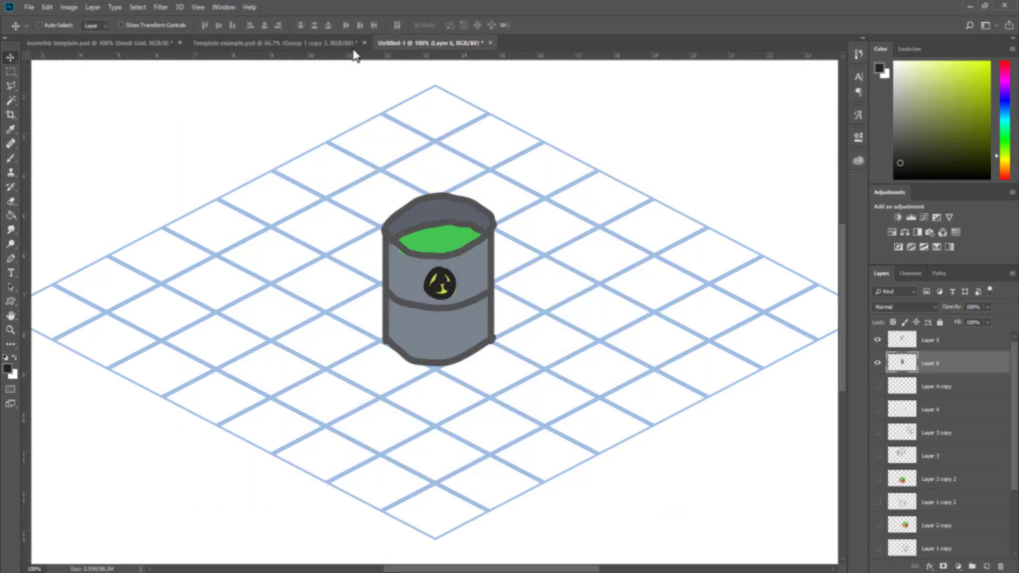
Step: In Template example.psd, move one grass cube to the lower end of the staircase row and another to the grid's upper-right edge
{"action": "left_click", "coordinate": [336, 44]}
{"action": "left_click_drag", "start_coordinate": [503, 304], "coordinate": [596, 399]}
{"action": "left_click_drag", "start_coordinate": [531, 425], "coordinate": [581, 176]}
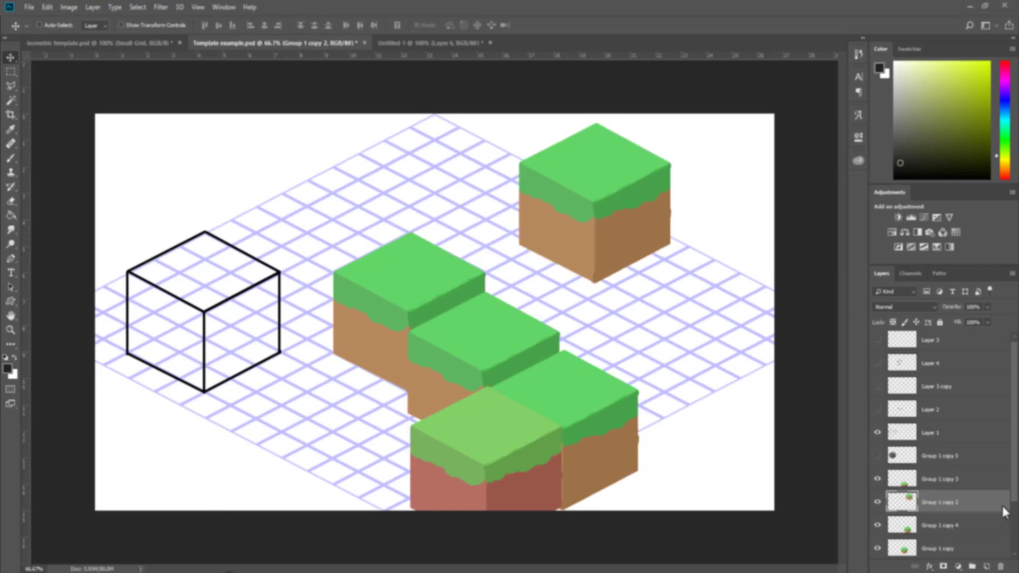